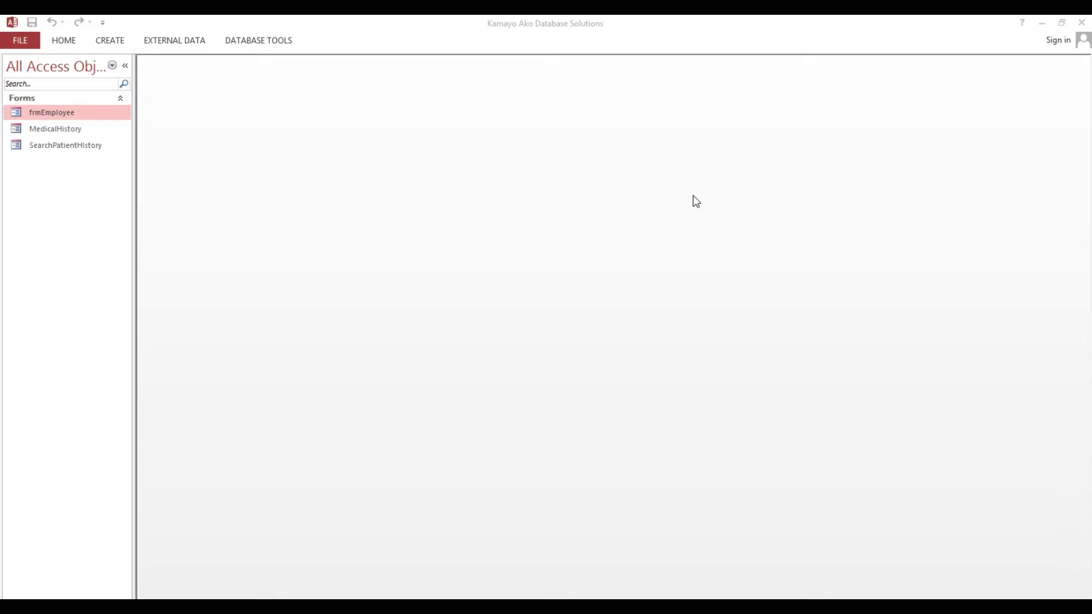
# Select the MedicalHistory and frmEmployee forms in the navigation list
pyautogui.click(33, 112)
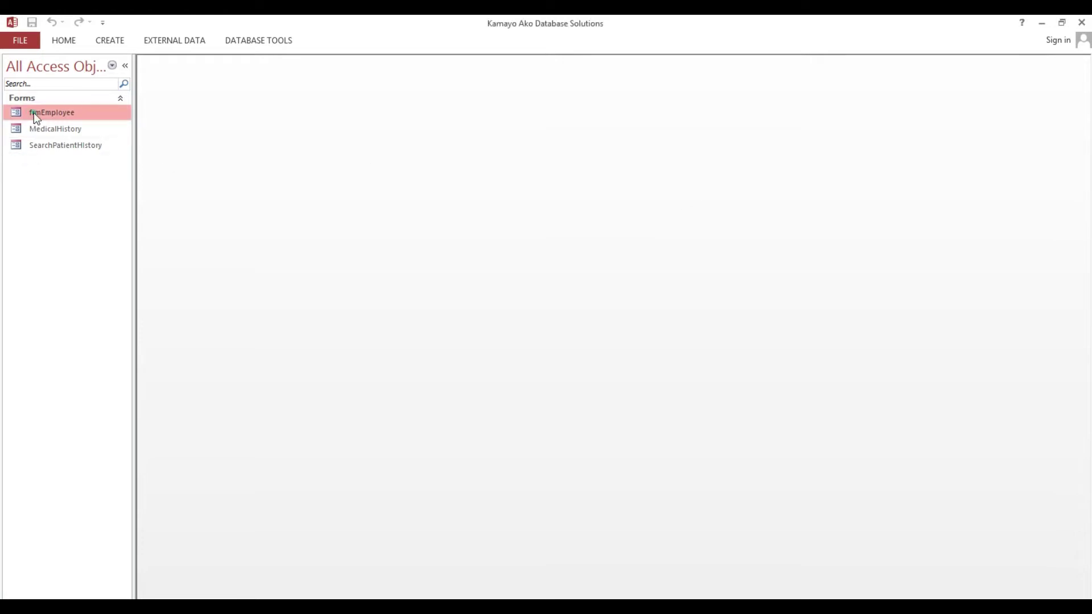
pyautogui.click(34, 131)
pyautogui.moveTo(40, 132); pyautogui.dragTo(48, 130)
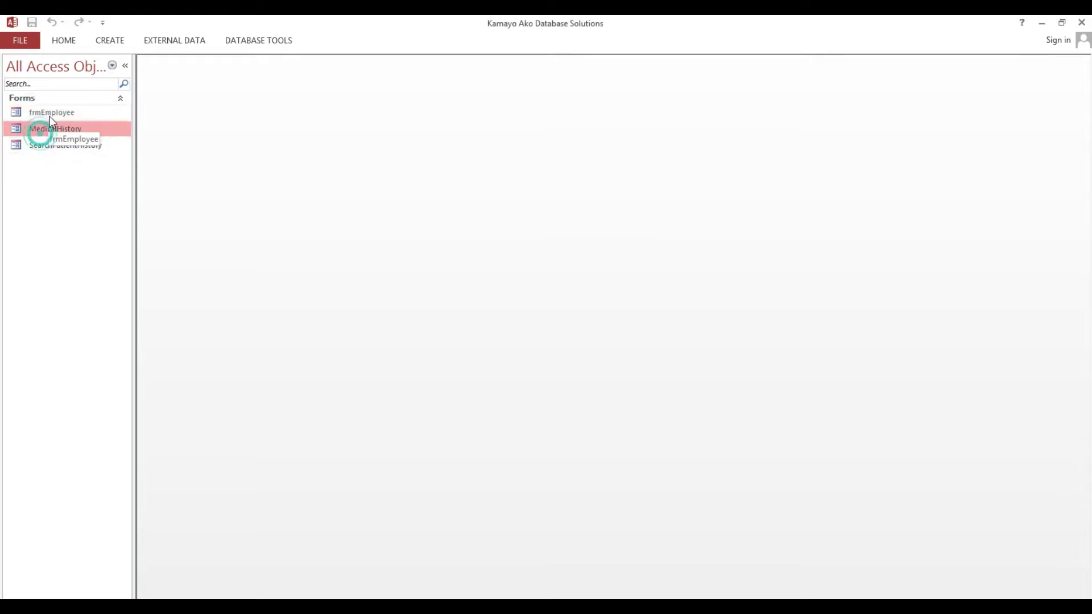
pyautogui.click(48, 144)
pyautogui.click(54, 116)
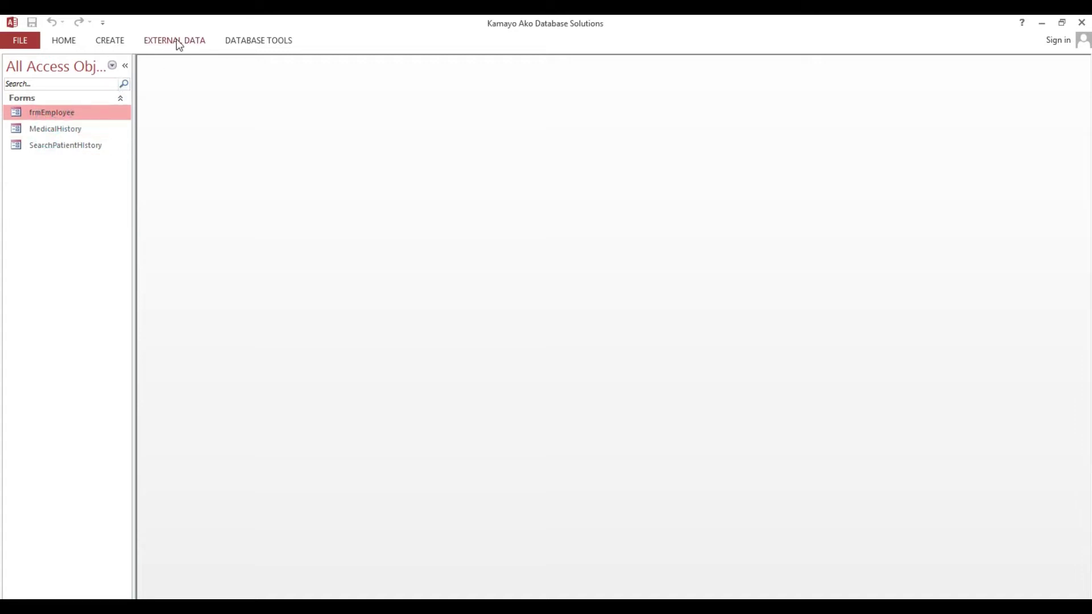
# Create a new blank form, maximise it in Design View and enlarge its design grid
pyautogui.click(119, 44)
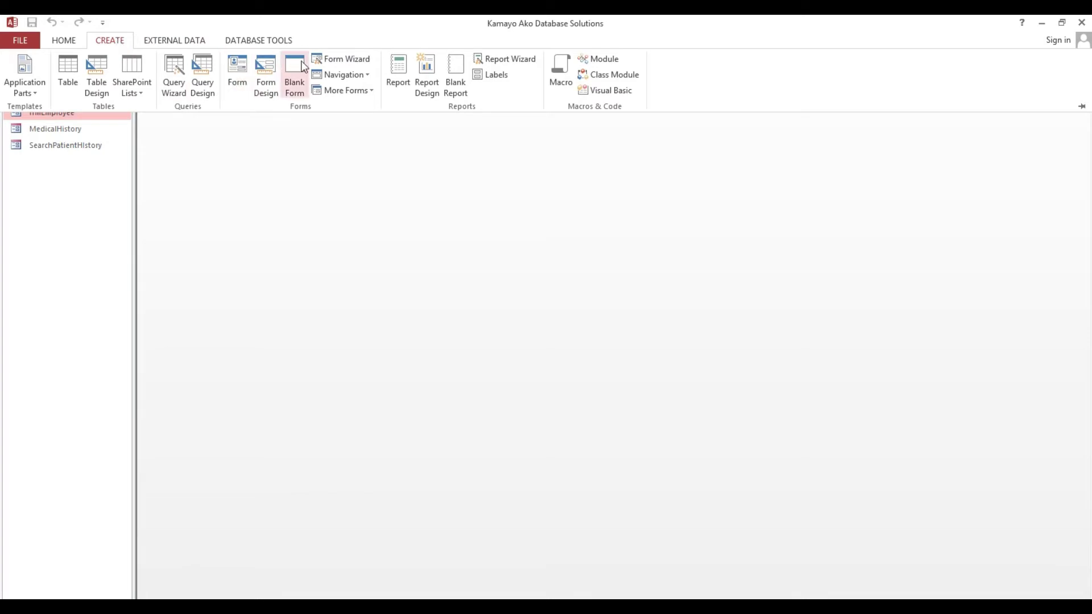
pyautogui.click(294, 80)
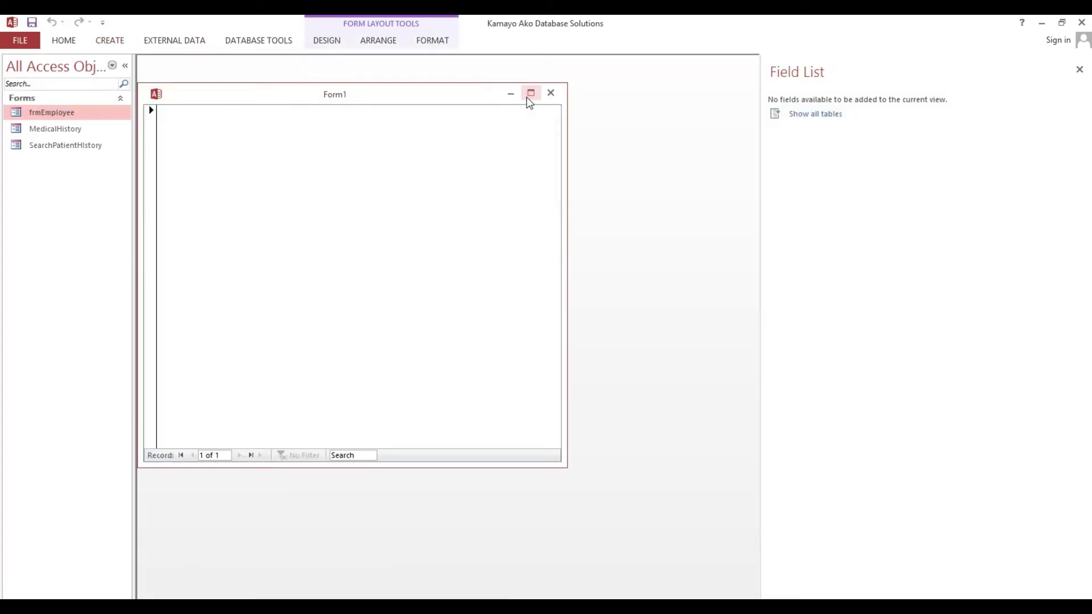
pyautogui.click(530, 93)
pyautogui.moveTo(765, 115); pyautogui.dragTo(1074, 115)
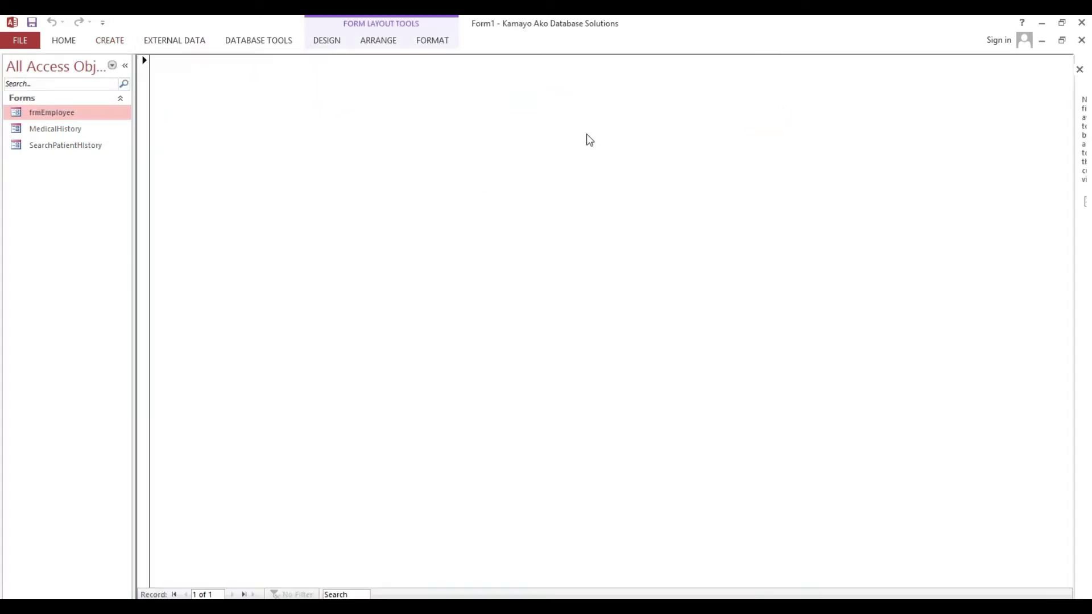
pyautogui.rightClick(575, 121)
pyautogui.click(602, 165)
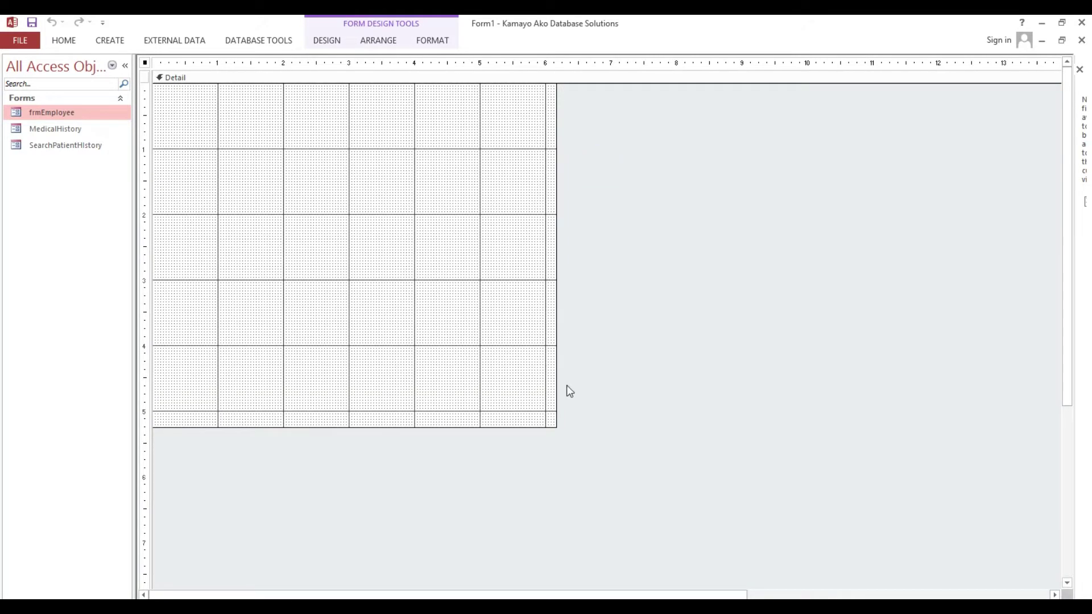
pyautogui.moveTo(556, 426); pyautogui.dragTo(1051, 551)
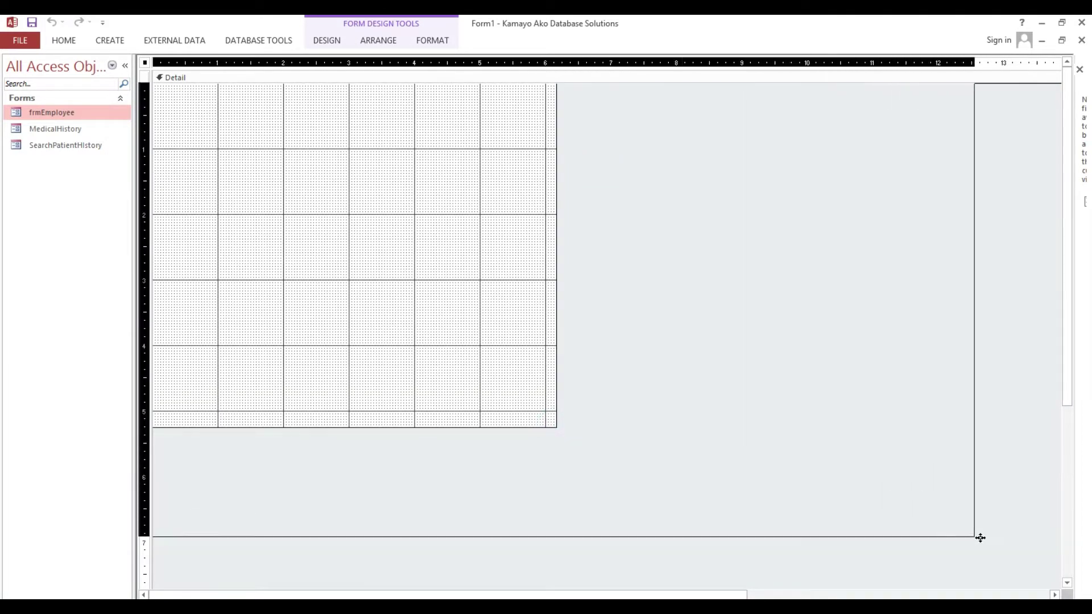
# Add Form Header/Footer sections, save the form as 'Transaction Form' and adjust section heights
pyautogui.rightClick(338, 235)
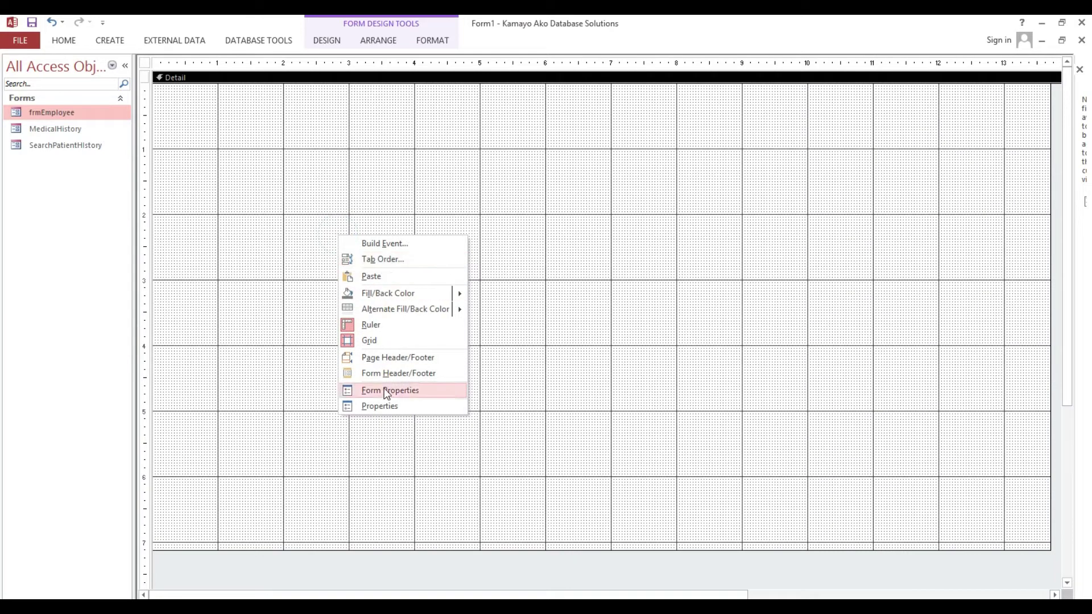
pyautogui.click(381, 374)
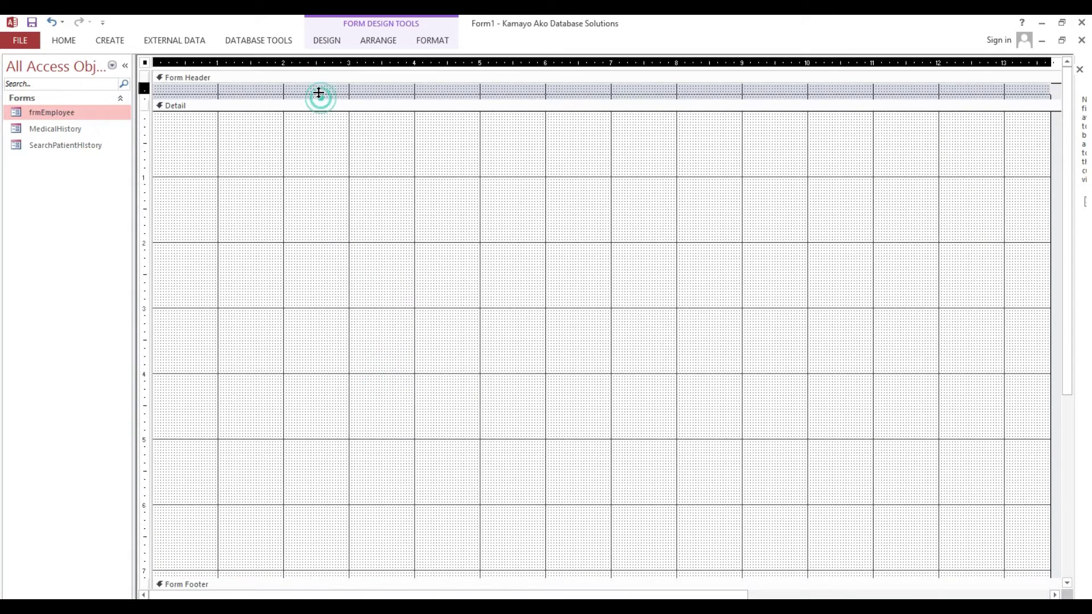
pyautogui.moveTo(320, 100); pyautogui.dragTo(318, 93)
pyautogui.hotkey('ctrl', 's')
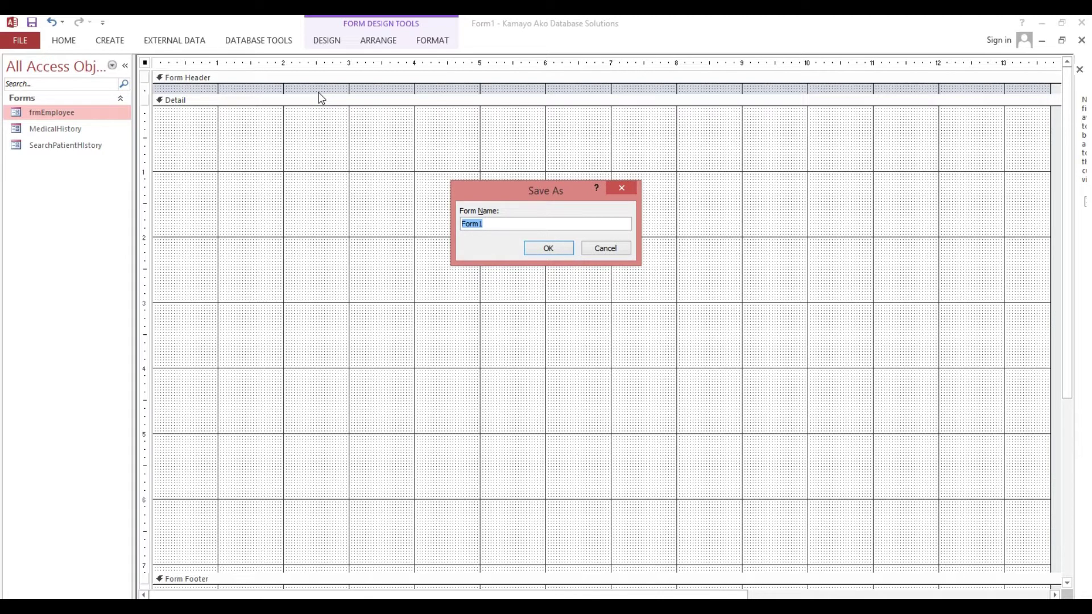
pyautogui.write('Transaction')
pyautogui.click(558, 250)
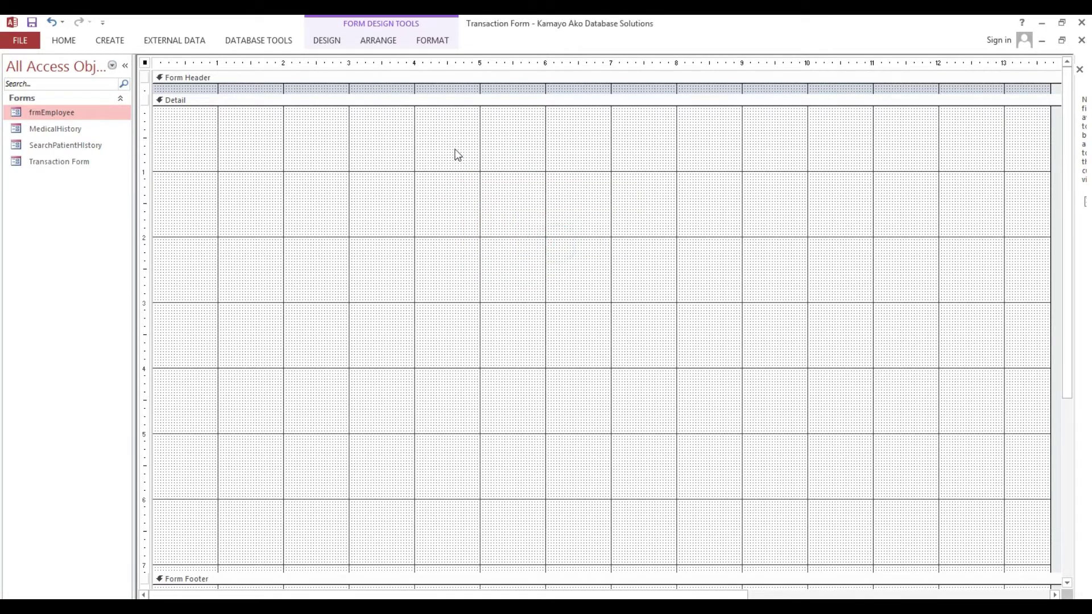
pyautogui.moveTo(430, 93); pyautogui.dragTo(431, 88)
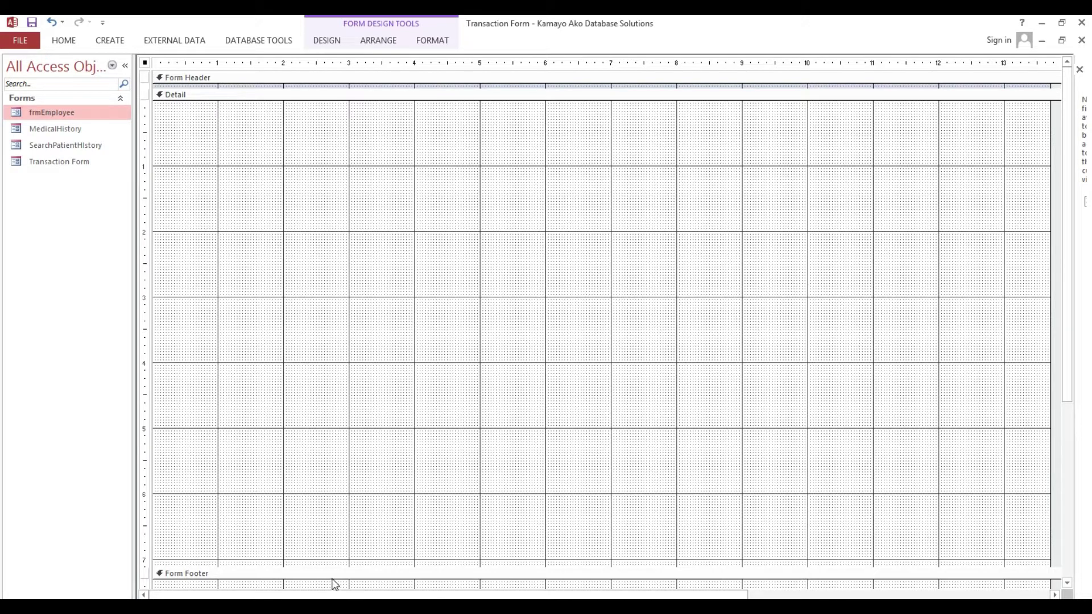
pyautogui.moveTo(329, 566); pyautogui.dragTo(330, 580)
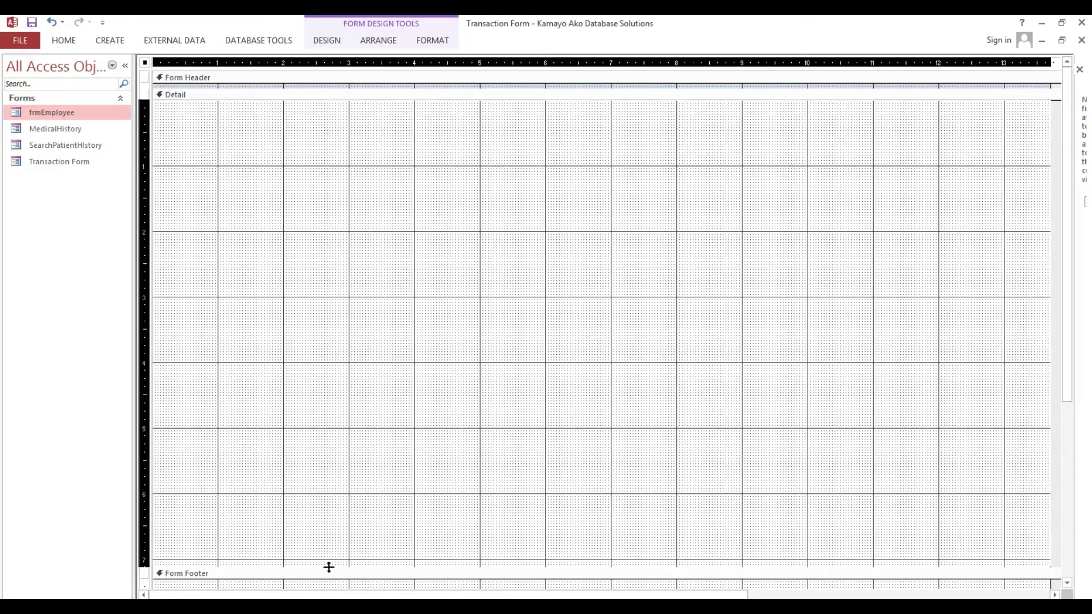
# Draw a subform across the Detail section without the wizard and move it near the top
pyautogui.click(327, 39)
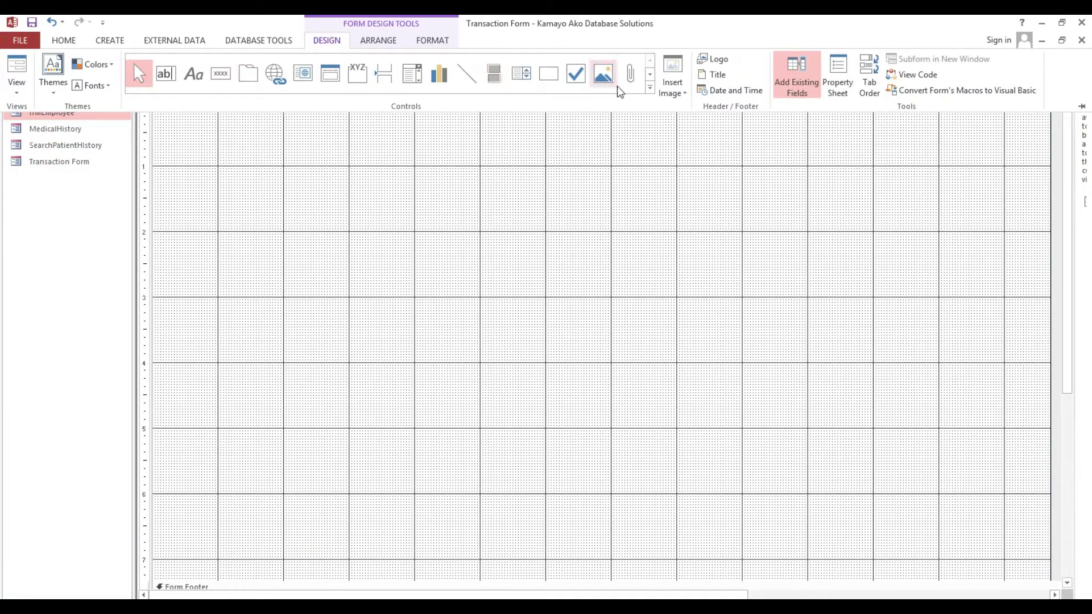
pyautogui.click(650, 89)
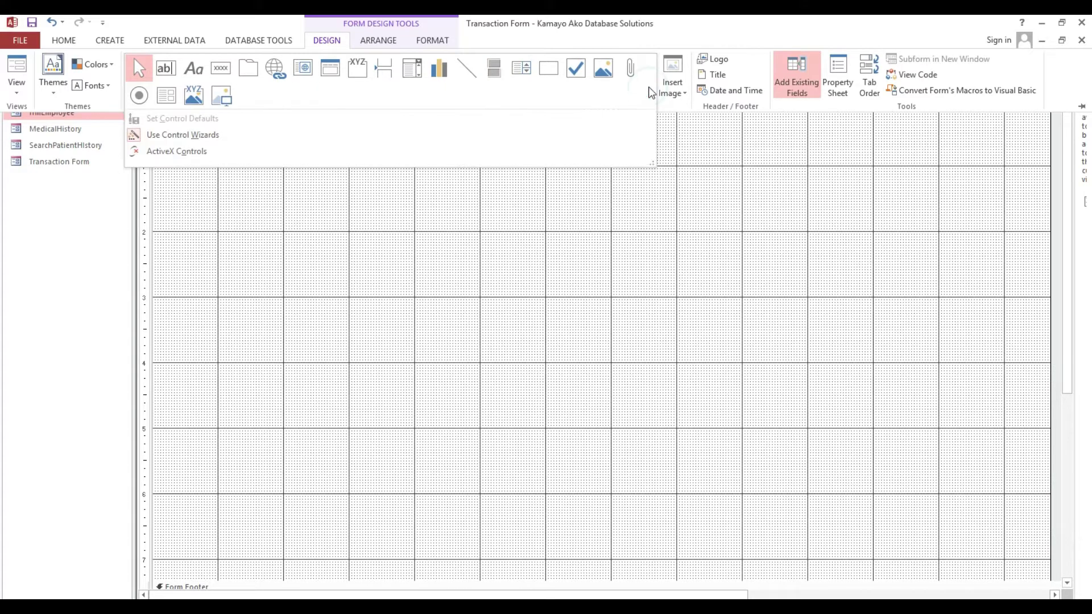
pyautogui.click(162, 94)
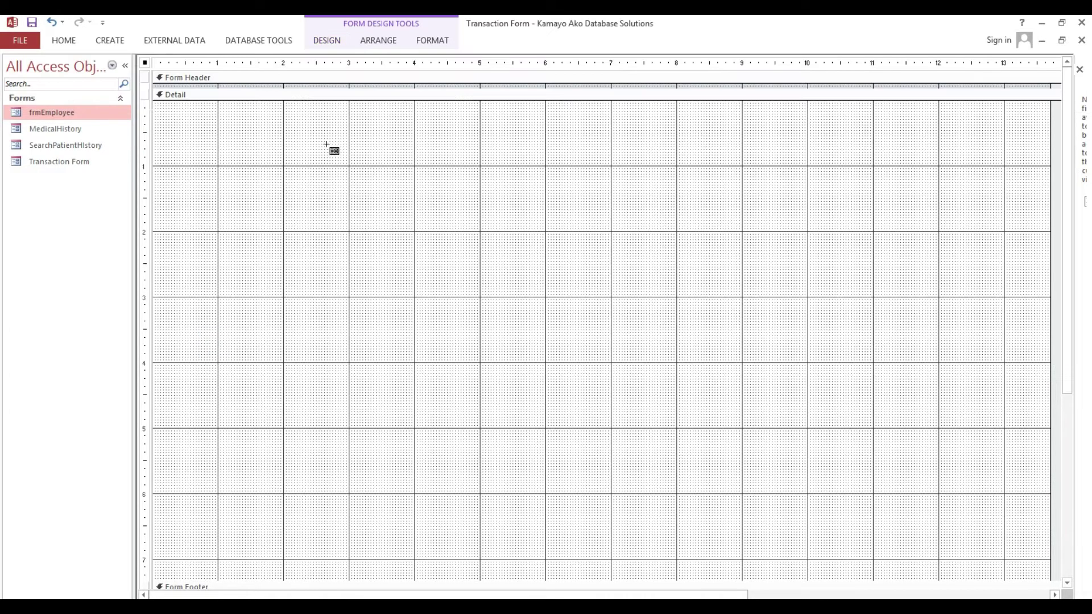
pyautogui.moveTo(347, 139)
pyautogui.mouseDown()
pyautogui.moveTo(1034, 551)
pyautogui.moveTo(1045, 573)
pyautogui.mouseUp()
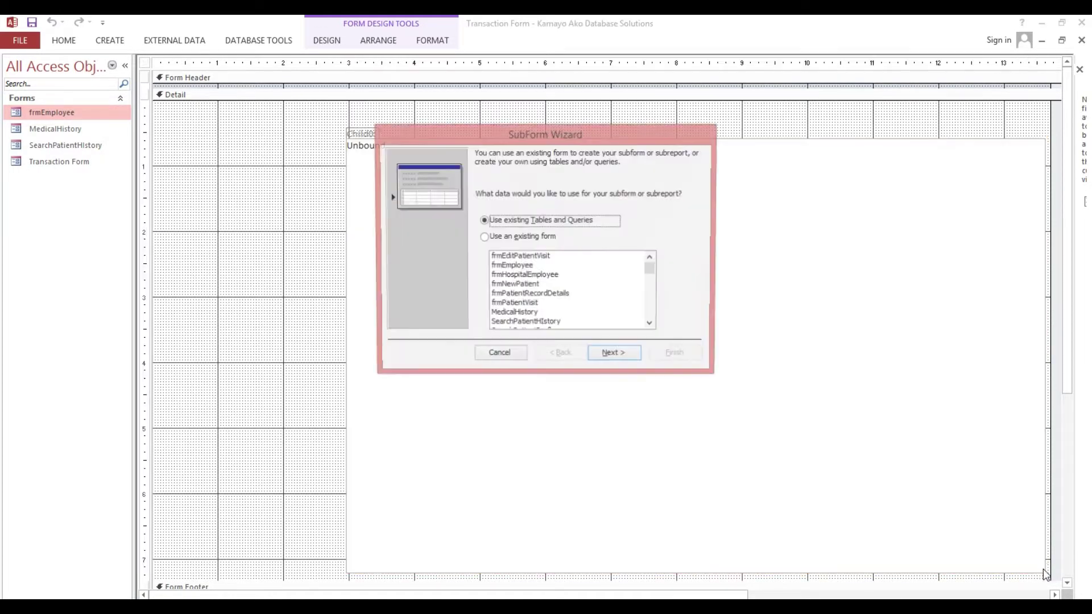
pyautogui.click(489, 356)
pyautogui.click(348, 133)
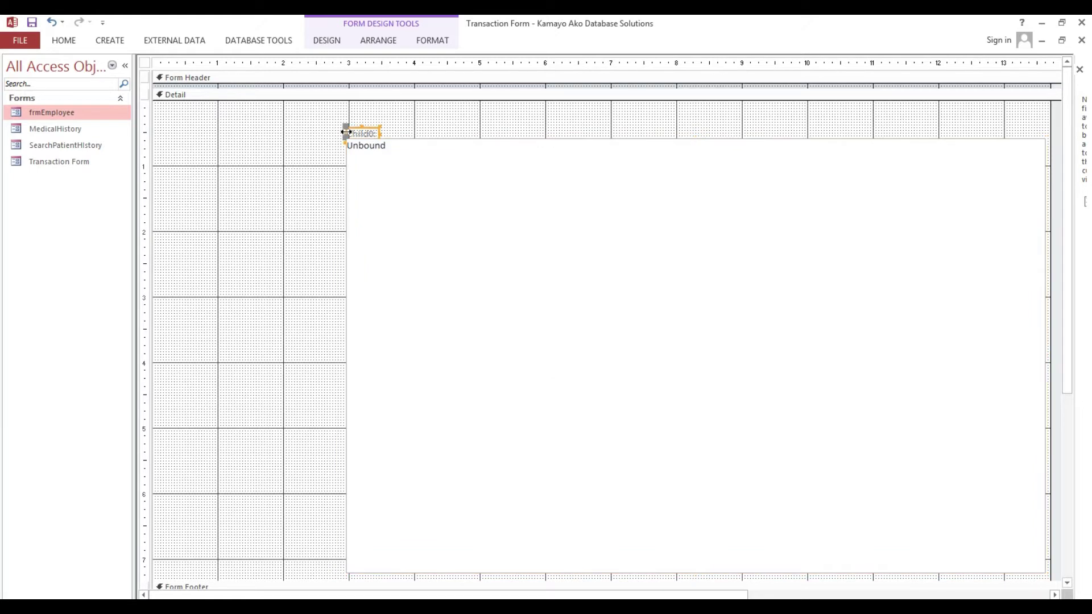
pyautogui.moveTo(371, 143); pyautogui.dragTo(366, 133)
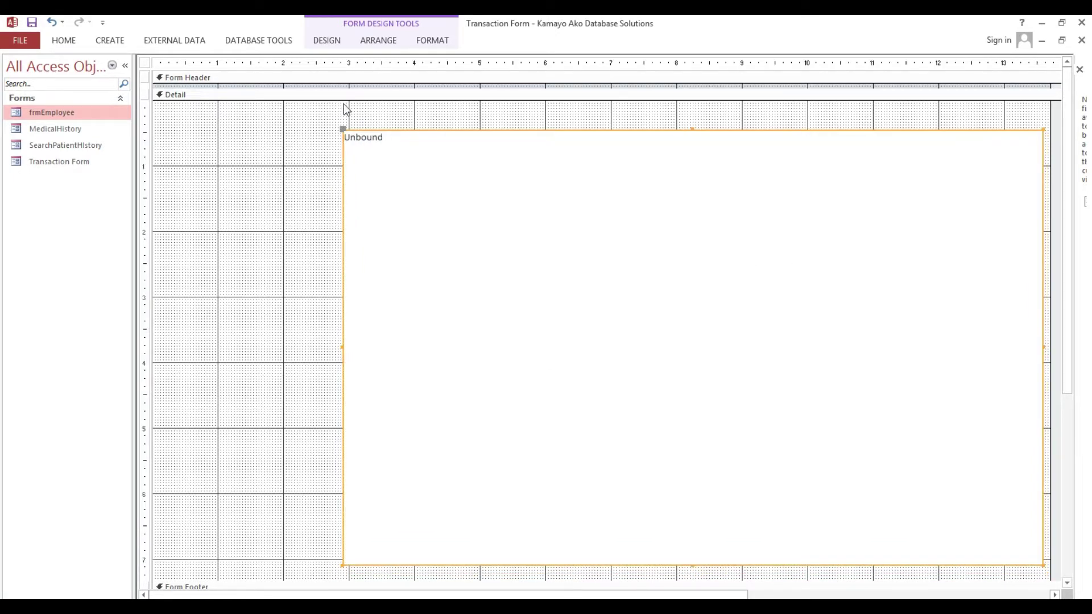
pyautogui.click(110, 40)
# Draw a label across the top of the subform reading 'frmEmployee'
pyautogui.click(325, 41)
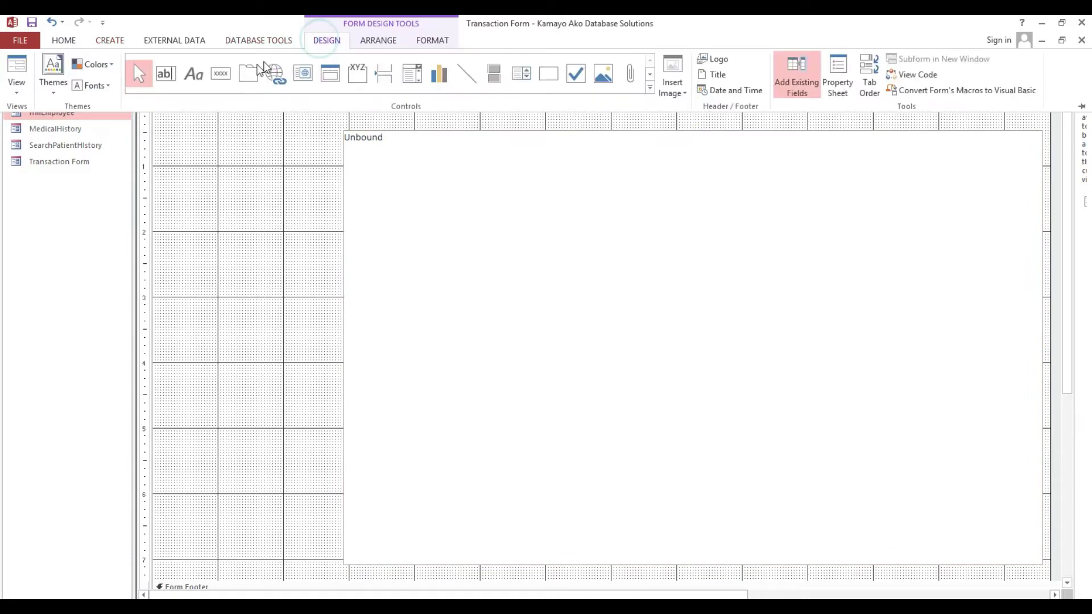
pyautogui.click(193, 74)
pyautogui.click(313, 130)
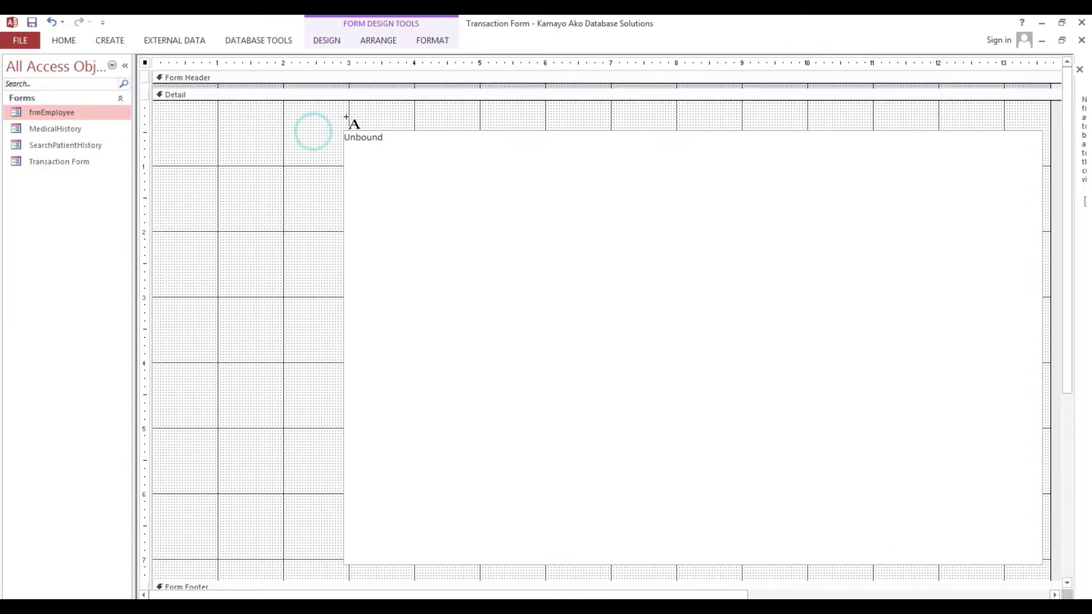
pyautogui.moveTo(343, 111)
pyautogui.mouseDown()
pyautogui.moveTo(469, 137)
pyautogui.moveTo(1040, 130)
pyautogui.mouseUp()
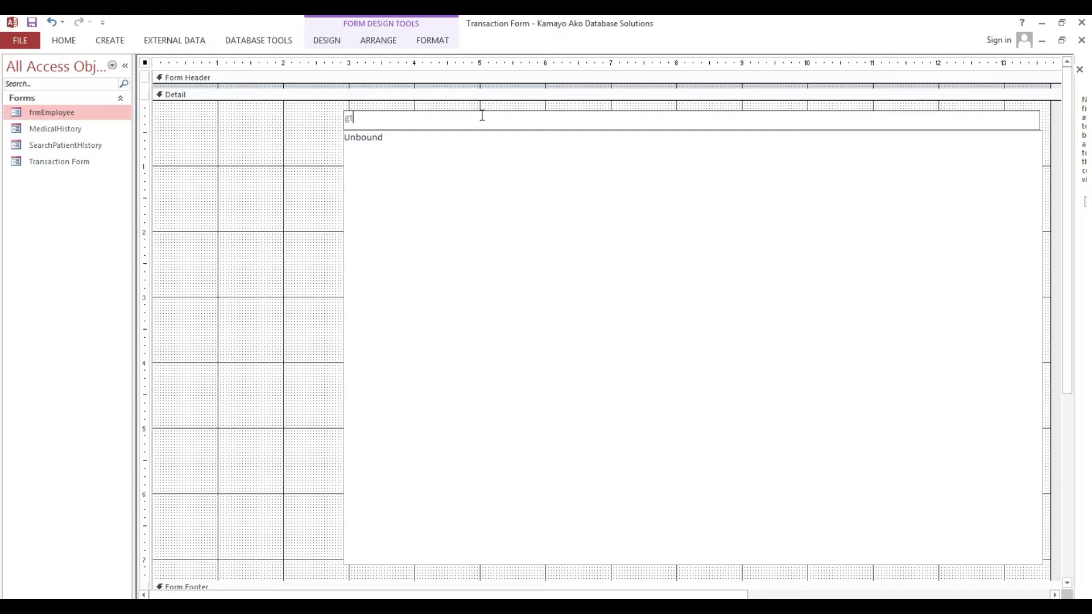
pyautogui.write('fr')
pyautogui.write('mEm')
pyautogui.write('ploy')
pyautogui.write('ee')
pyautogui.click(305, 161)
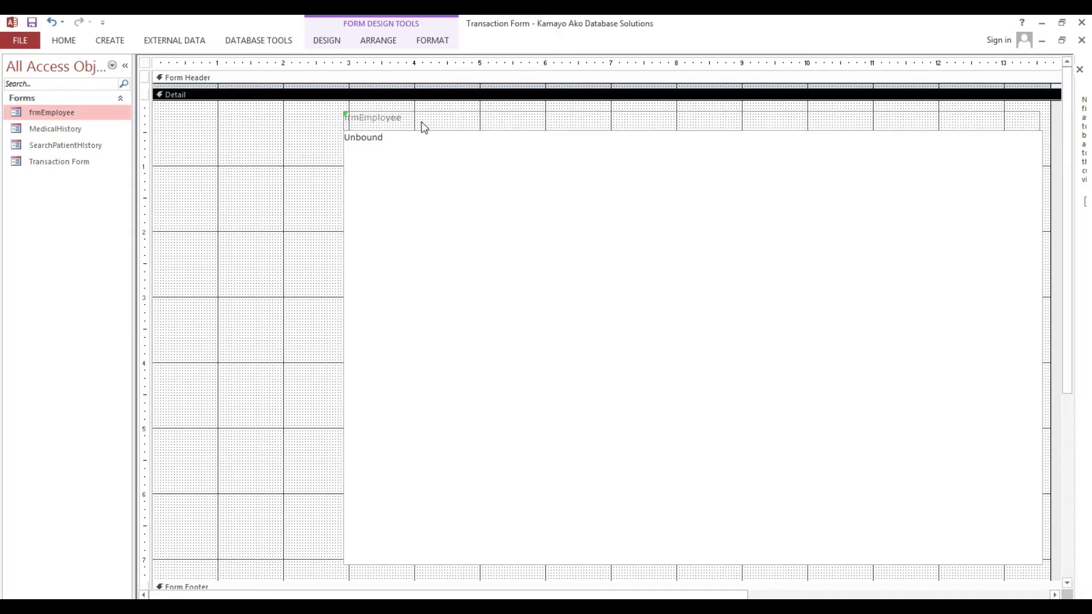
pyautogui.click(422, 117)
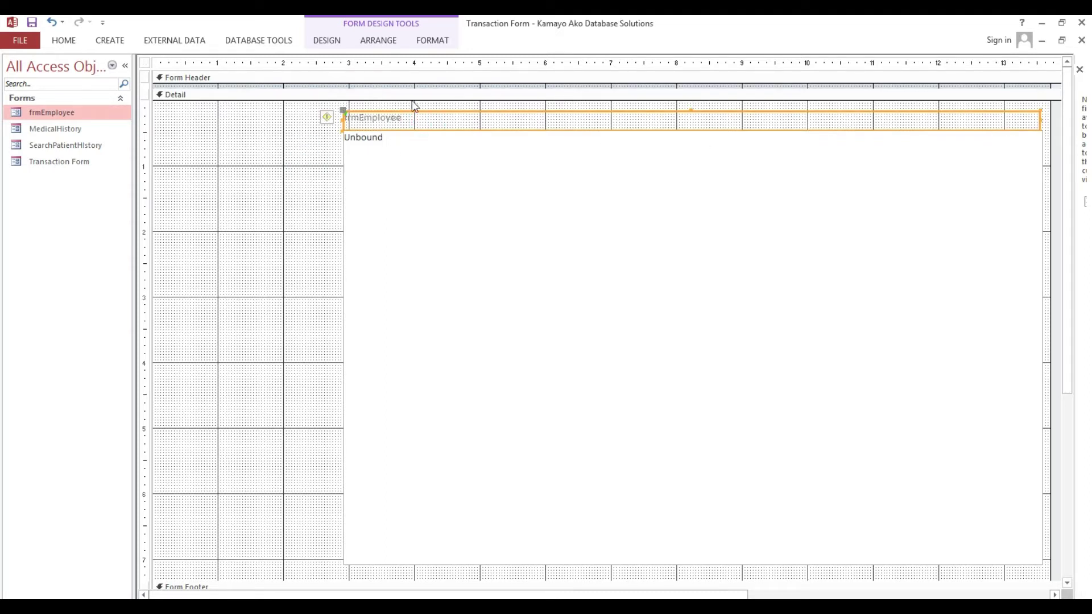
# Centre the frmEmployee label text and collapse the navigation pane
pyautogui.click(65, 45)
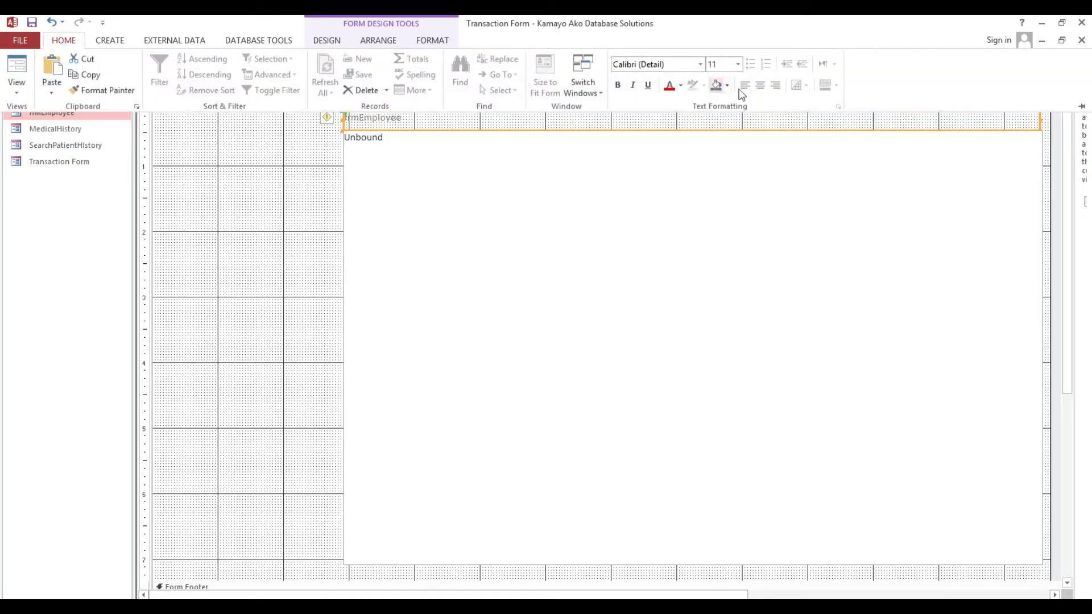
pyautogui.click(760, 85)
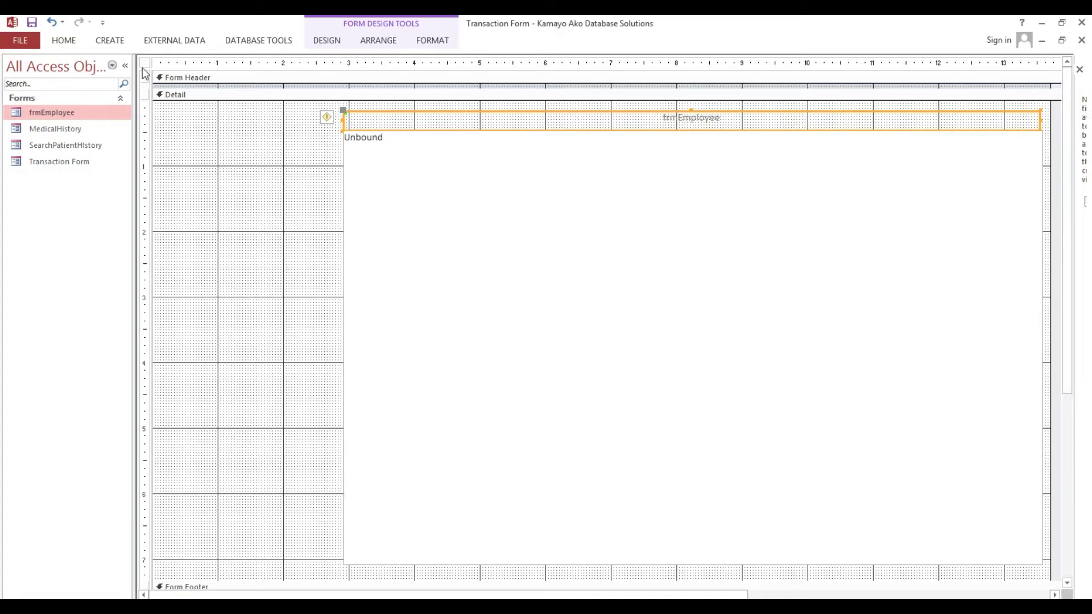
pyautogui.click(127, 68)
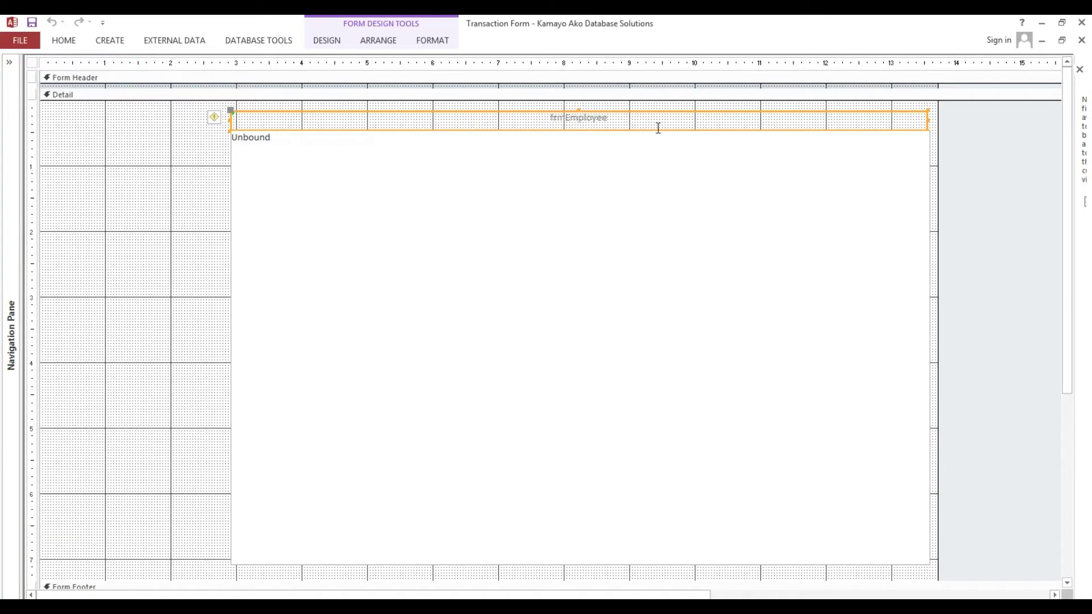
pyautogui.click(1074, 118)
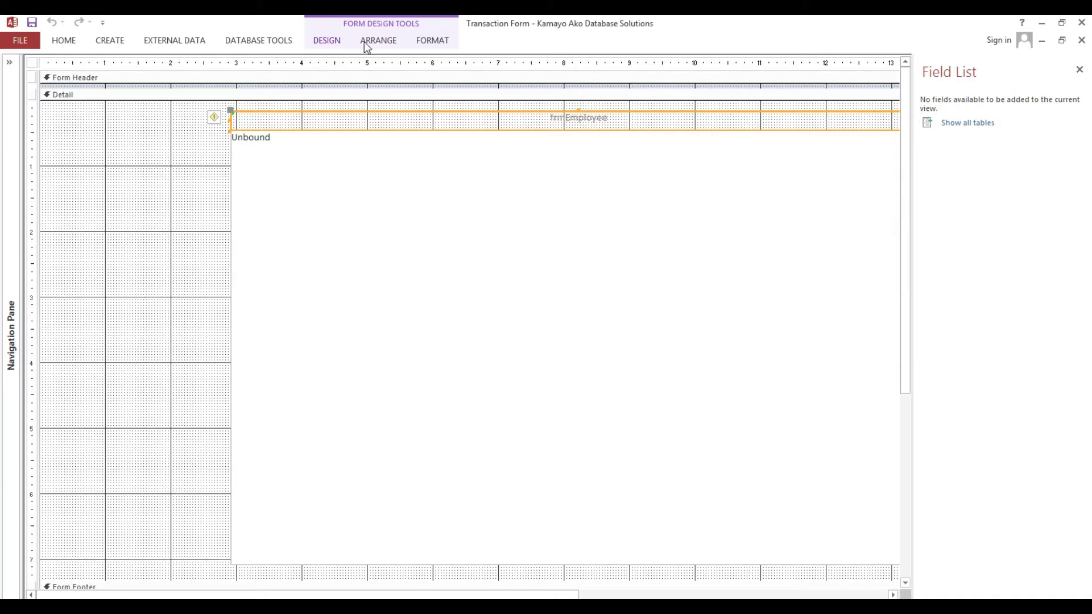
# Rename the caption label to lblHeader in the Property Sheet
pyautogui.click(341, 41)
pyautogui.click(841, 73)
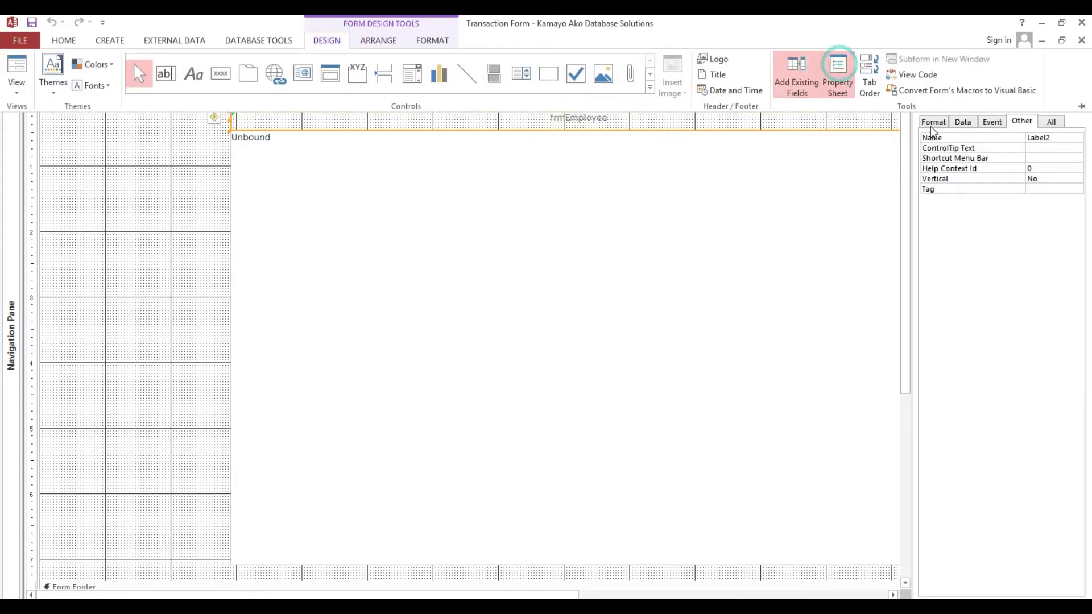
pyautogui.doubleClick(1068, 137)
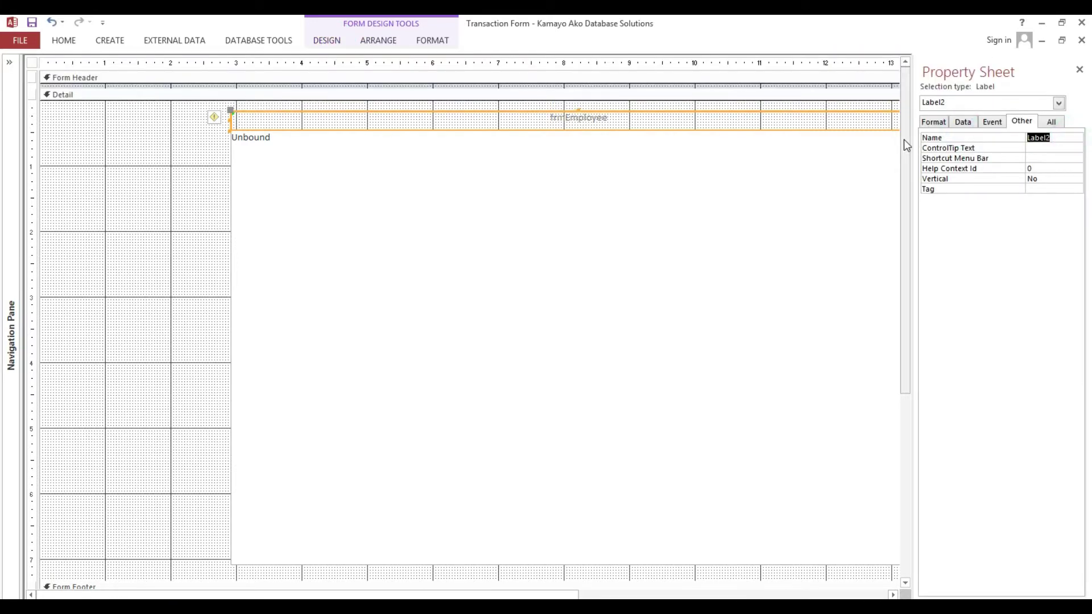
pyautogui.write('lblH')
pyautogui.write('eader')
pyautogui.press('Return')
# Rename the subform control from Child0 to SubForm
pyautogui.click(413, 201)
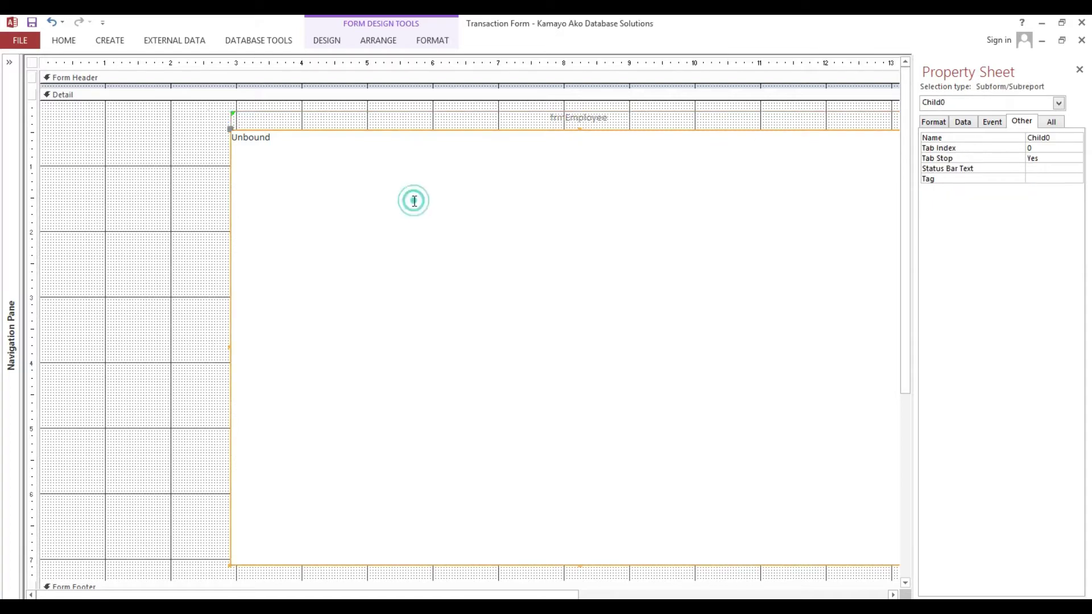
pyautogui.doubleClick(1067, 141)
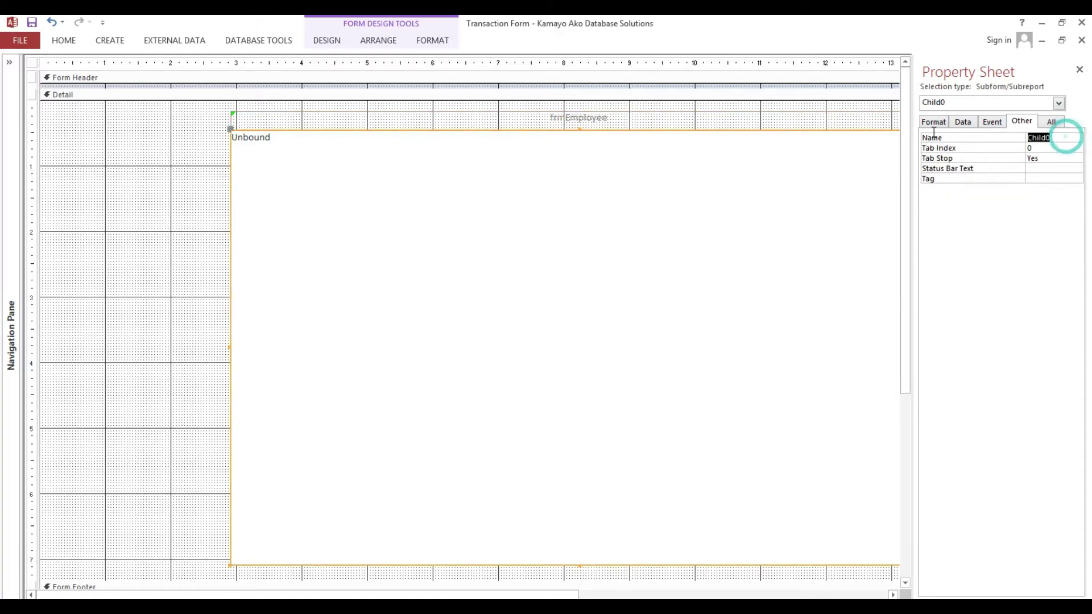
pyautogui.write('SubForm')
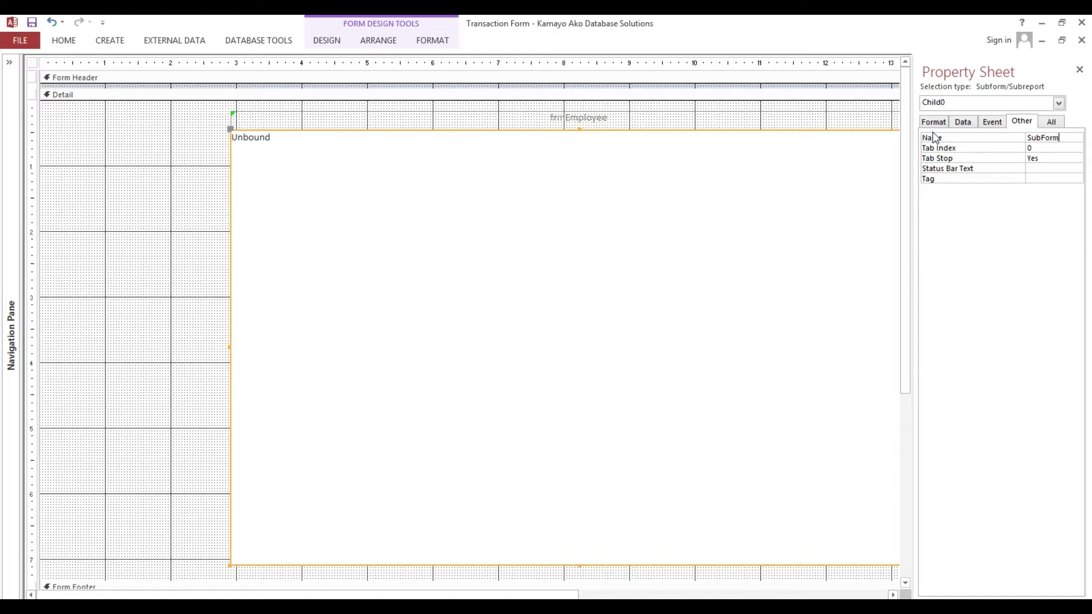
pyautogui.click(1050, 141)
# Ignore the error warning on the lblHeader label
pyautogui.click(806, 159)
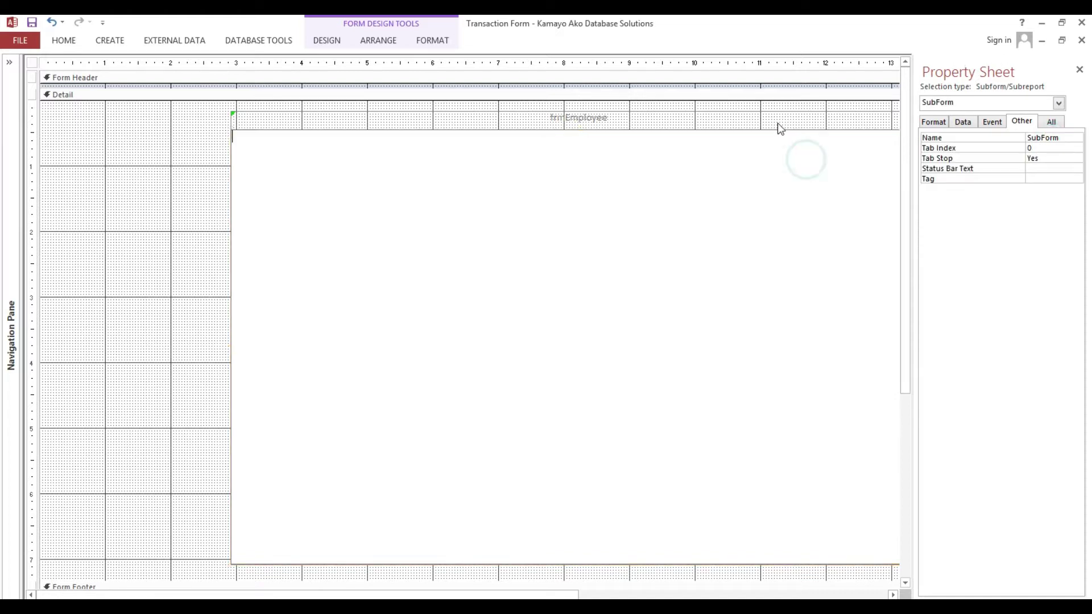
pyautogui.click(777, 123)
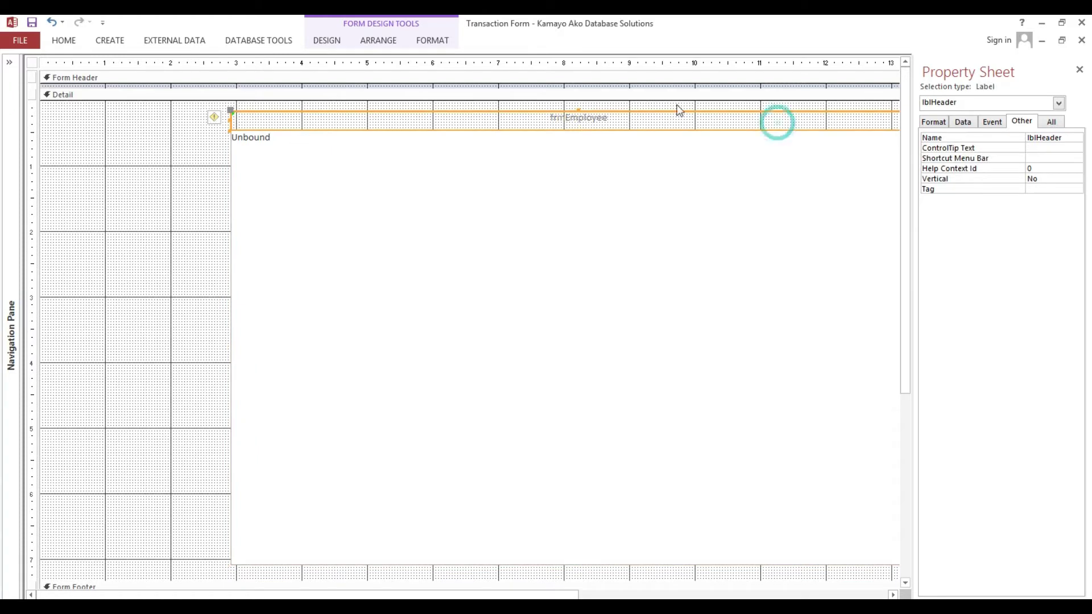
pyautogui.click(215, 117)
pyautogui.click(242, 188)
pyautogui.click(348, 174)
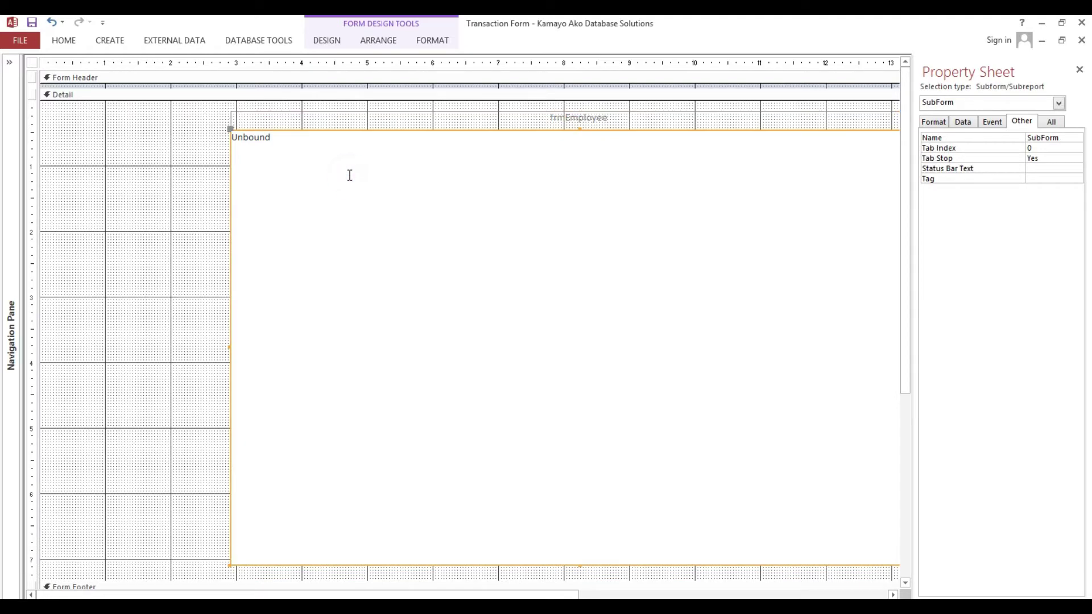
pyautogui.click(140, 167)
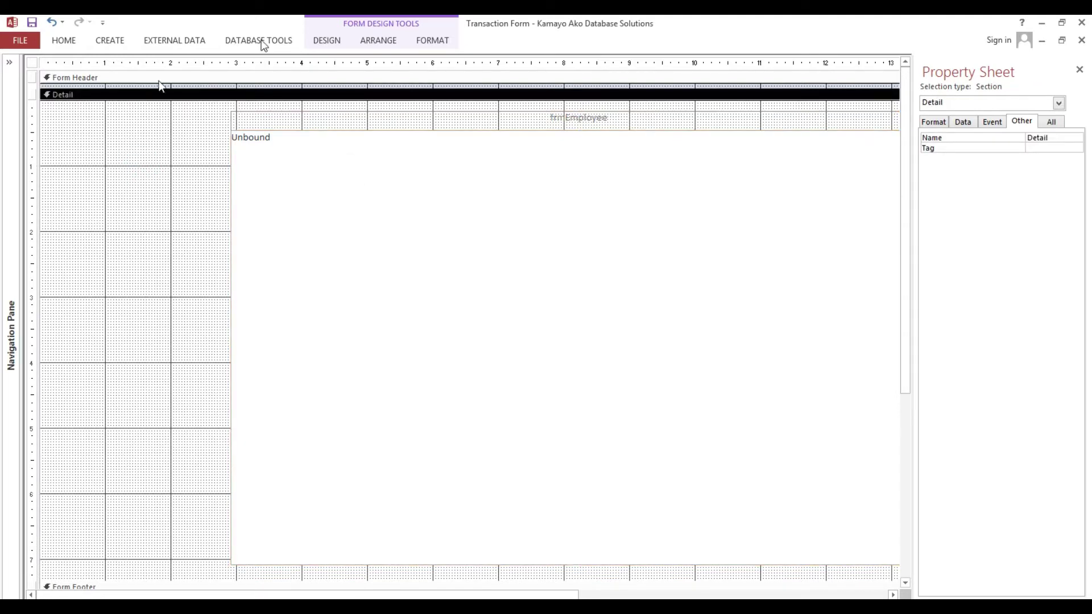
pyautogui.click(329, 43)
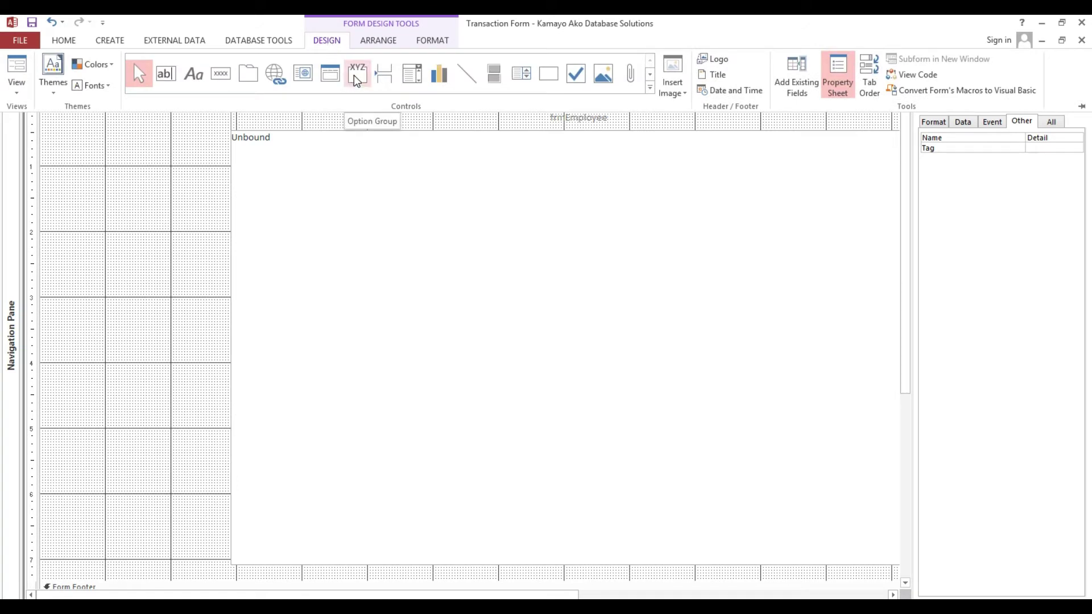
# Draw an option group at the left with labels Staff and Employee, Visit Log, Medical History
pyautogui.click(357, 74)
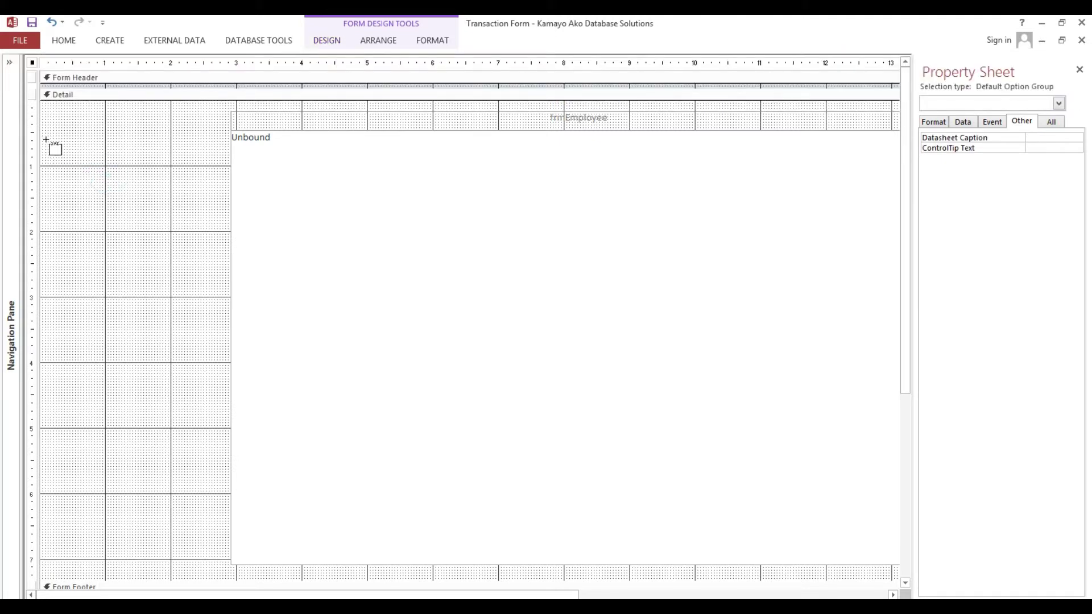
pyautogui.moveTo(51, 132)
pyautogui.mouseDown()
pyautogui.moveTo(161, 300)
pyautogui.moveTo(218, 285)
pyautogui.mouseUp()
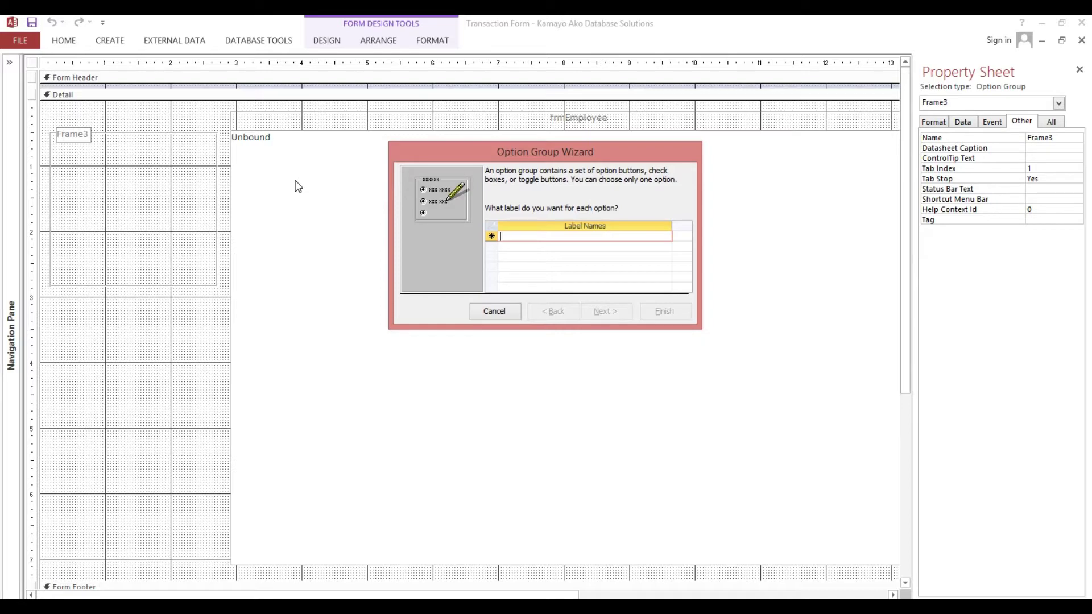
pyautogui.write('Sta')
pyautogui.write('ff and E')
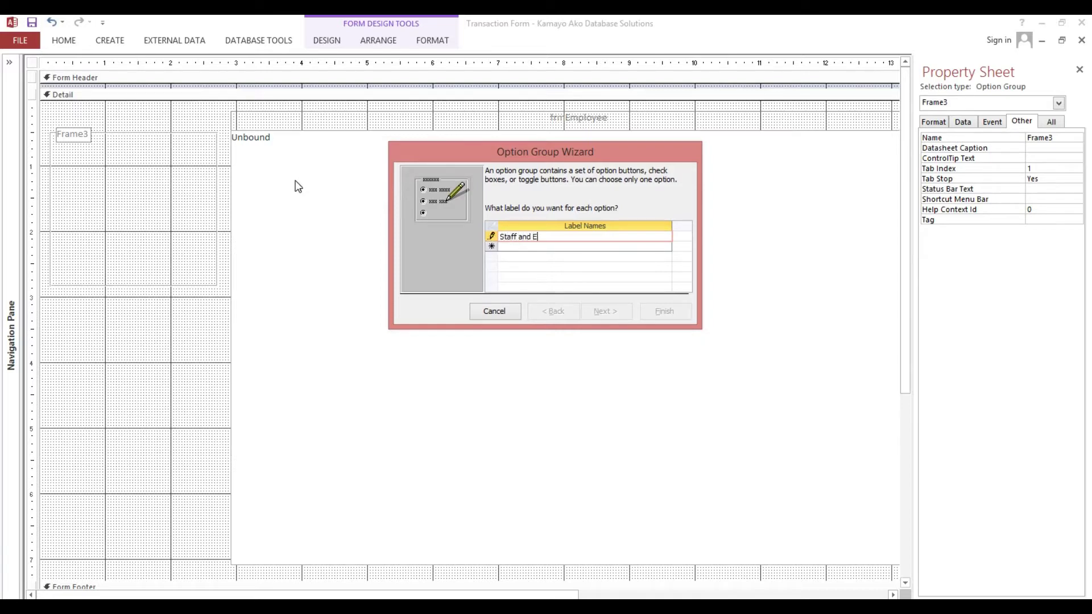
pyautogui.write('mployee')
pyautogui.press('Tab')
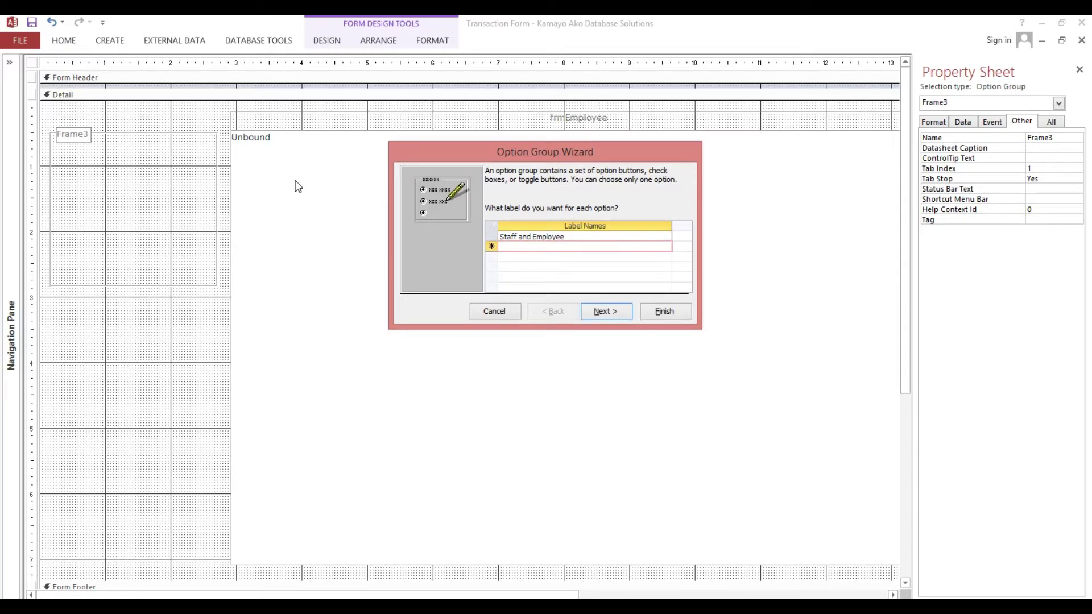
pyautogui.write('Visit Log')
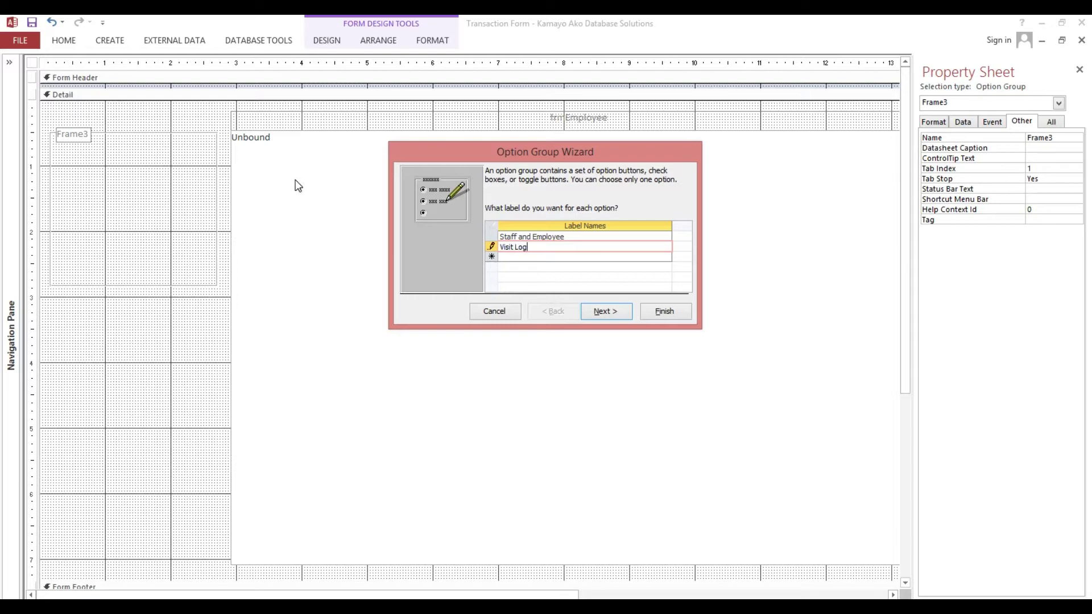
pyautogui.press('Down')
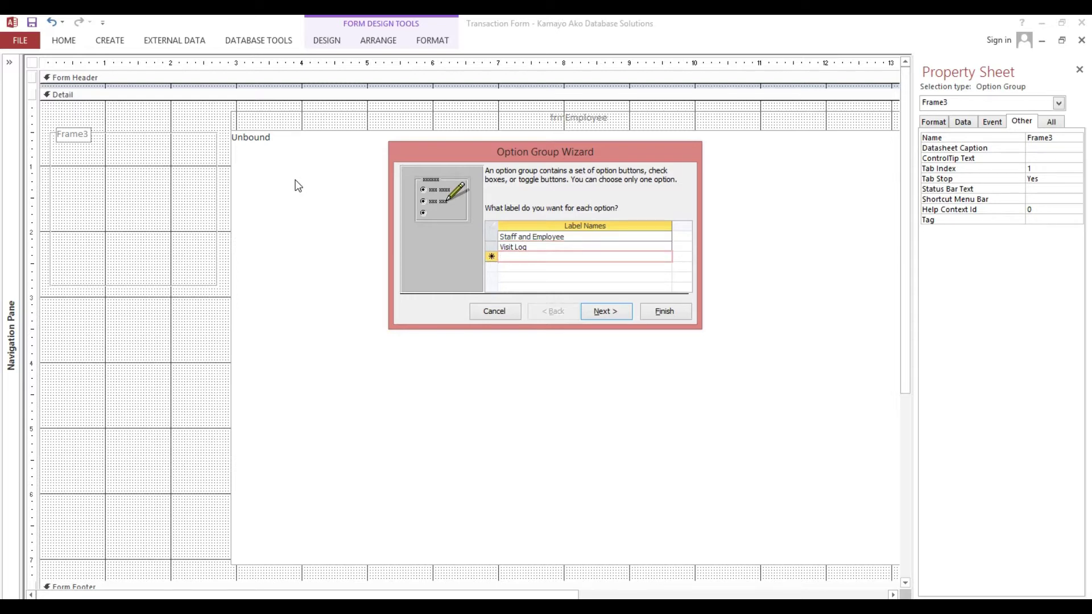
pyautogui.write('Medica')
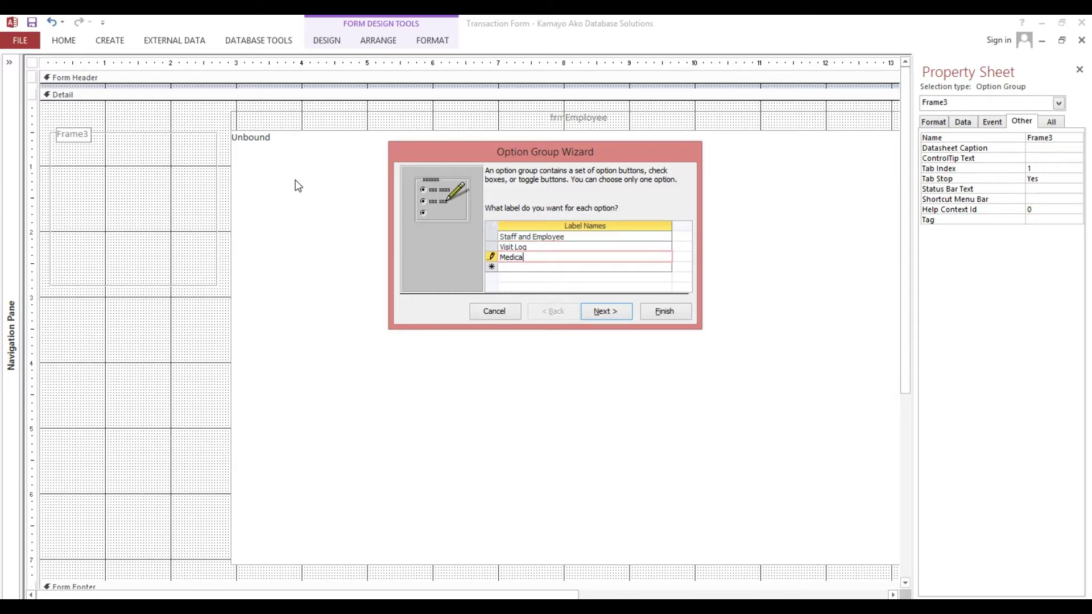
pyautogui.write('l His')
pyautogui.write('tory')
# Finish the Option Group Wizard with no default, values 1–3 and etched option buttons
pyautogui.click(607, 312)
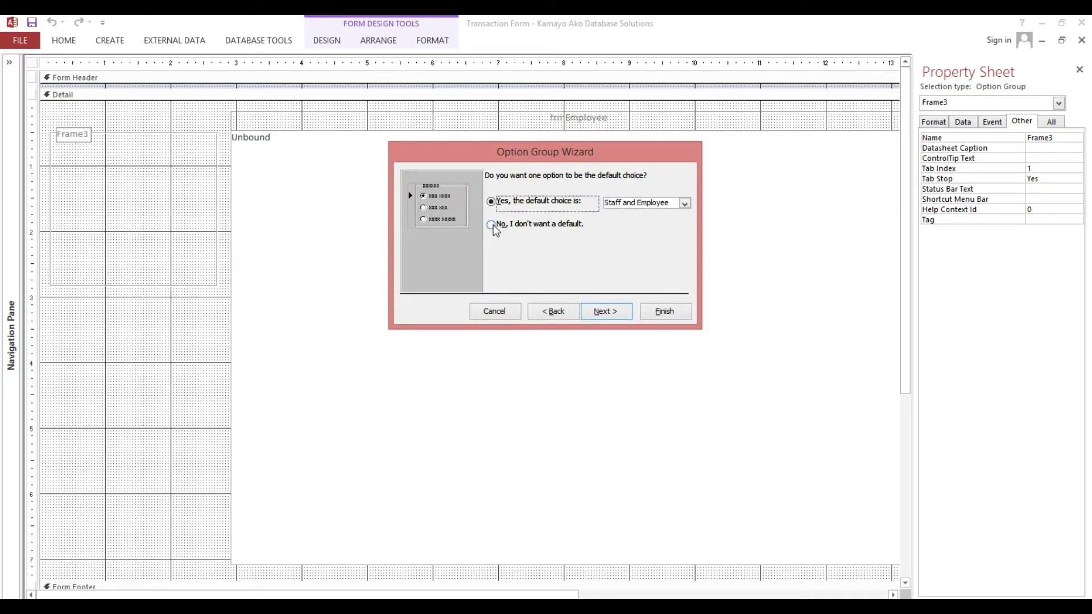
pyautogui.click(490, 224)
pyautogui.click(605, 316)
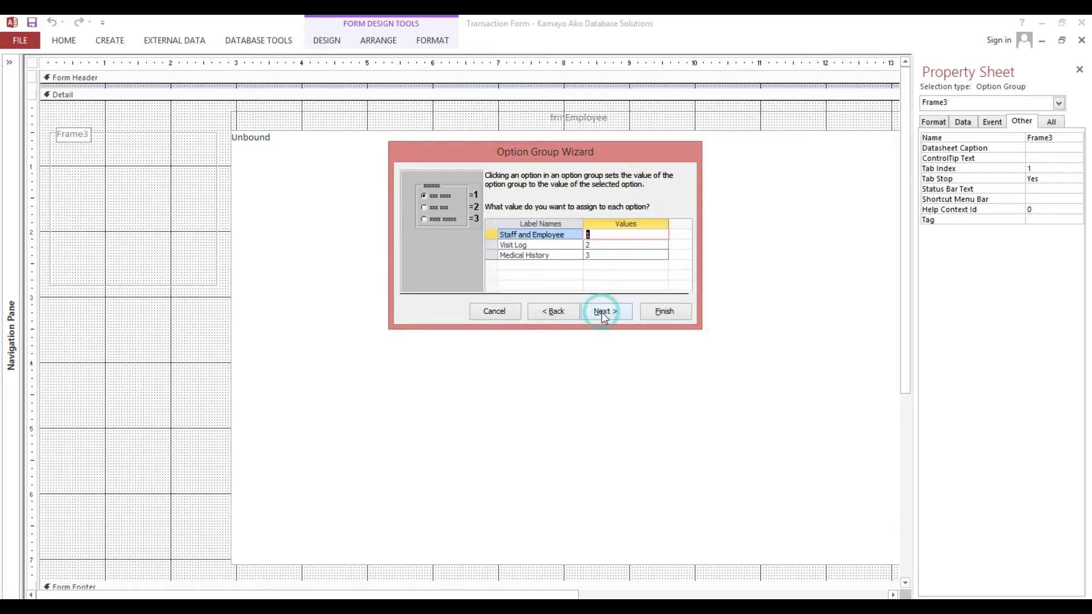
pyautogui.click(606, 237)
pyautogui.click(609, 312)
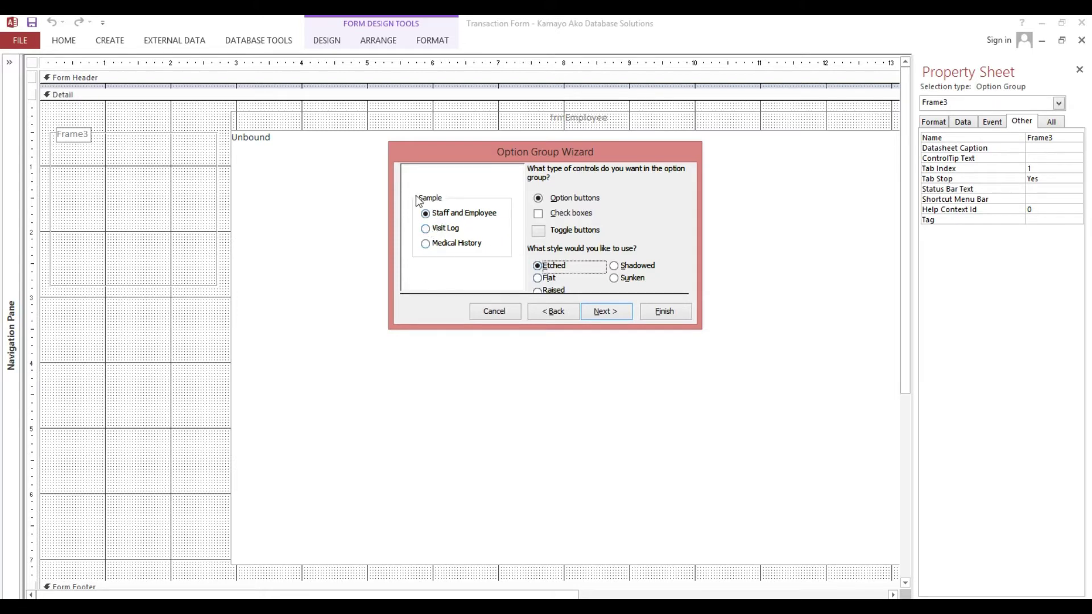
pyautogui.click(606, 312)
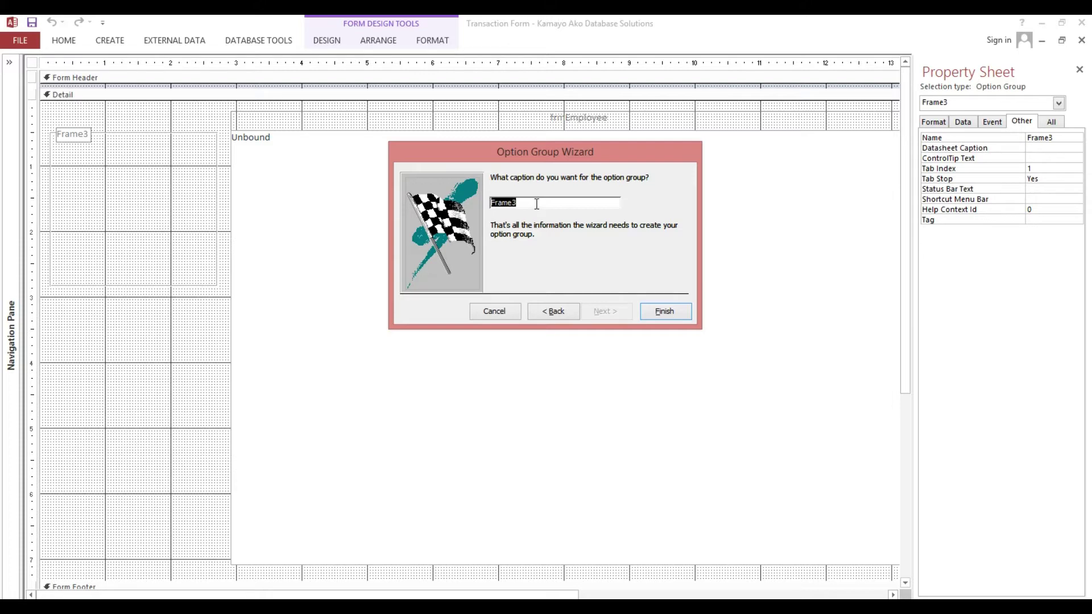
pyautogui.click(666, 312)
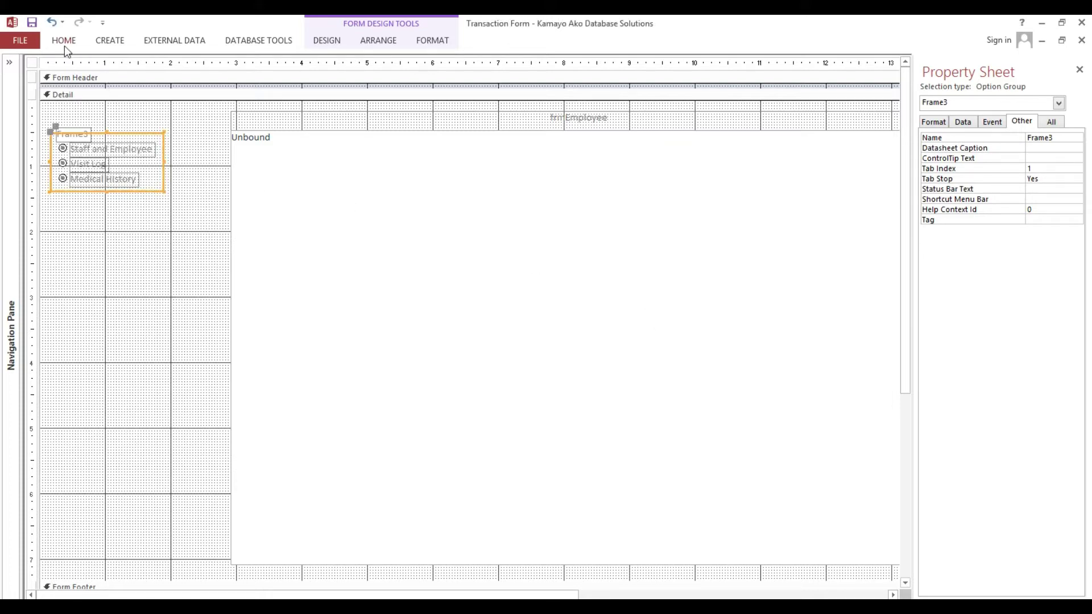
# Preview the form in Form View, then return to Design View
pyautogui.click(64, 39)
pyautogui.click(17, 67)
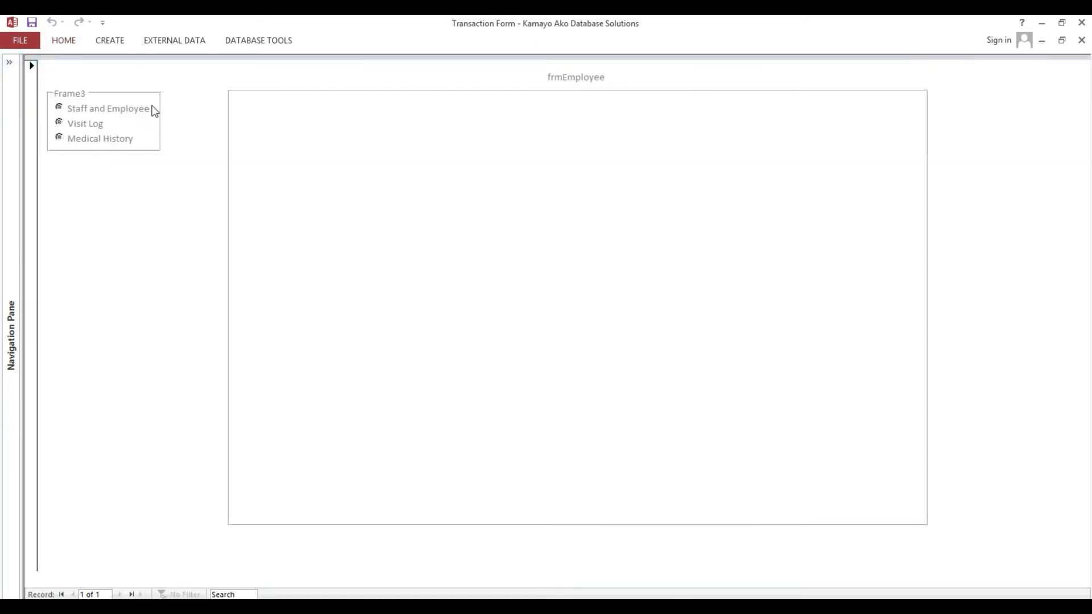
pyautogui.rightClick(169, 84)
pyautogui.click(201, 122)
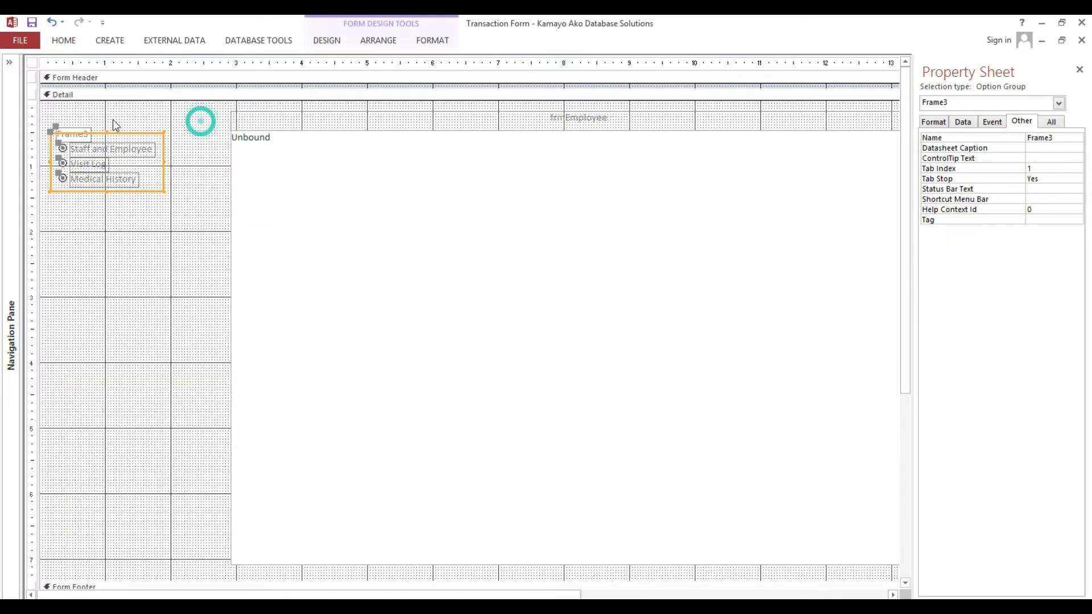
# Widen the Frame3 caption label and change its text to 'Select Form'
pyautogui.click(85, 131)
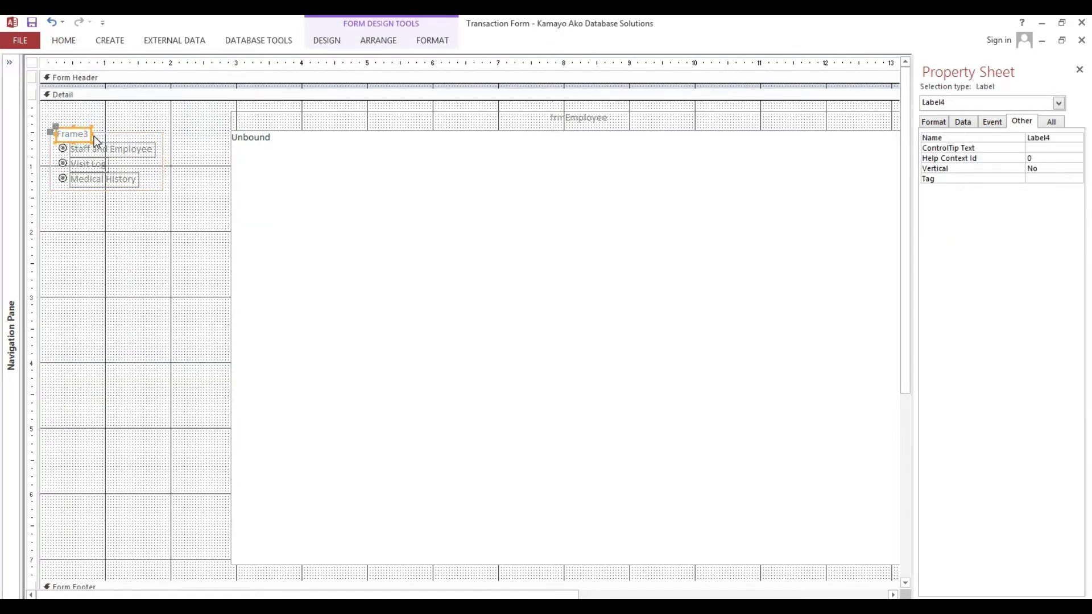
pyautogui.moveTo(93, 135); pyautogui.dragTo(127, 135)
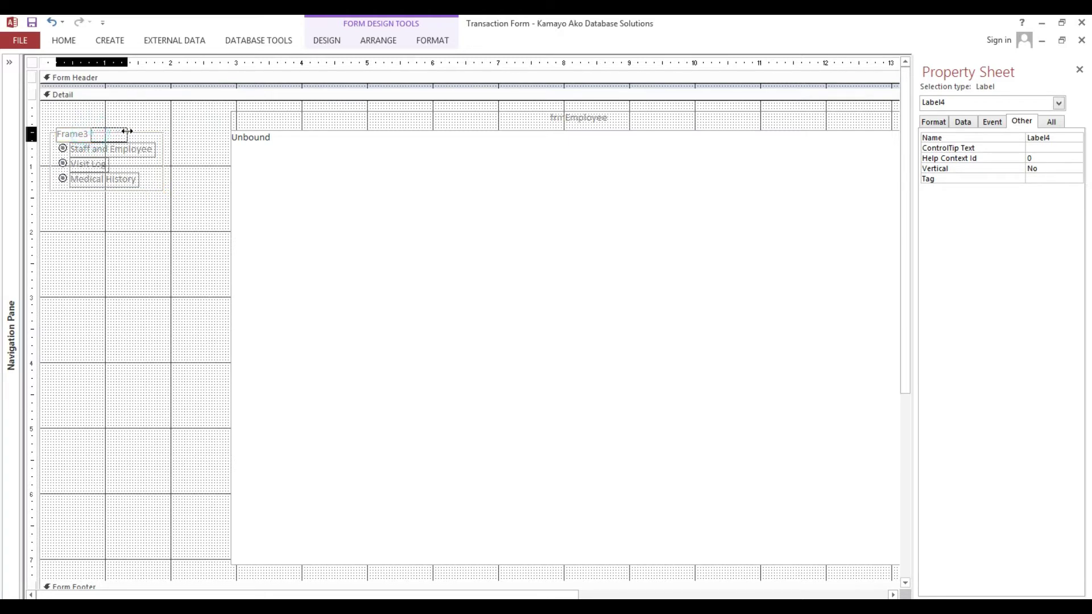
pyautogui.doubleClick(113, 130)
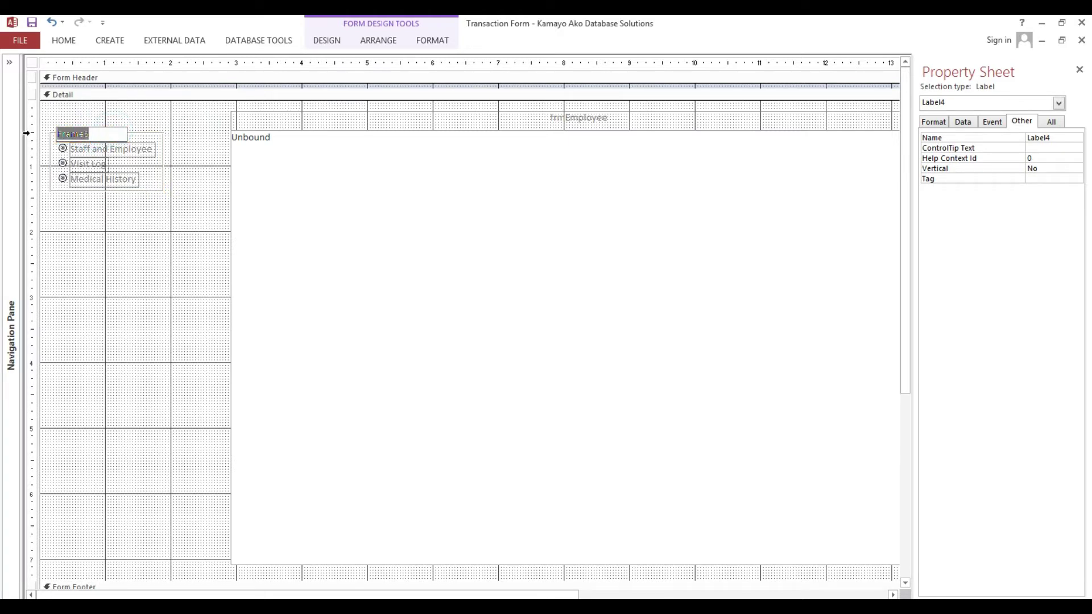
pyautogui.write('Select')
pyautogui.write(' Fo')
pyautogui.write('rm')
pyautogui.click(152, 98)
pyautogui.click(112, 135)
pyautogui.click(64, 40)
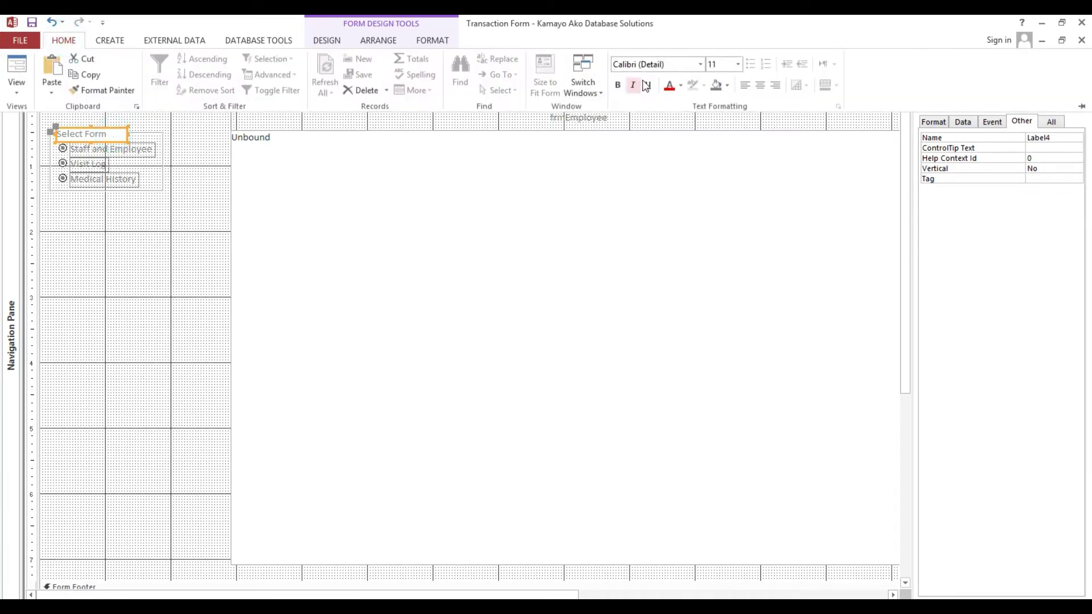
# Colour the Select Form caption red and size the three option labels to the widest
pyautogui.click(669, 84)
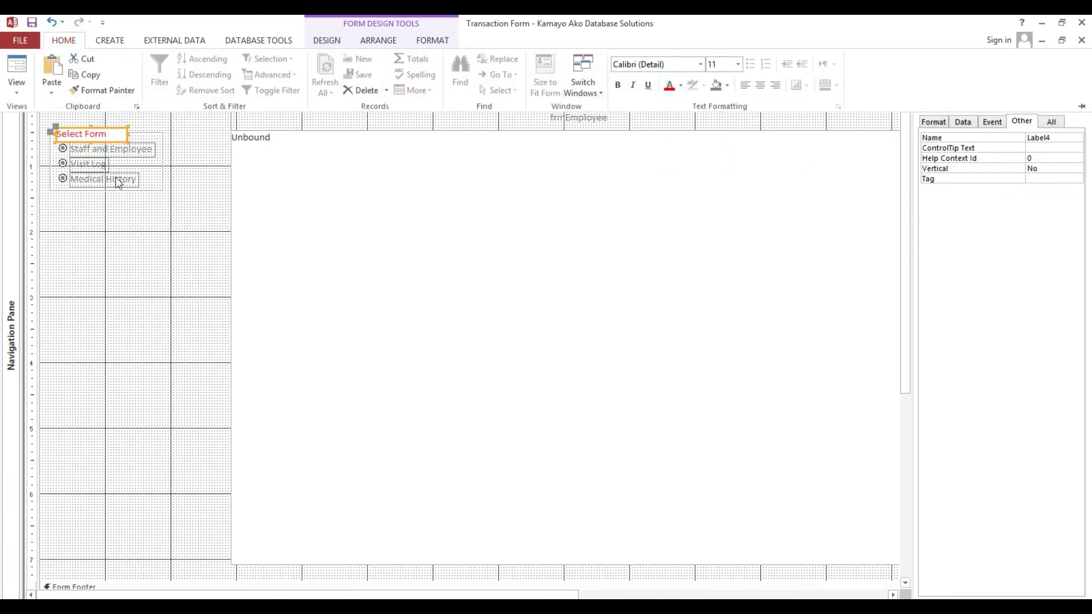
pyautogui.click(80, 212)
pyautogui.click(104, 147)
pyautogui.keyDown('shift'); pyautogui.click(92, 180); pyautogui.keyUp('shift')
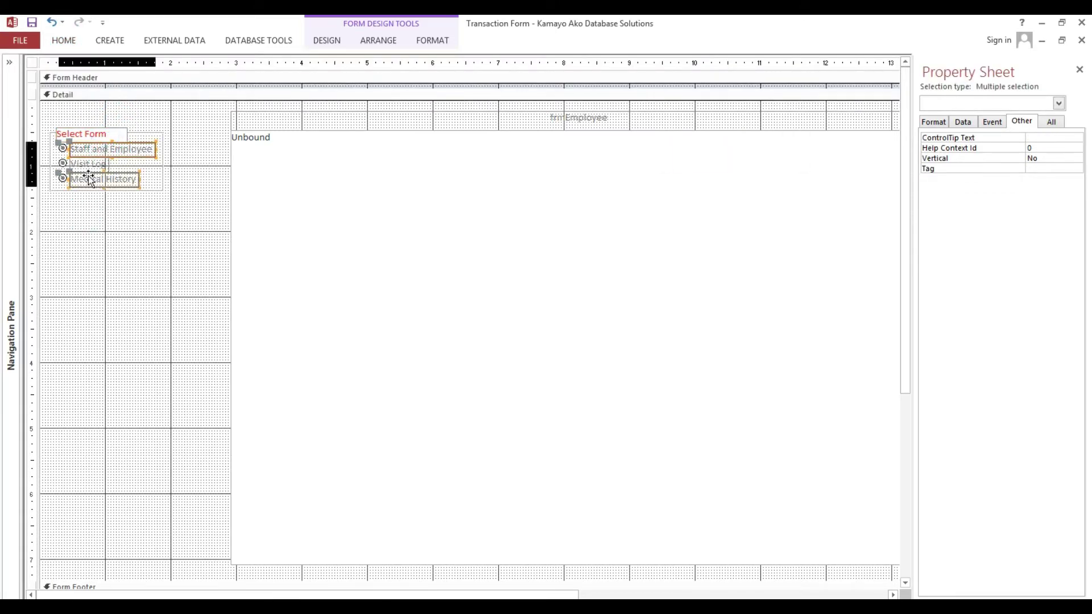
pyautogui.keyDown('shift'); pyautogui.click(88, 164); pyautogui.keyUp('shift')
pyautogui.rightClick(90, 166)
pyautogui.moveTo(121, 398)
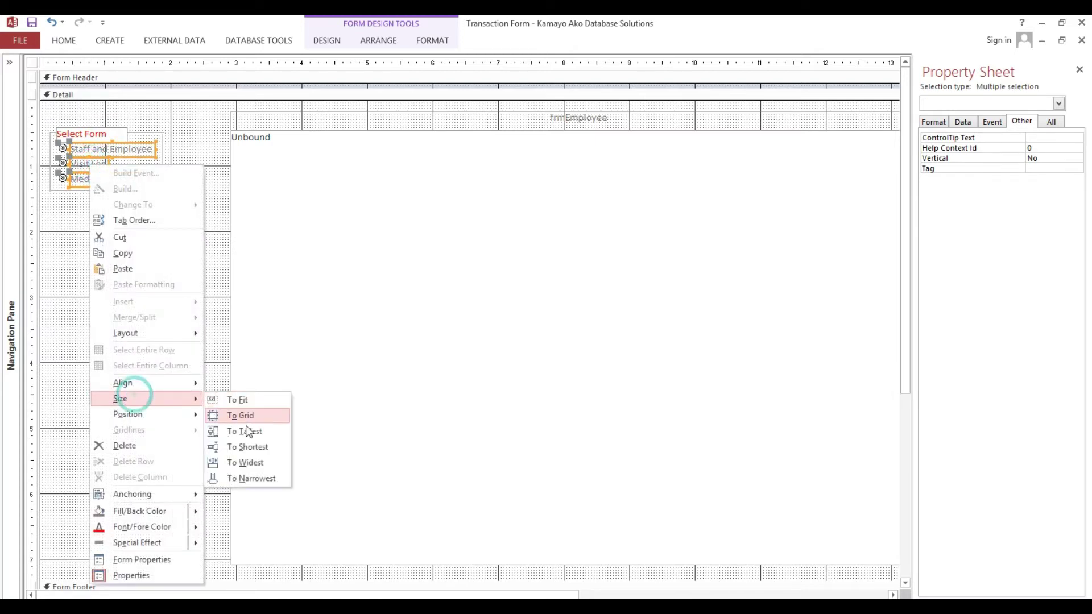
pyautogui.click(250, 461)
# Colour the three option labels blue and switch to Form View
pyautogui.click(64, 40)
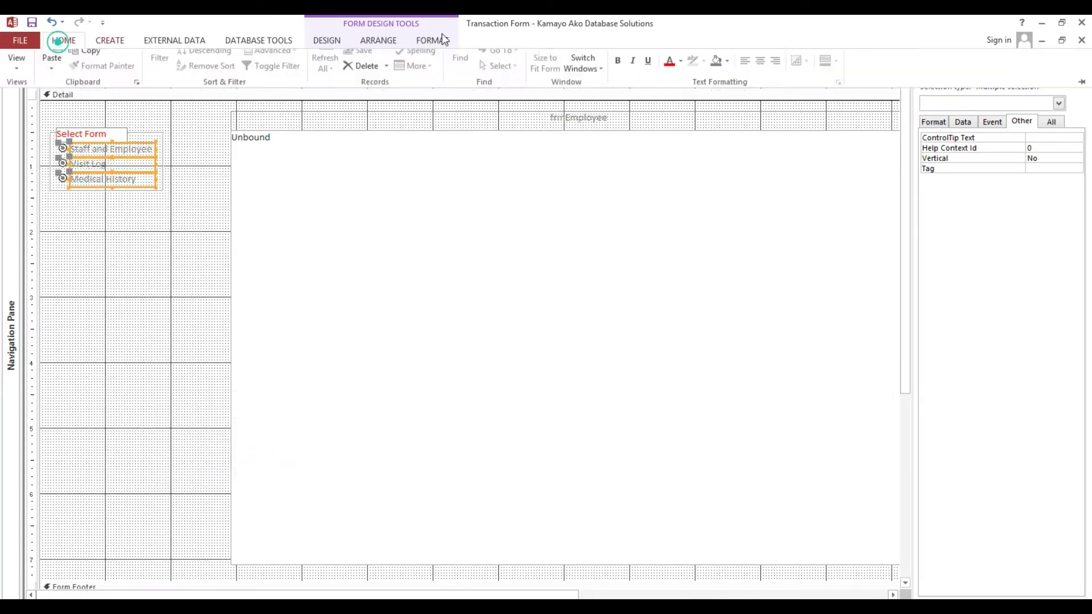
pyautogui.click(681, 85)
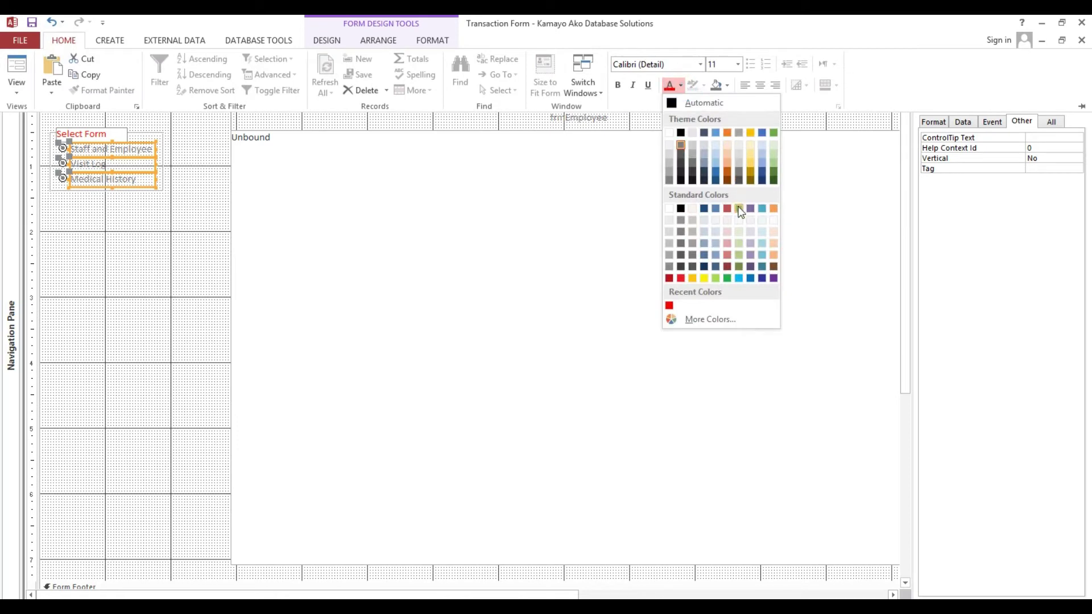
pyautogui.click(760, 175)
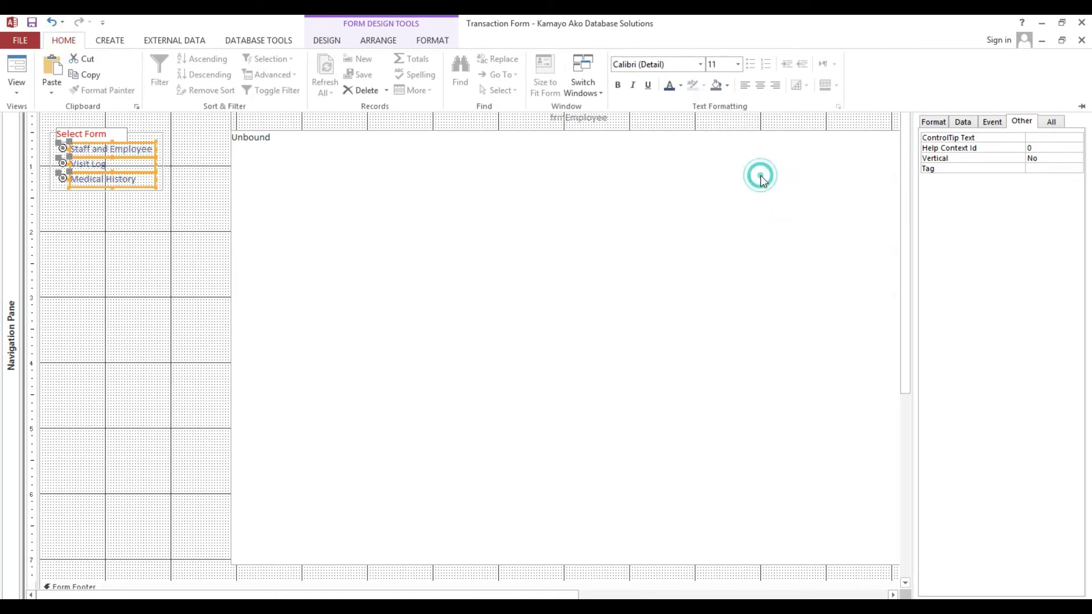
pyautogui.click(134, 211)
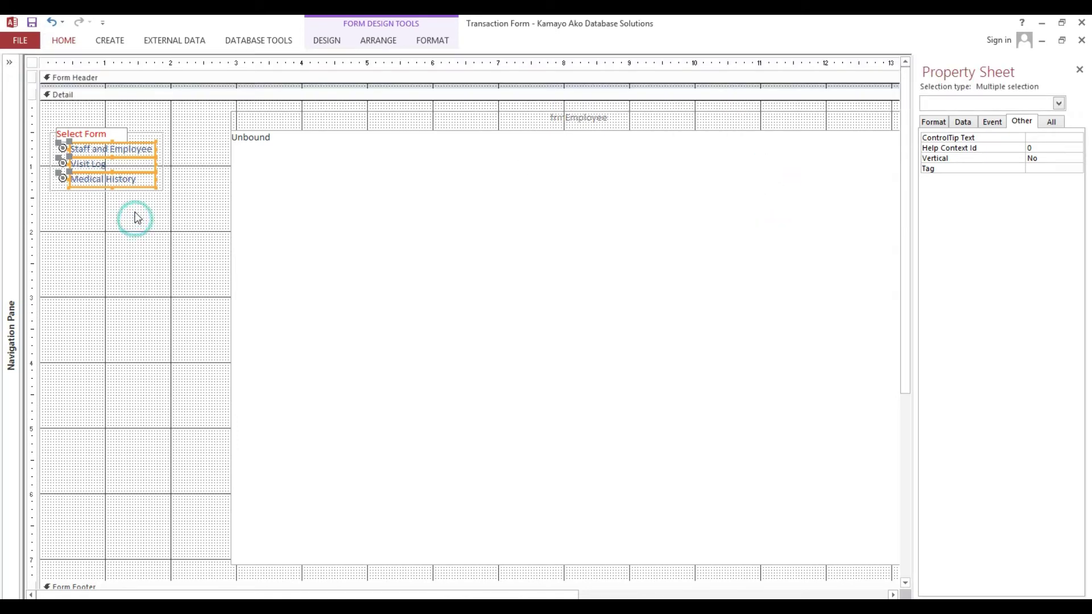
pyautogui.click(55, 40)
pyautogui.click(17, 60)
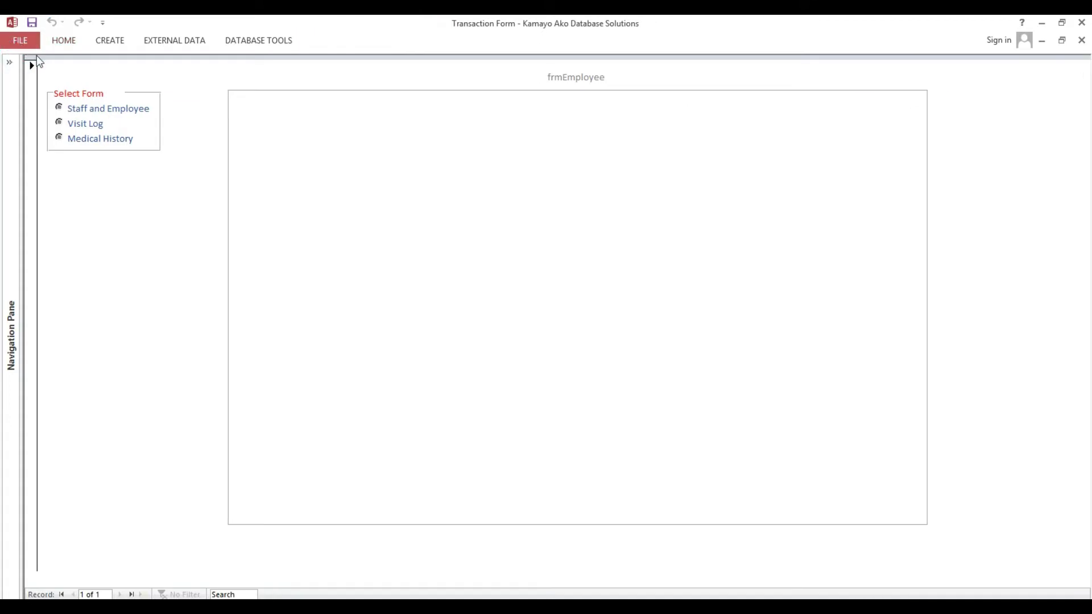
# Choose Staff and Employee in the running form, then switch Transaction Form back to Design View
pyautogui.click(60, 108)
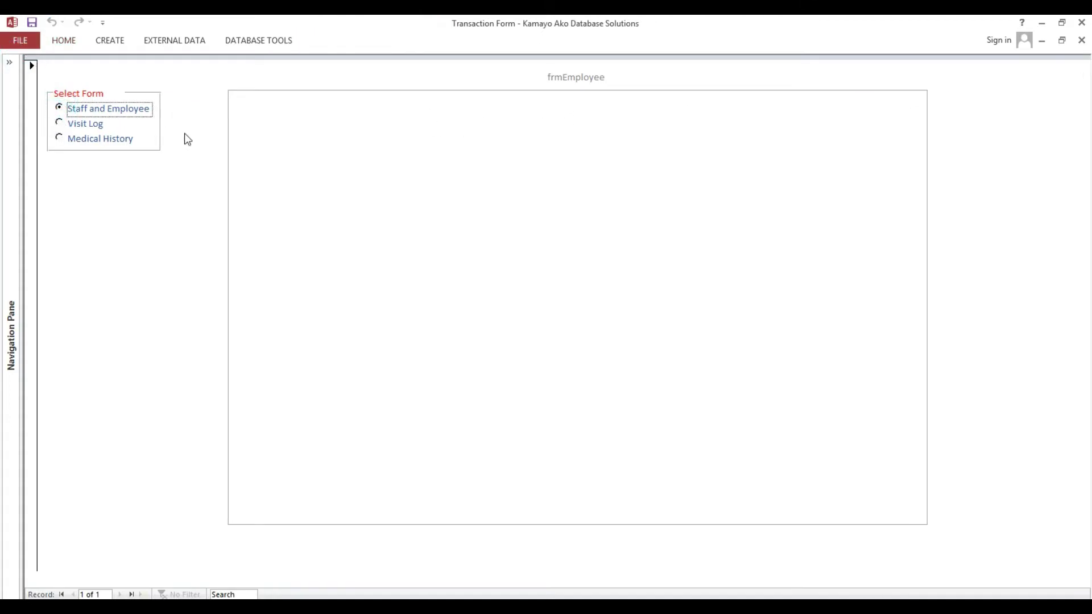
pyautogui.click(12, 73)
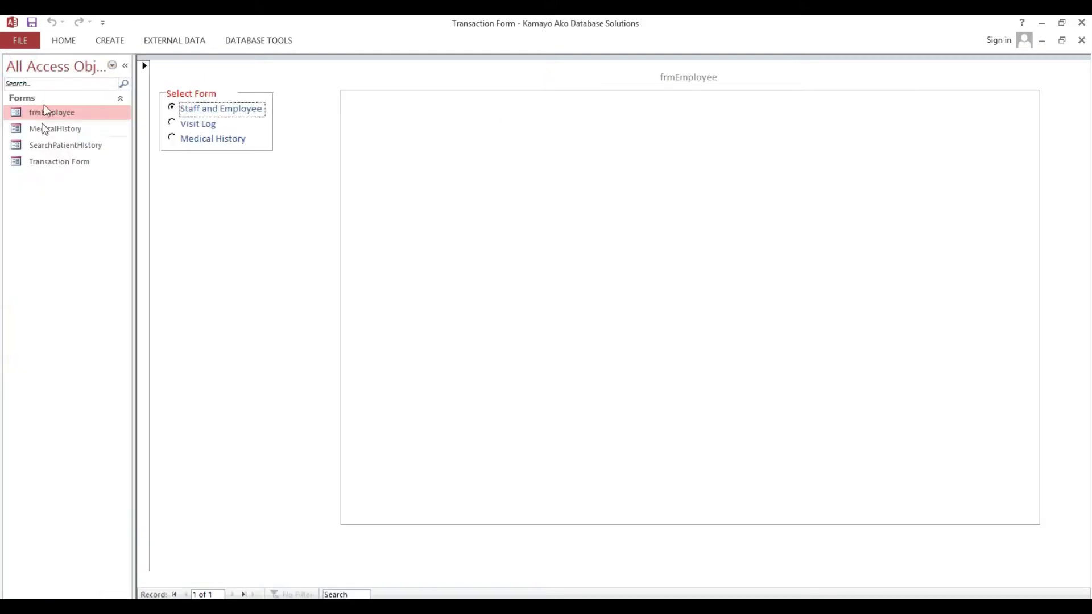
pyautogui.click(124, 65)
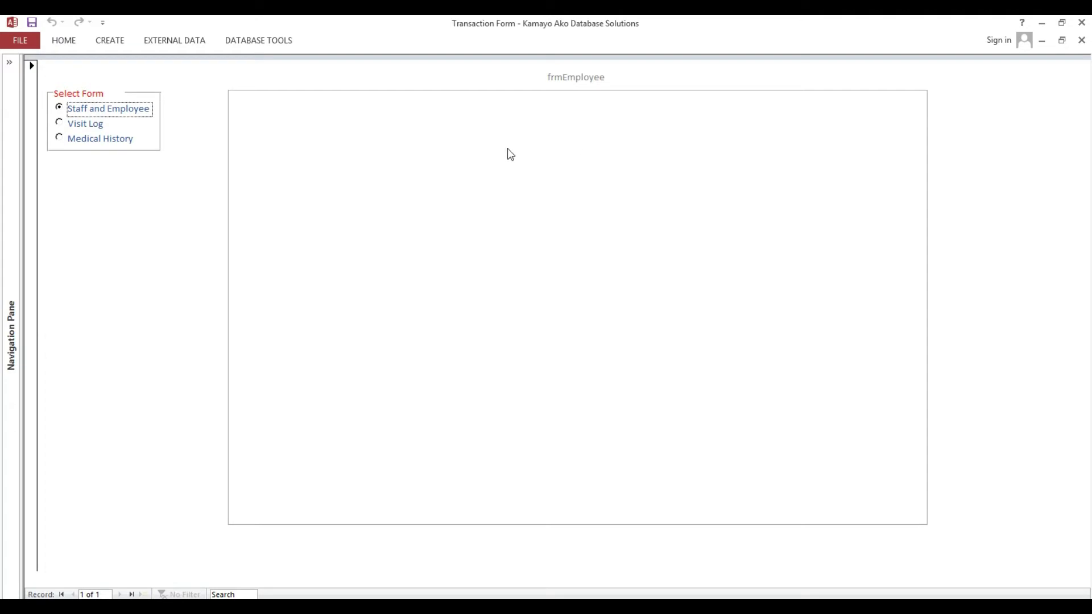
pyautogui.rightClick(193, 167)
pyautogui.click(219, 211)
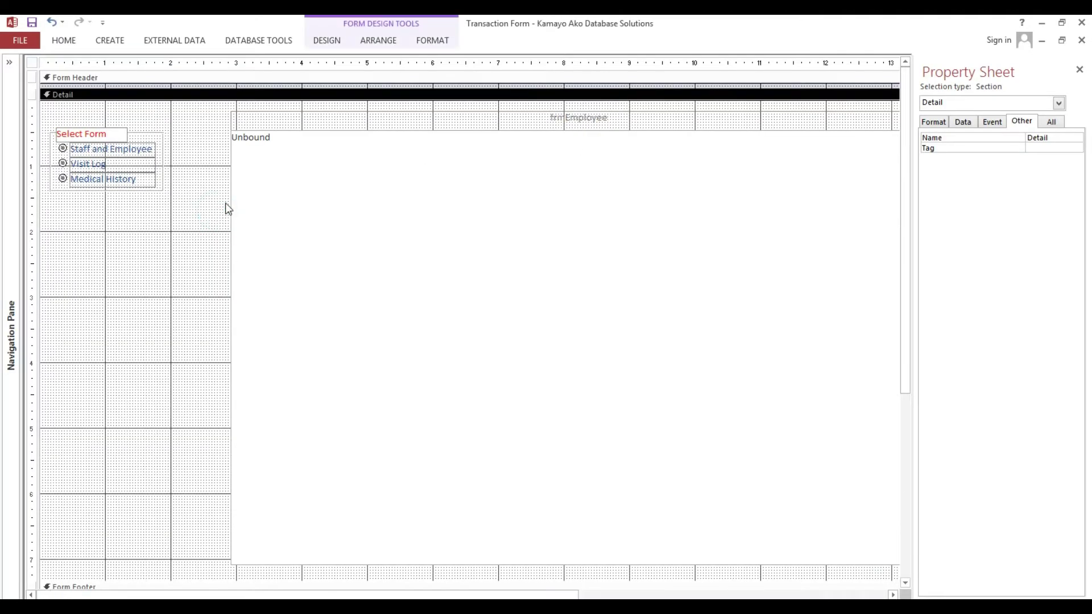
# Move the subform and its frmEmployee label further left
pyautogui.click(216, 202)
pyautogui.moveTo(207, 117)
pyautogui.mouseDown()
pyautogui.moveTo(238, 329)
pyautogui.moveTo(198, 347)
pyautogui.mouseUp()
pyautogui.click(138, 261)
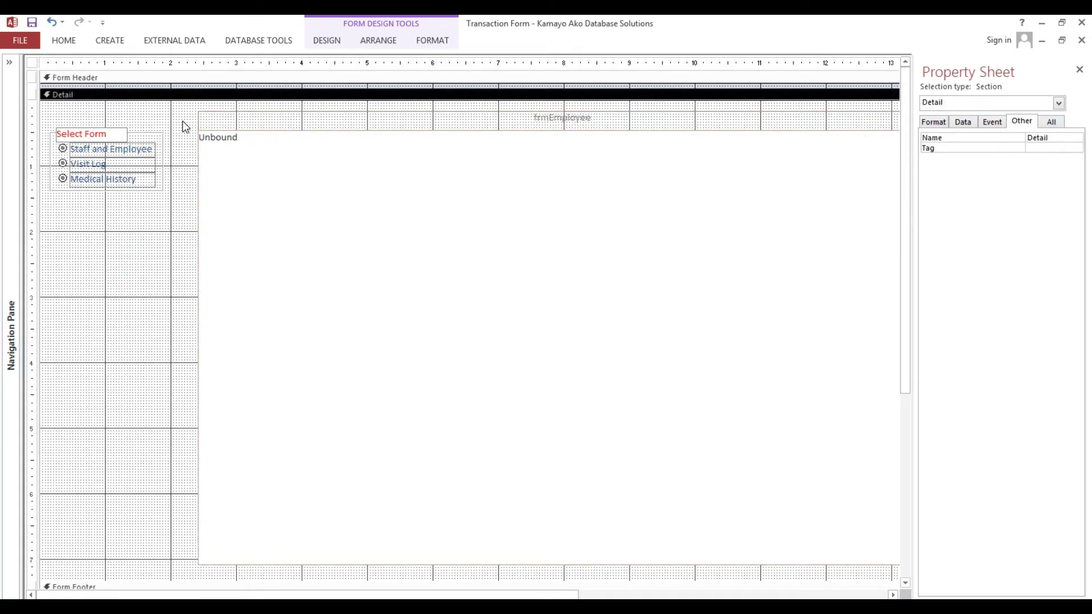
# Set the option group's After Update to [Event Procedure] and open its code stub
pyautogui.click(153, 136)
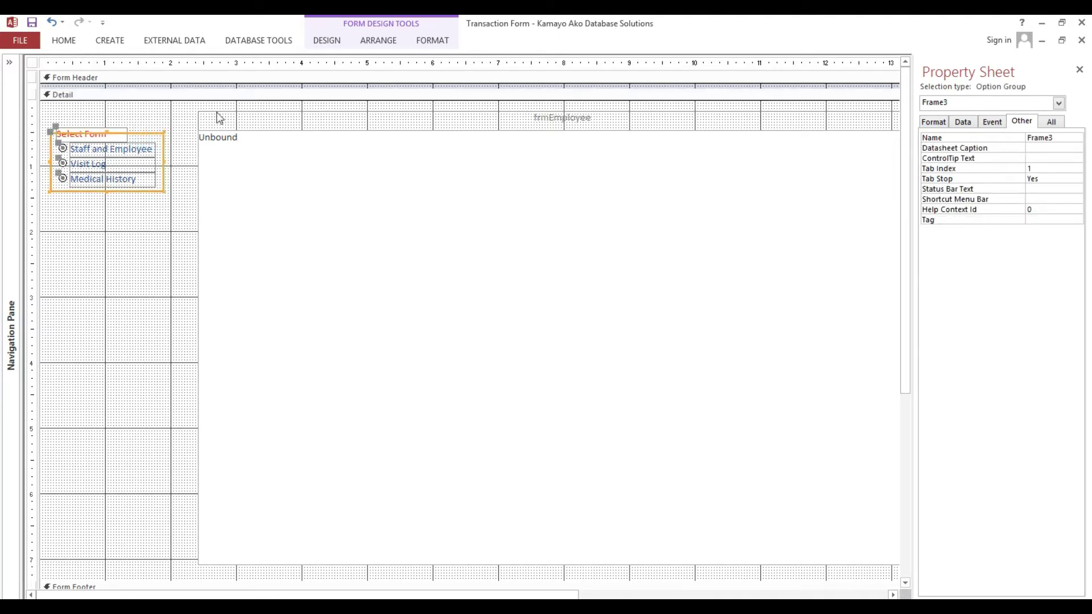
pyautogui.moveTo(916, 127); pyautogui.dragTo(787, 124)
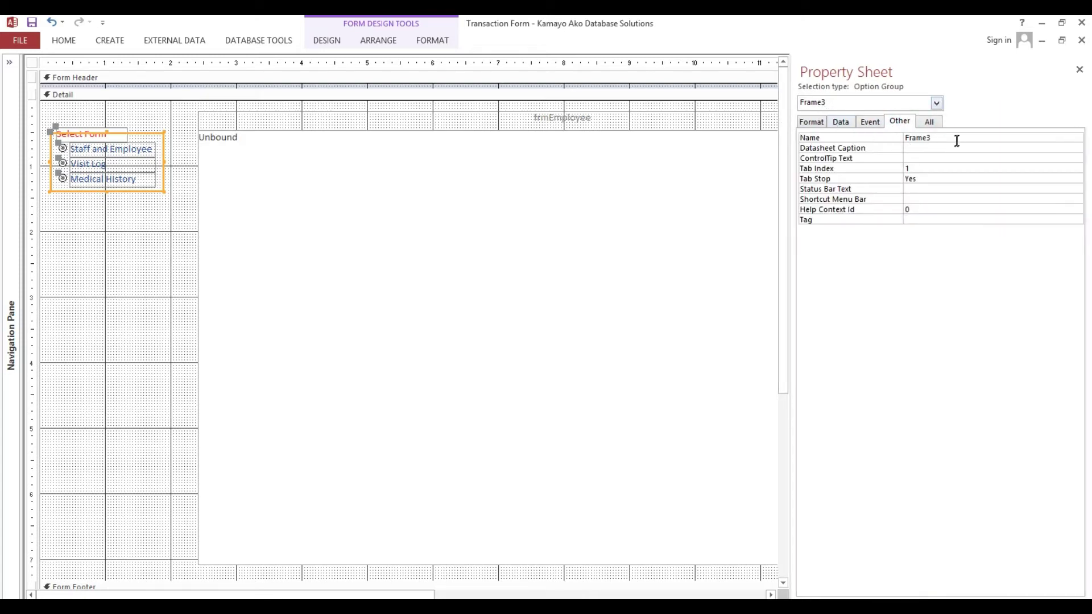
pyautogui.click(874, 122)
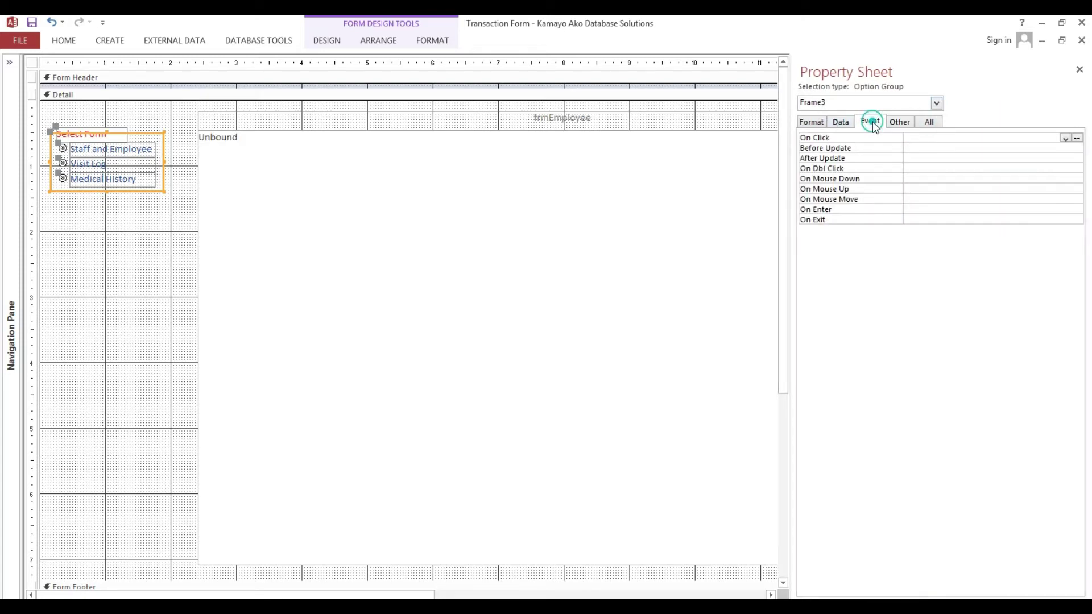
pyautogui.click(817, 159)
pyautogui.click(1065, 160)
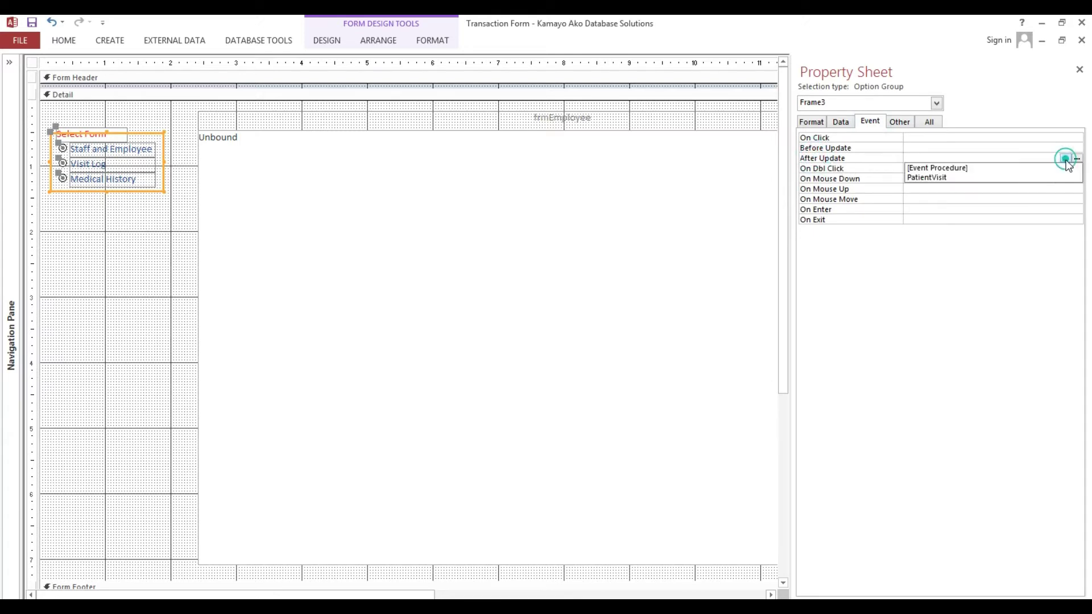
pyautogui.click(1047, 168)
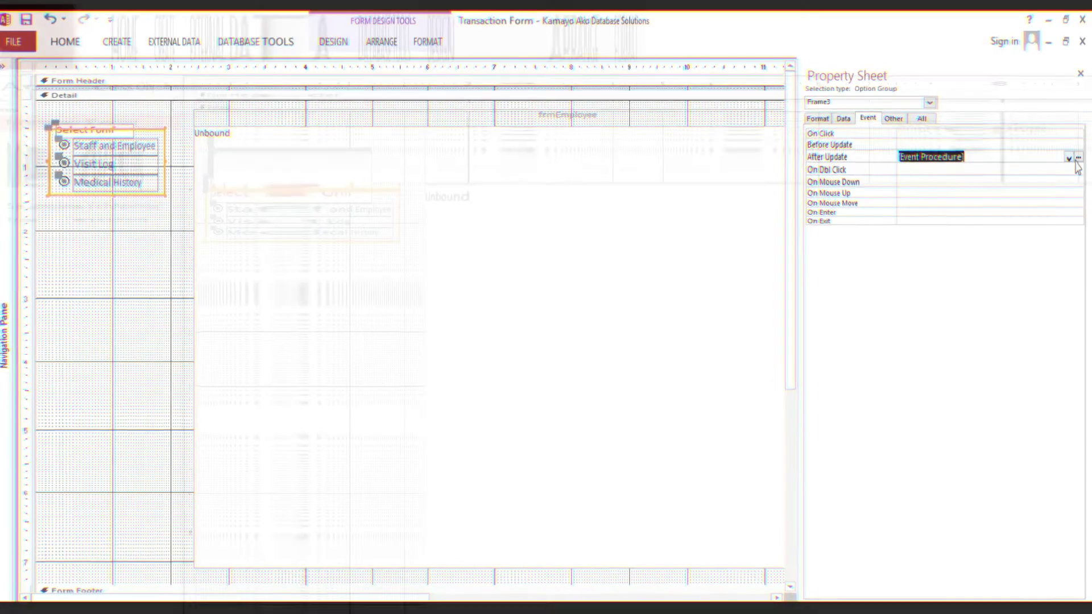
pyautogui.click(1078, 159)
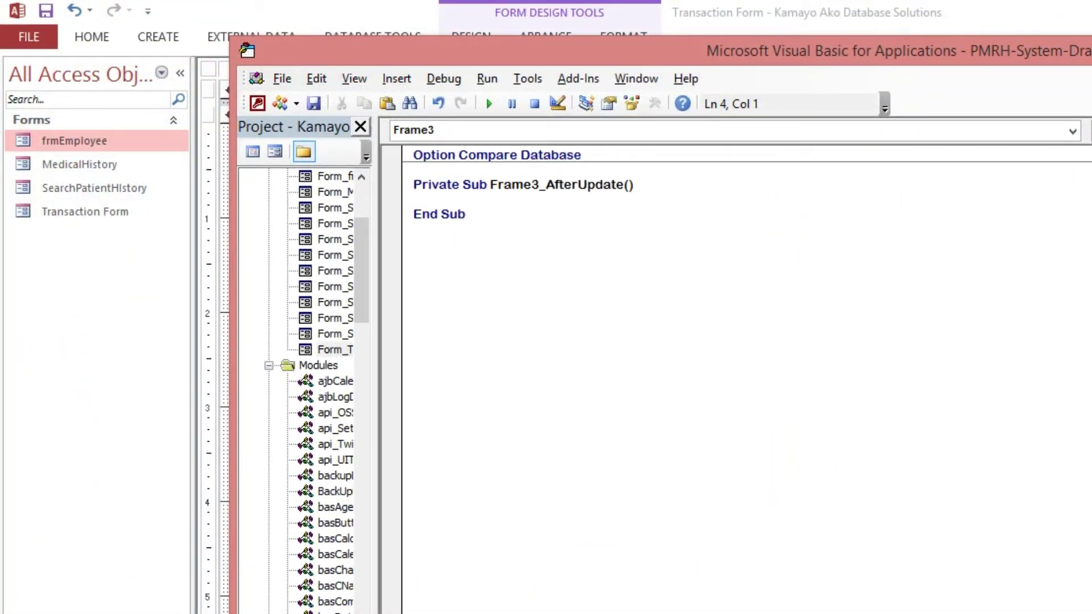
# Declare i and SubForm As SubForm at the top of Frame3_AfterUpdate
pyautogui.write('Dim ')
pyautogui.write('i')
pyautogui.write(', ')
pyautogui.write('Su')
pyautogui.write('bF')
pyautogui.write('orm as S')
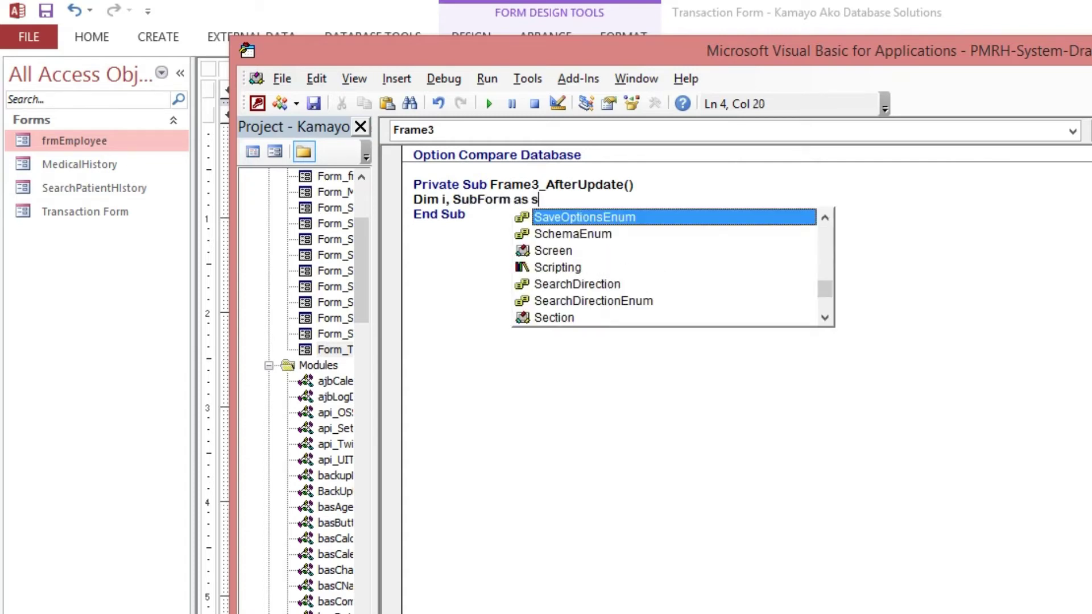
pyautogui.write('ub')
pyautogui.press('Tab')
pyautogui.press('Return')
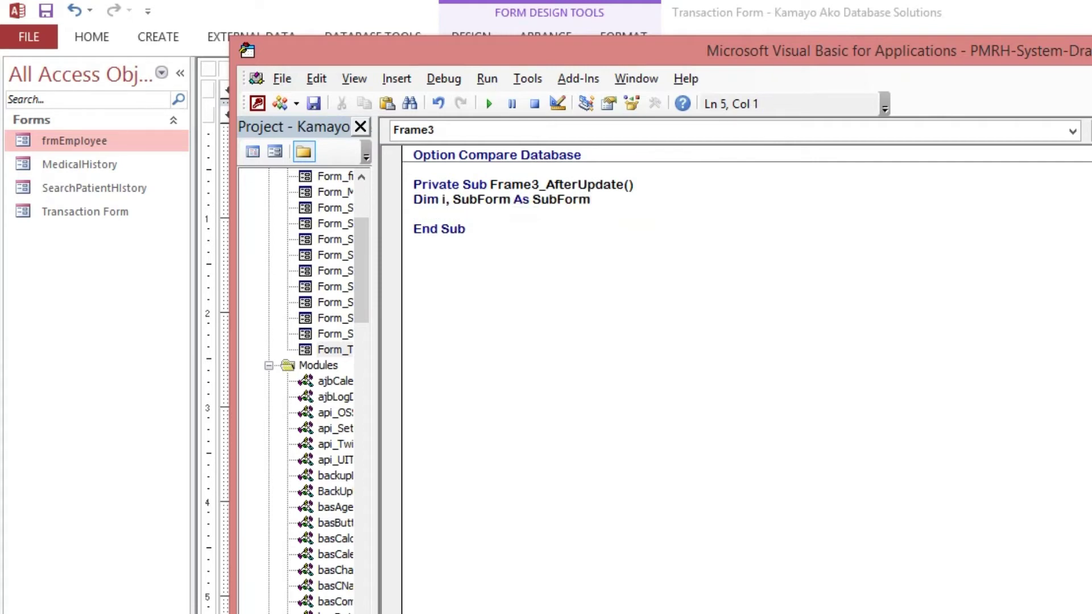
pyautogui.press('Return')
# Add Set SubForm = Me.SubForm and the line i = Me![Frame3]
pyautogui.write('S')
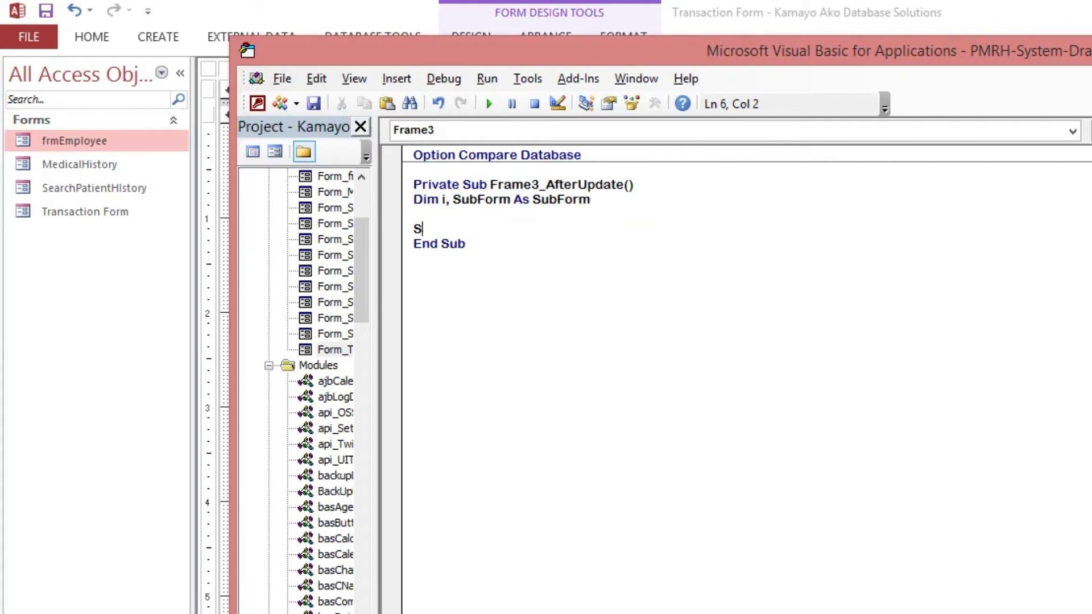
pyautogui.write('et Sub')
pyautogui.write('Form')
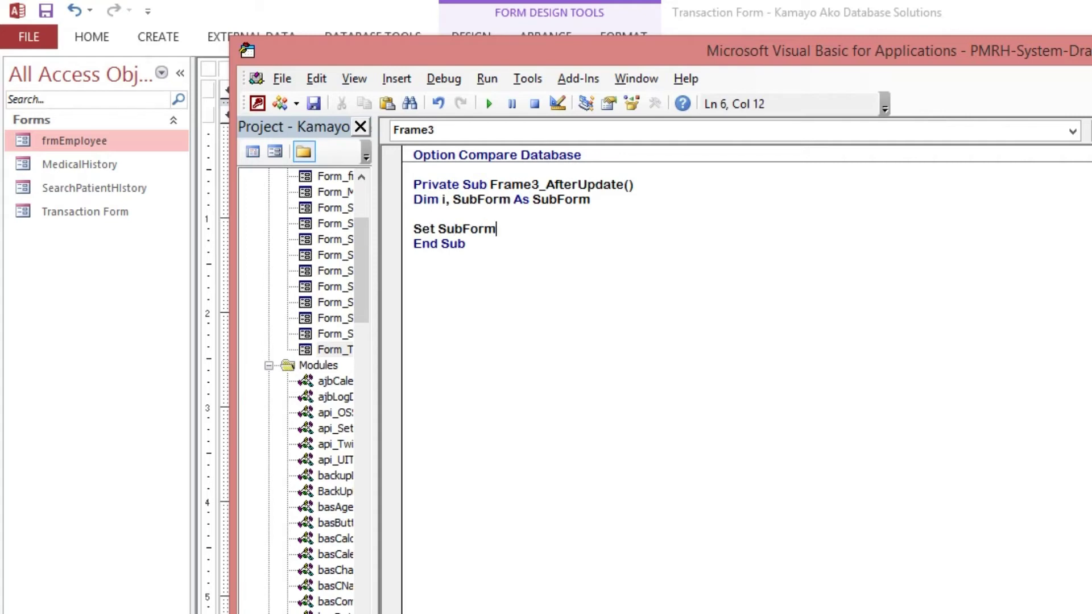
pyautogui.write(' = ')
pyautogui.write('Me.')
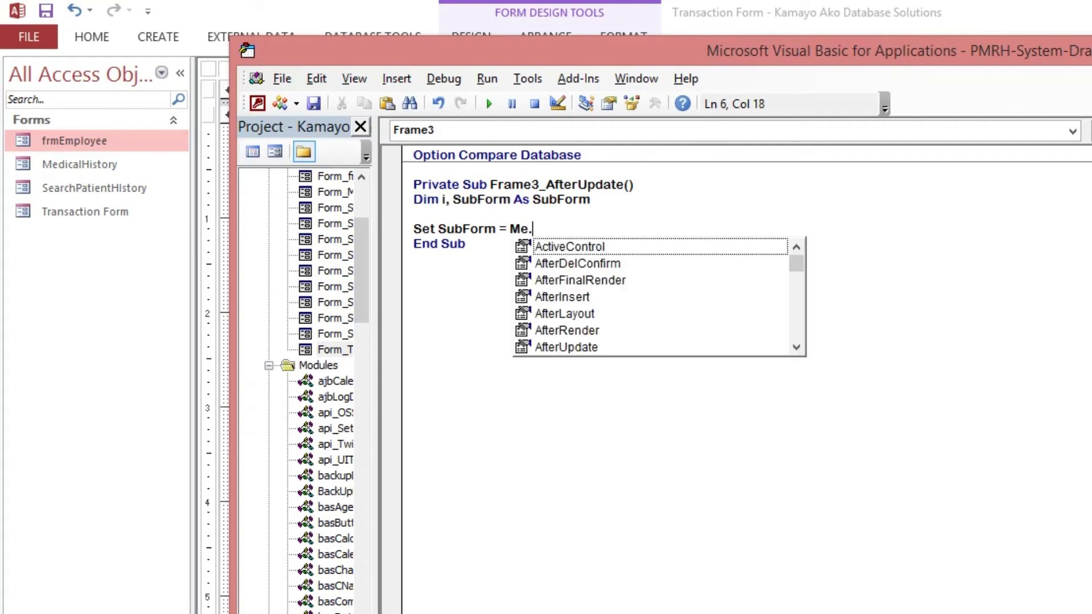
pyautogui.write('su')
pyautogui.press('Down')
pyautogui.press('Down')
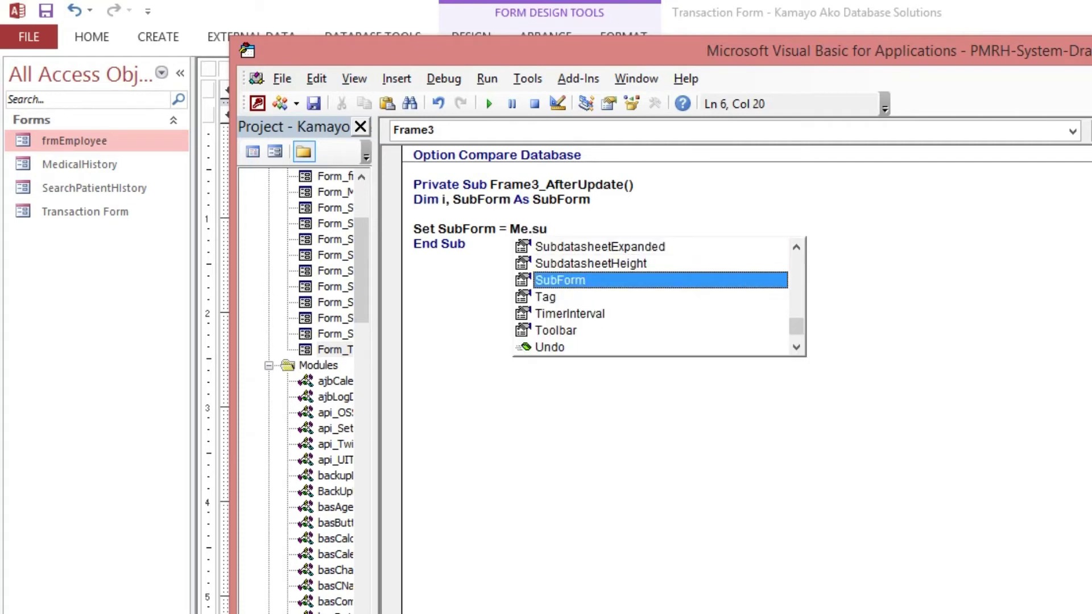
pyautogui.press('Tab')
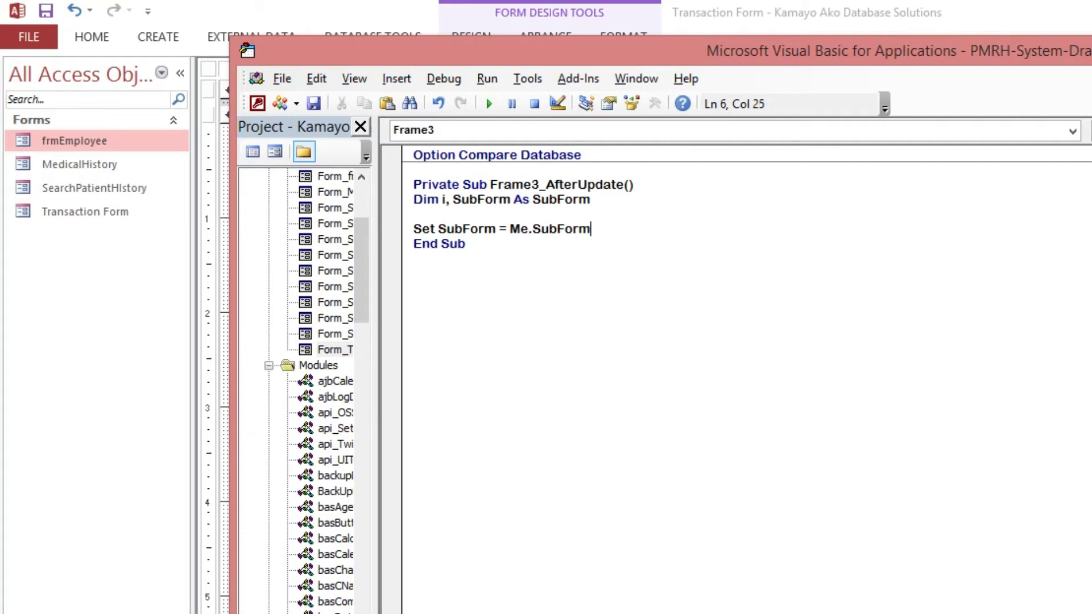
pyautogui.press('Return')
pyautogui.press('Return')
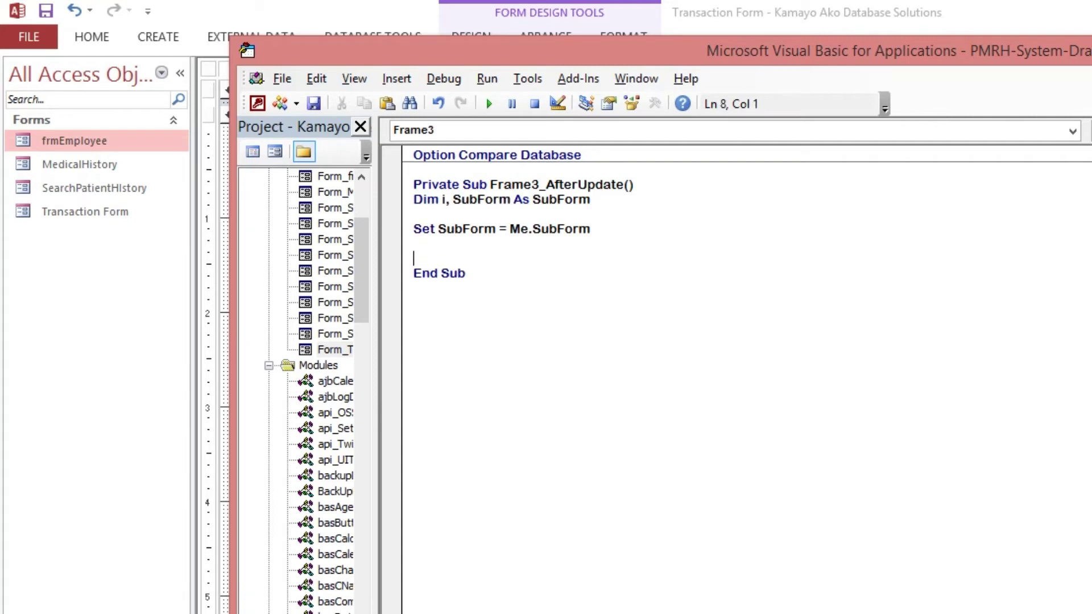
pyautogui.write('i')
pyautogui.write('=M')
pyautogui.write('e!')
pyautogui.write('[')
pyautogui.write('Frame')
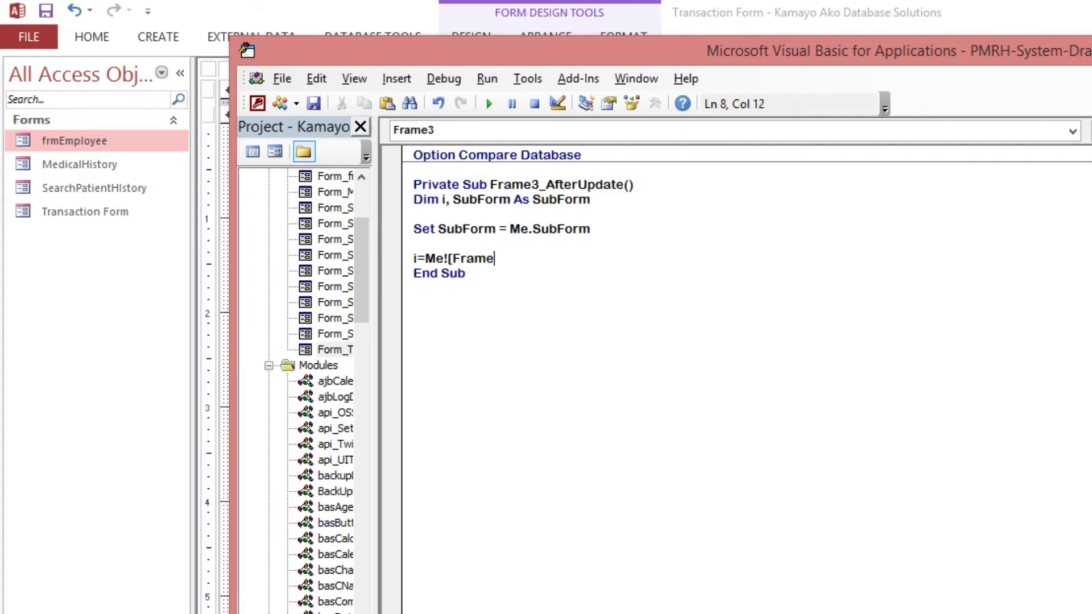
pyautogui.write('3')
pyautogui.write(']')
# Add a Select Case block closed by End Select
pyautogui.press('Return')
pyautogui.press('Return')
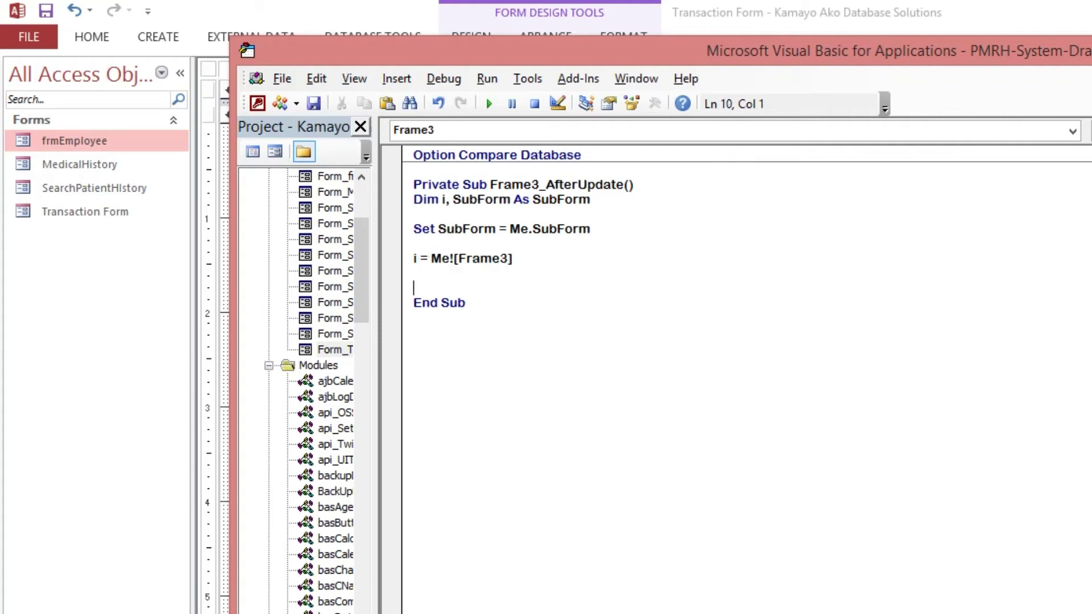
pyautogui.write('Select')
pyautogui.write(' Case ')
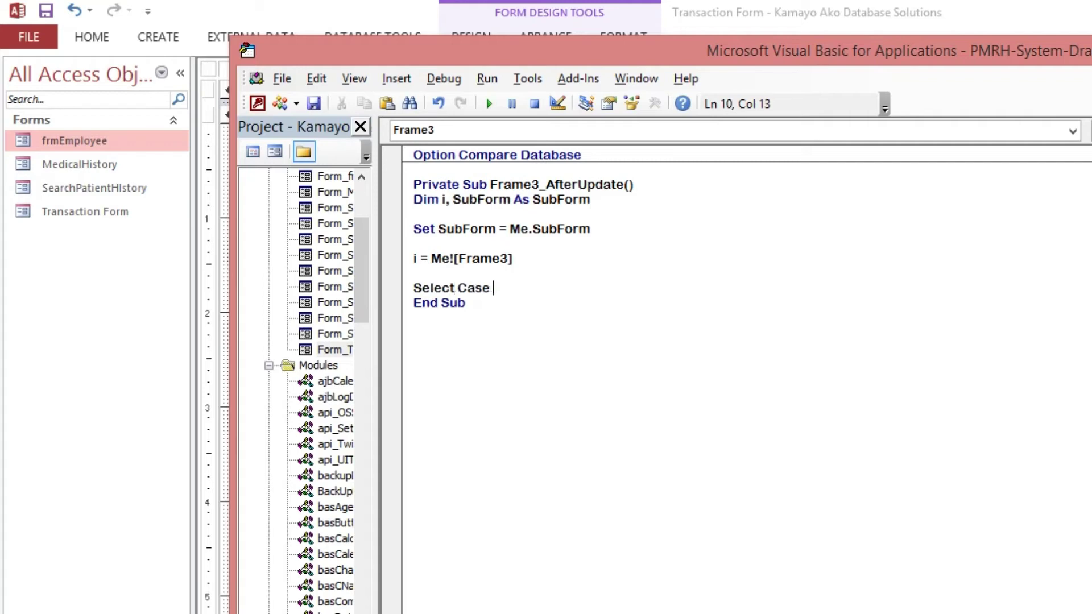
pyautogui.write('1')
pyautogui.press('Return')
pyautogui.press('Return')
pyautogui.press('Return')
pyautogui.press('Return')
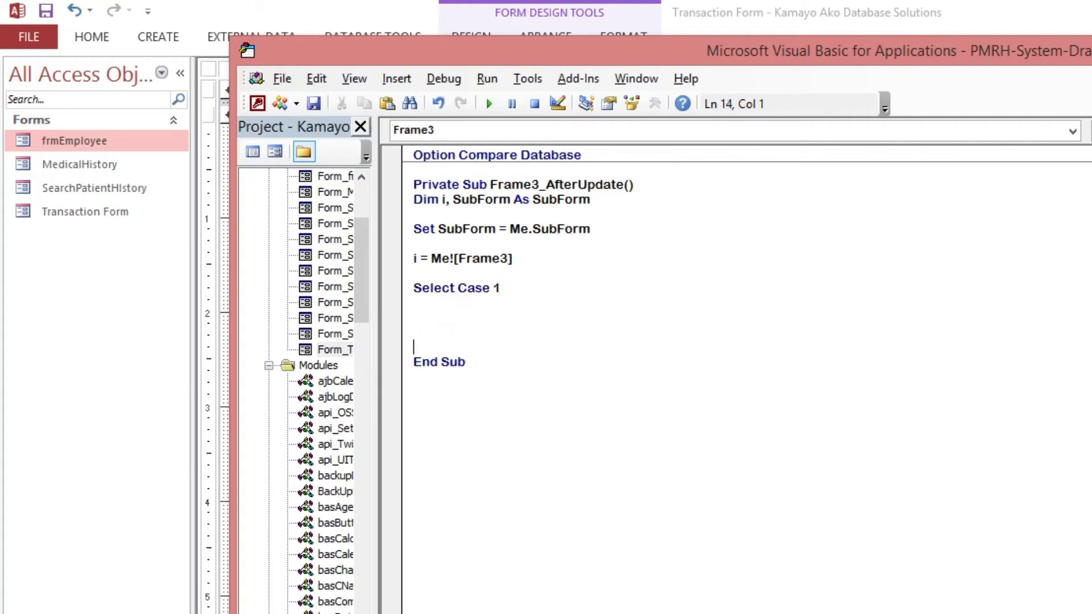
pyautogui.write('end Sele')
pyautogui.write('ct')
pyautogui.press('Up')
pyautogui.press('Up')
pyautogui.press('Up')
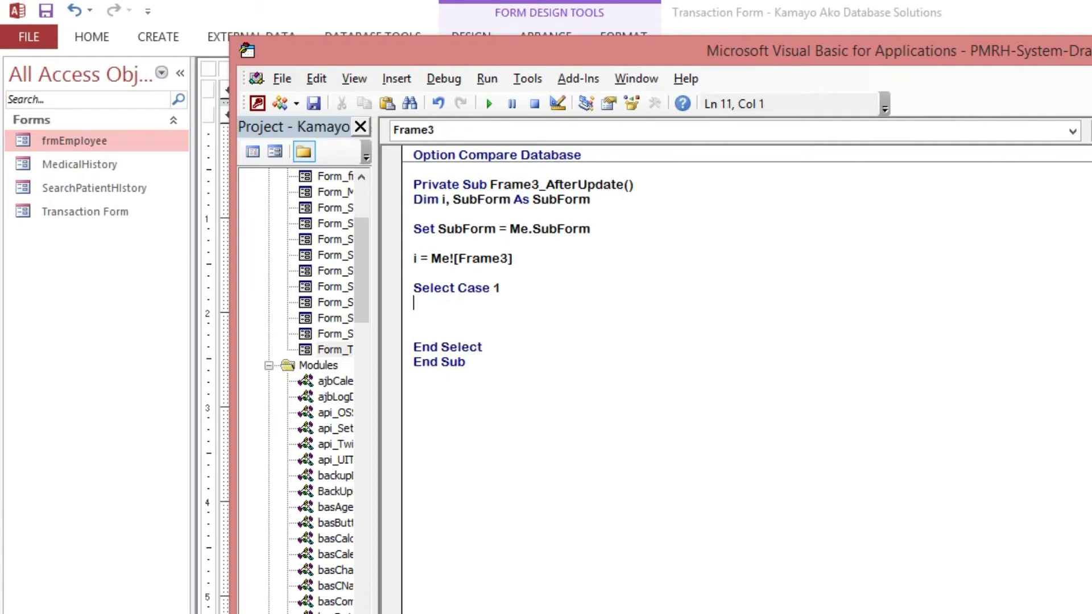
pyautogui.press('Tab')
pyautogui.press('Tab')
pyautogui.press('Return')
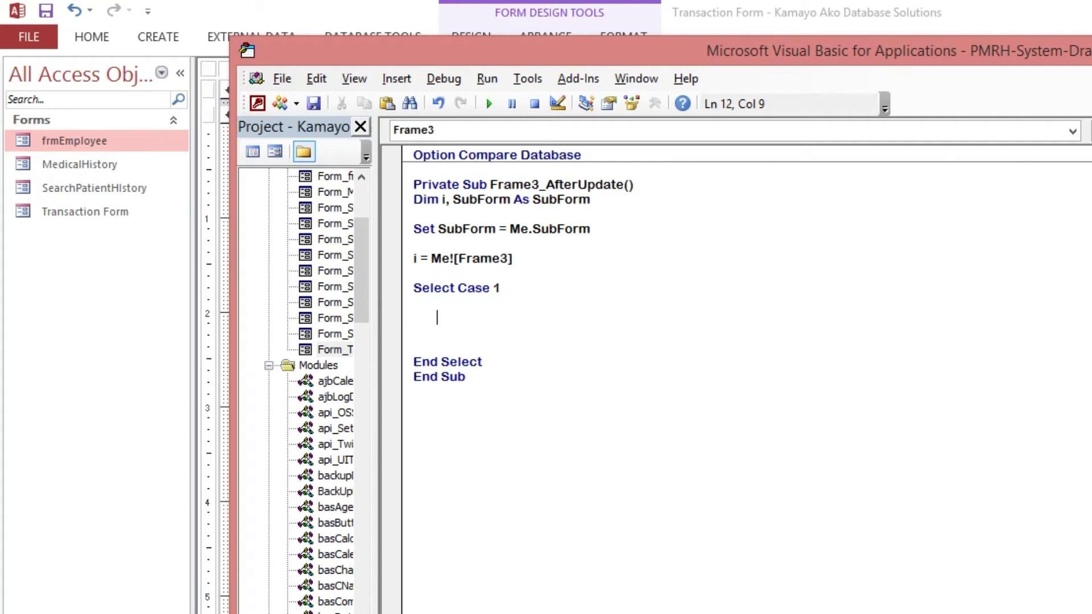
# Add a Case 1 branch, change the selector to Select Case i, and indent under it
pyautogui.write('Case')
pyautogui.write(' 1')
pyautogui.moveTo(492, 289); pyautogui.dragTo(502, 287)
pyautogui.write('i')
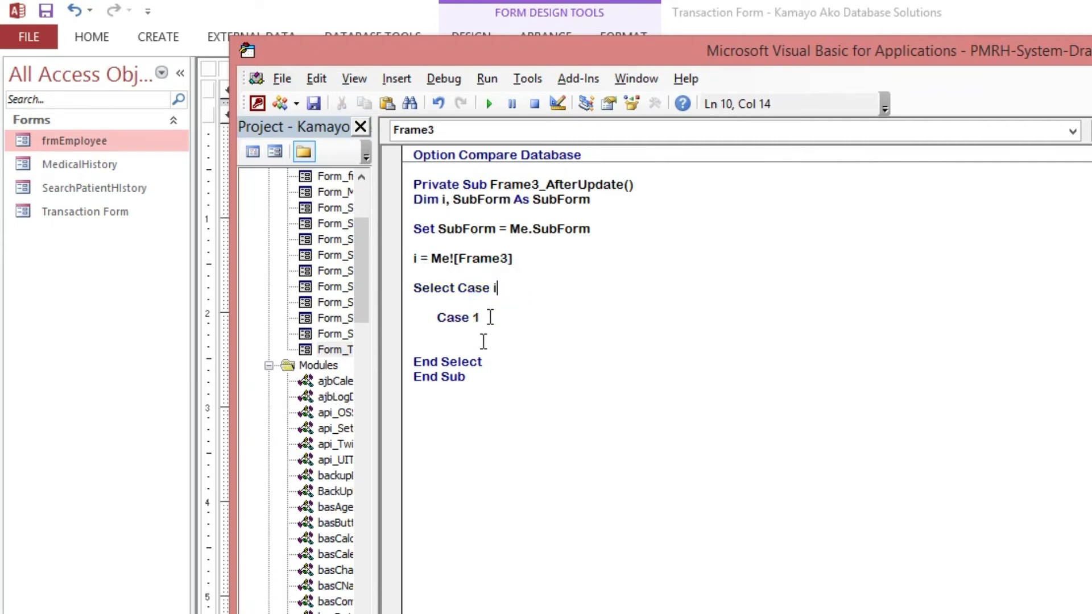
pyautogui.click(504, 314)
pyautogui.press('Return')
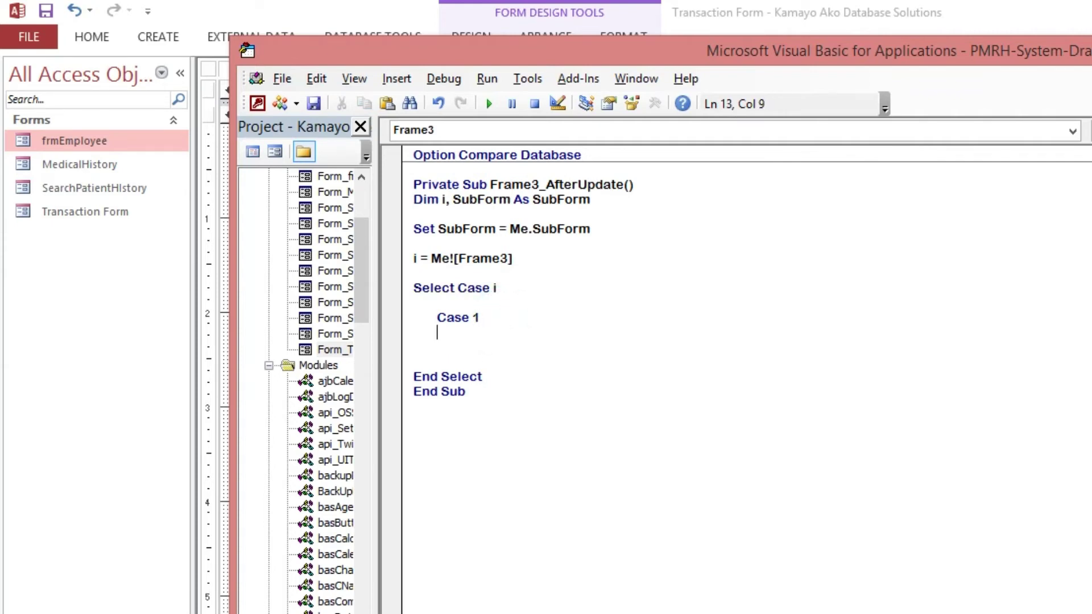
pyautogui.press('Return')
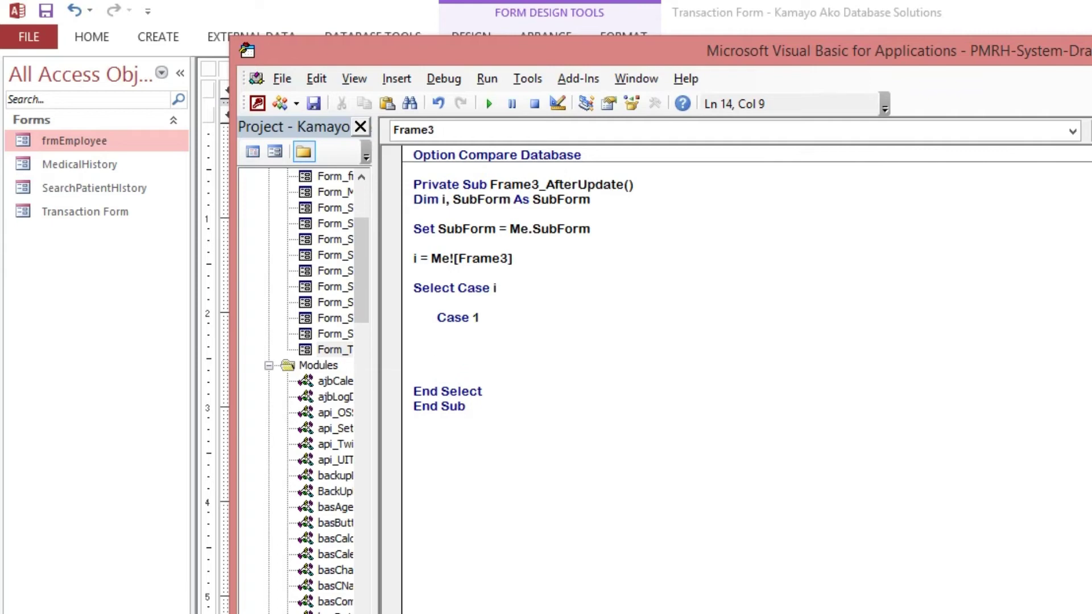
pyautogui.press('Tab')
pyautogui.press('Tab')
# Under Case 1, set SubForm.SourceObject to "frmEmployee"
pyautogui.write('Sub')
pyautogui.write('Fo')
pyautogui.write('rm.ob')
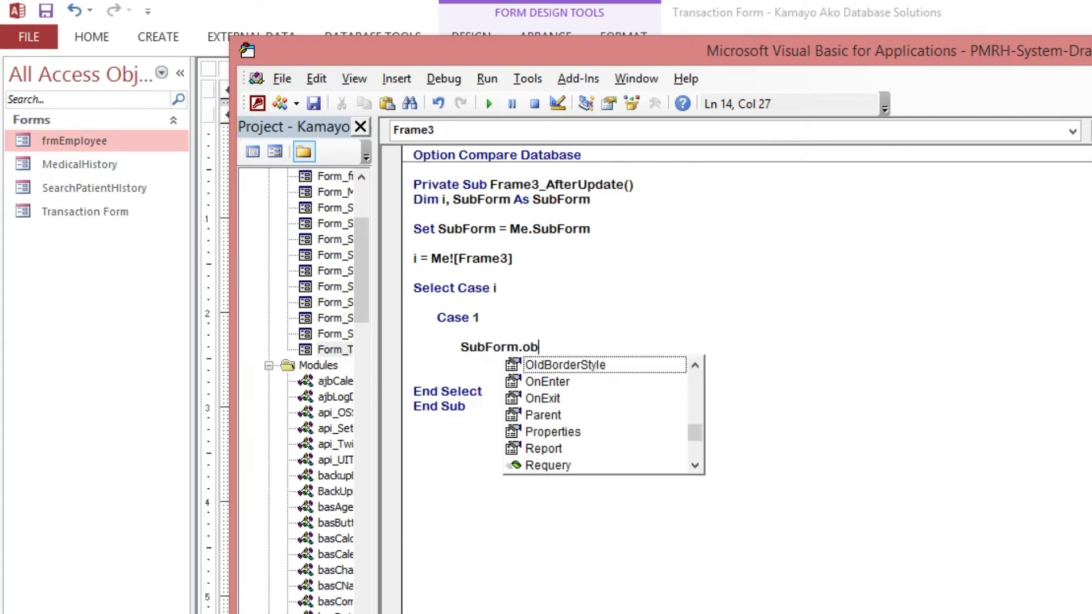
pyautogui.press('BackSpace')
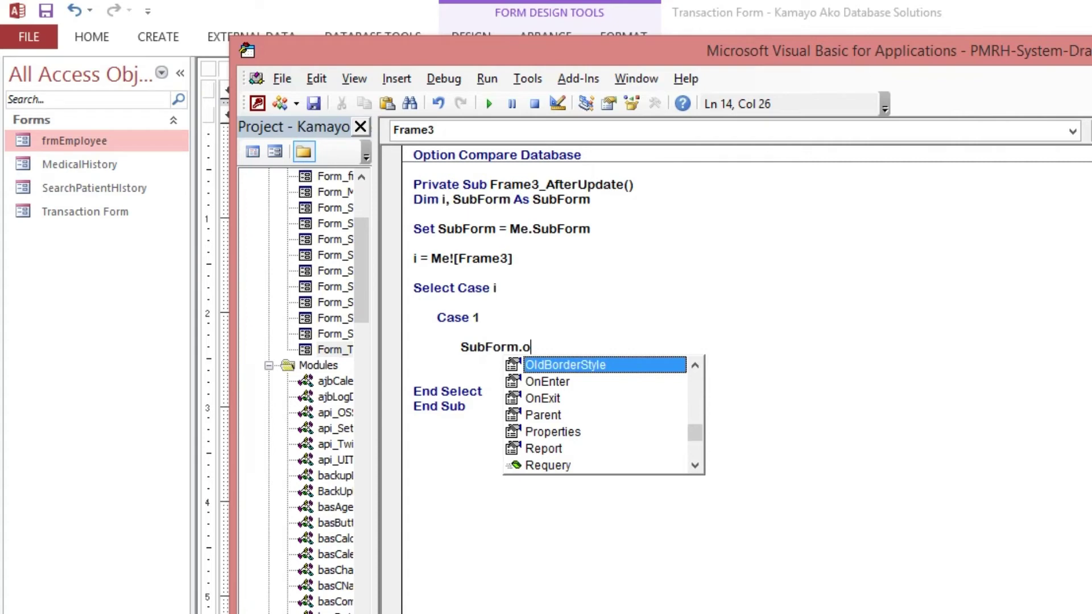
pyautogui.press('BackSpace')
pyautogui.press('BackSpace')
pyautogui.write('.so')
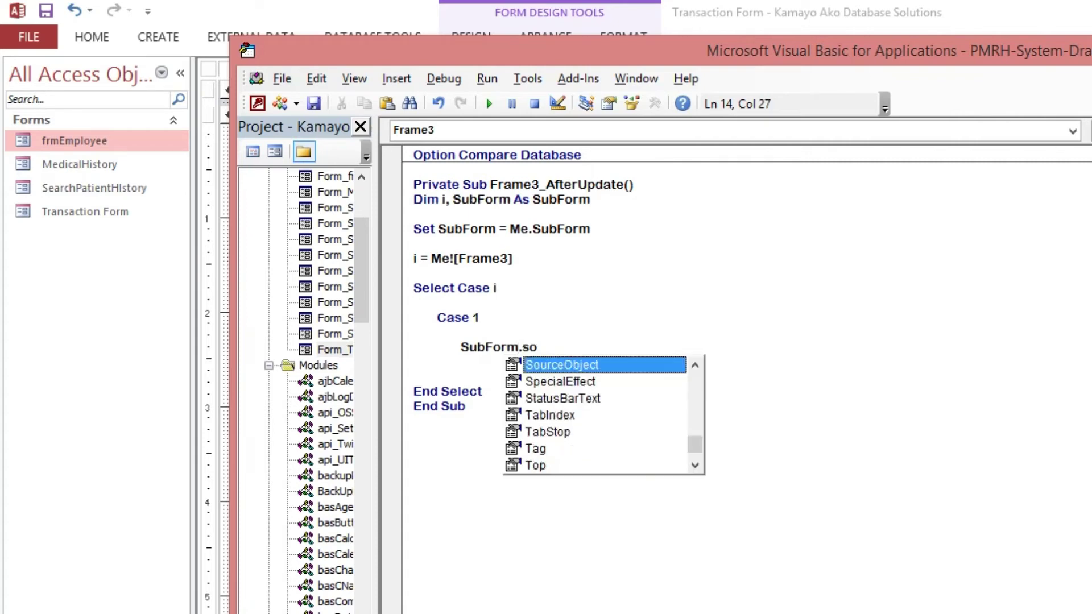
pyautogui.press('Tab')
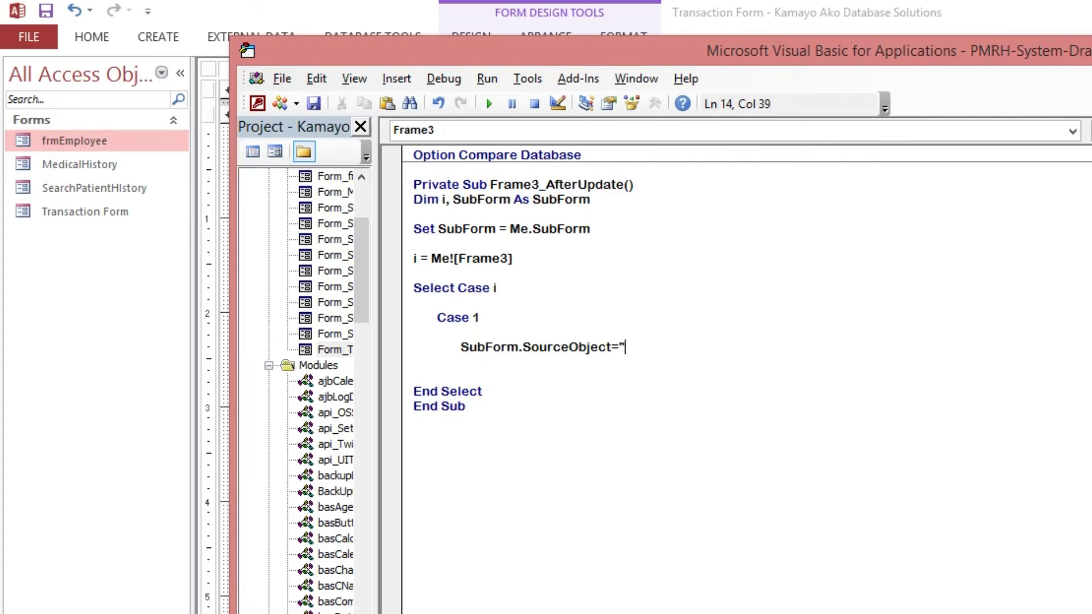
pyautogui.write('fr')
pyautogui.write('mEmplo')
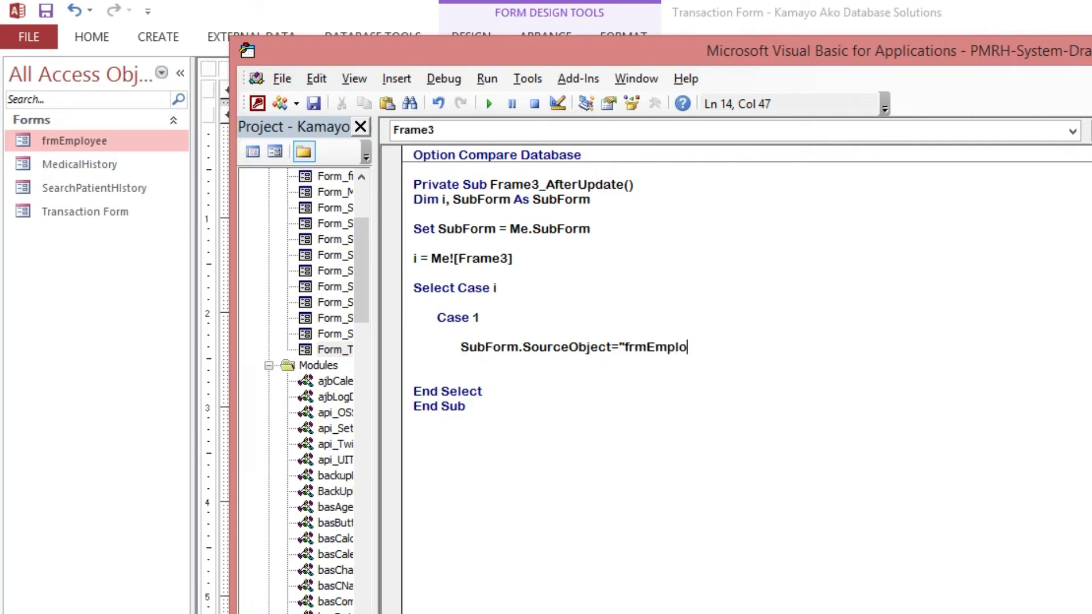
pyautogui.write('yee')
pyautogui.press('Return')
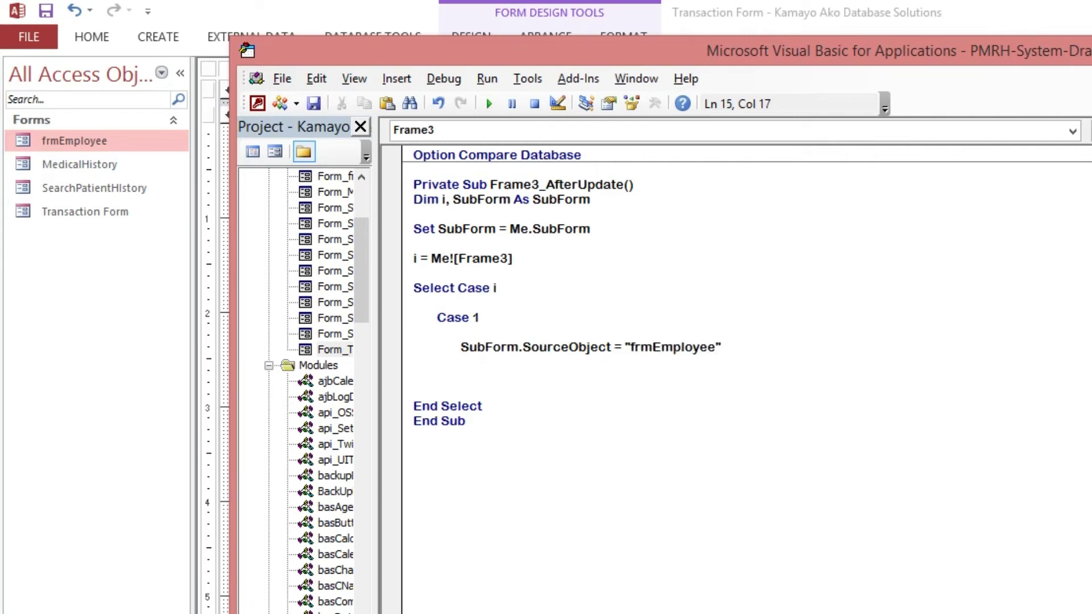
# Set Me.lblHeader.Caption to "frmEmployee" on the next line
pyautogui.write('Me')
pyautogui.write('.lbl')
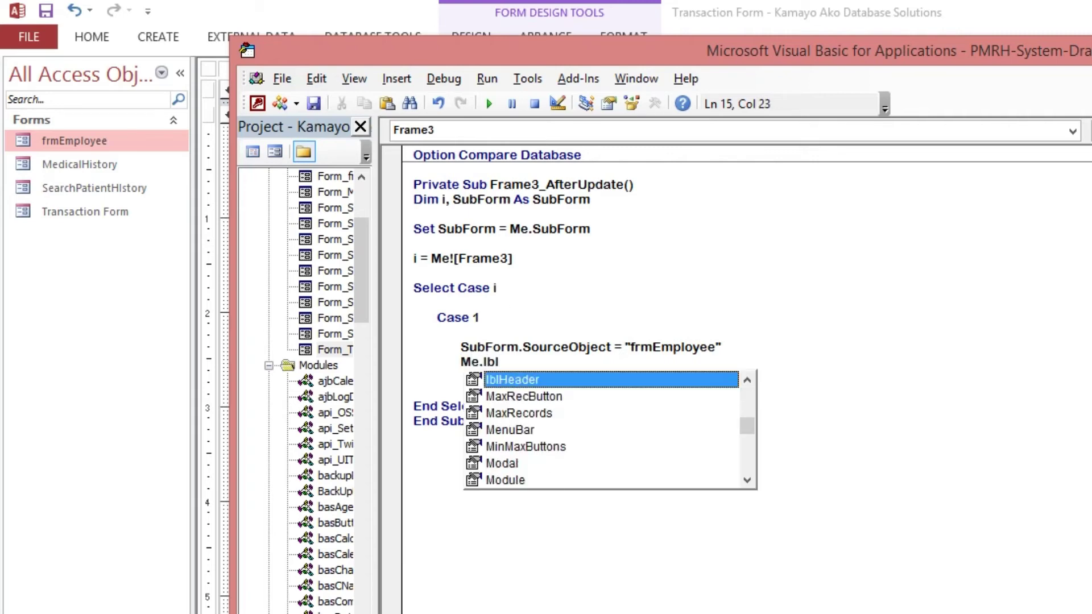
pyautogui.press('Tab')
pyautogui.write('.')
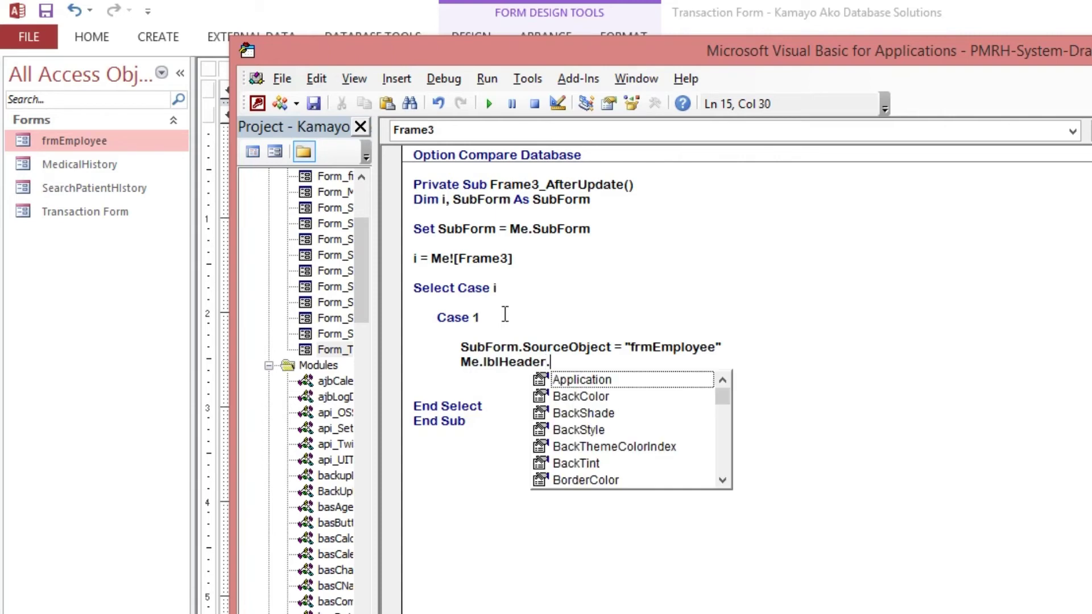
pyautogui.write('cap')
pyautogui.press('Tab')
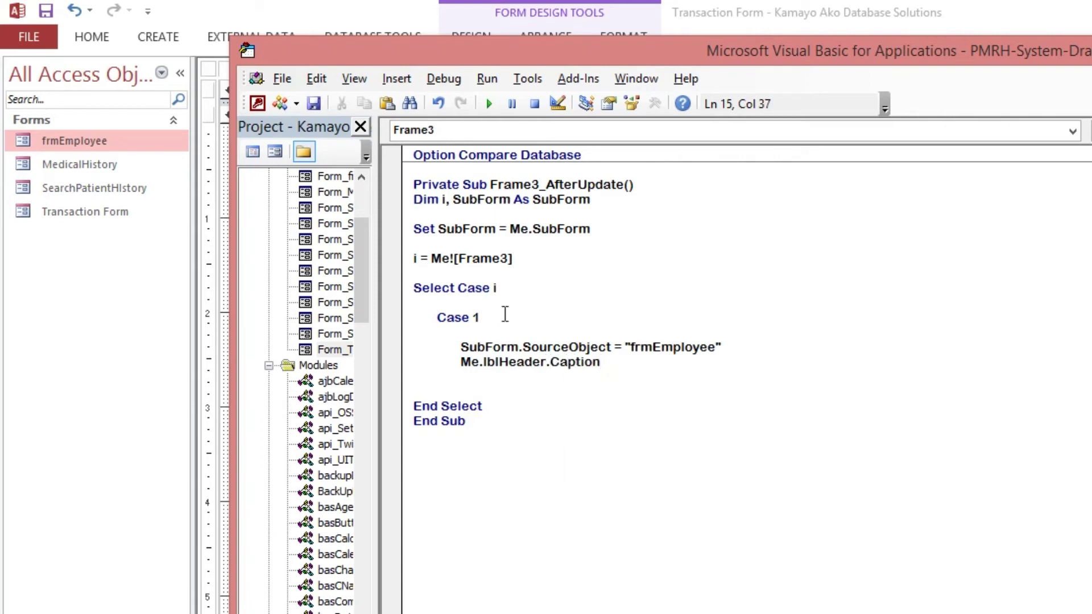
pyautogui.write('="')
pyautogui.write('frm')
pyautogui.write('Employee')
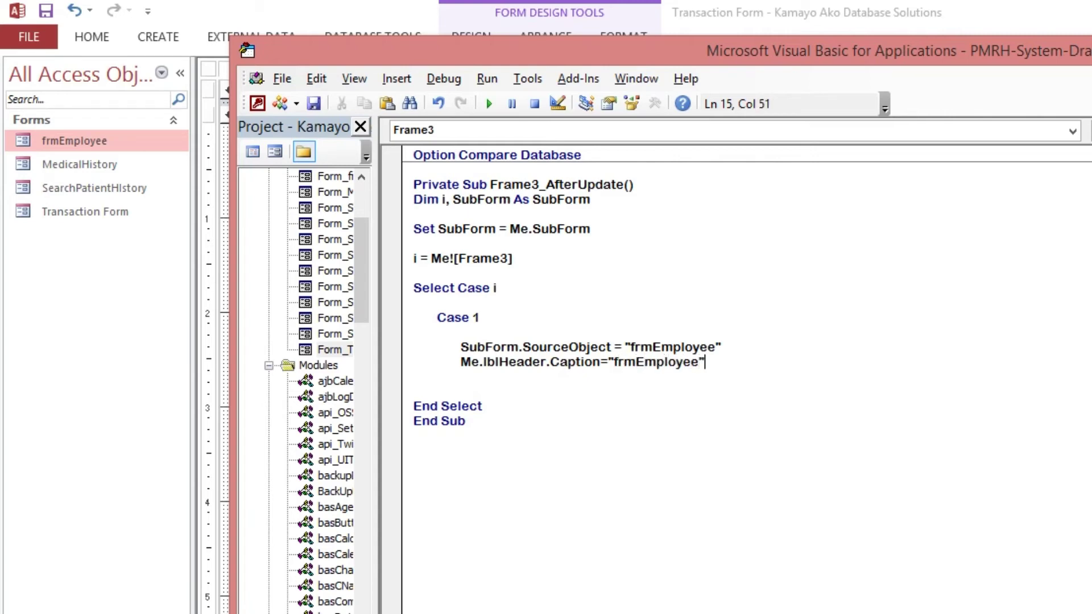
pyautogui.press('Return')
pyautogui.press('Return')
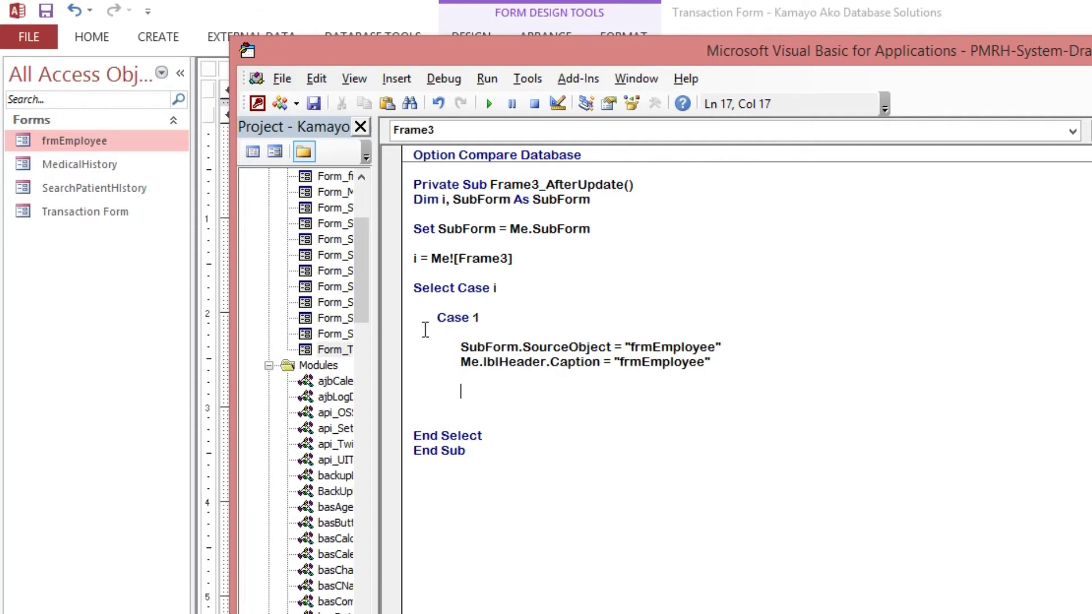
# Paste two copies of the Case 1 block below it, separated by blank lines
pyautogui.moveTo(436, 317); pyautogui.dragTo(757, 375)
pyautogui.hotkey('ctrl', 'c')
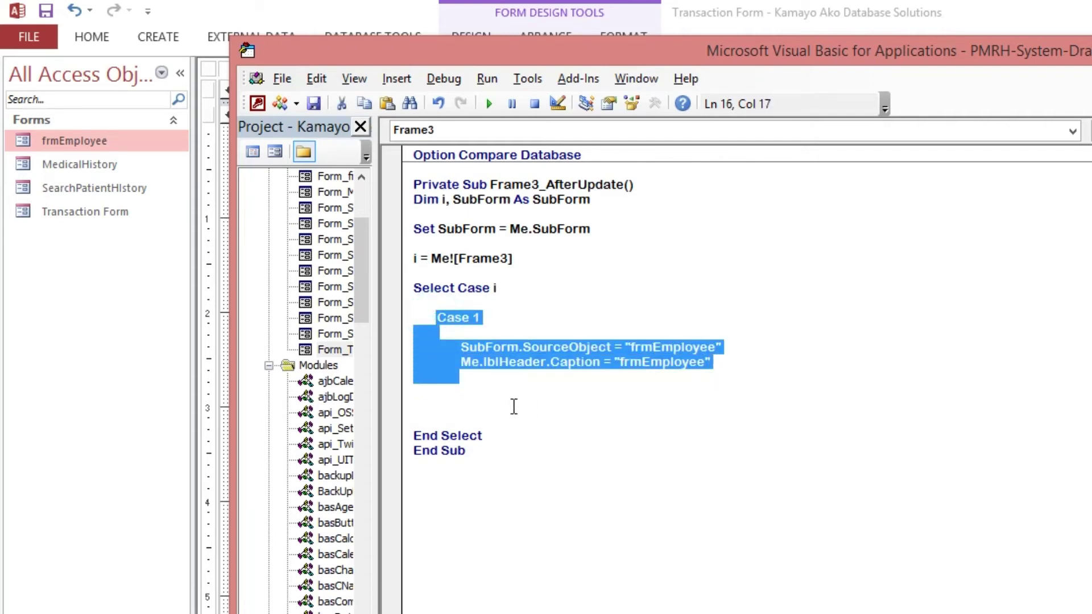
pyautogui.click(451, 397)
pyautogui.click(451, 389)
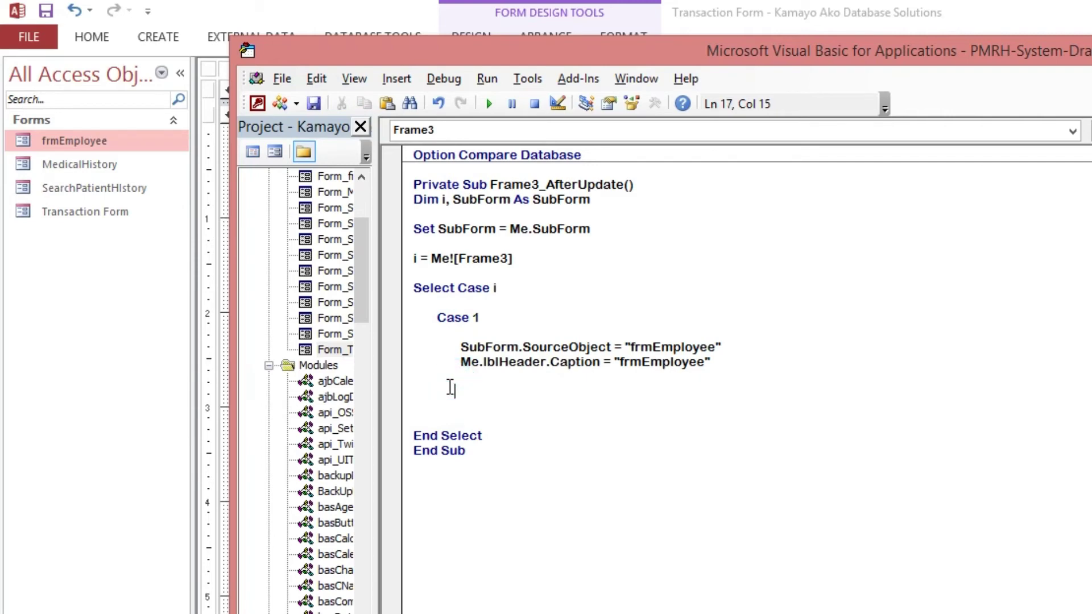
pyautogui.click(432, 381)
pyautogui.hotkey('ctrl', 'v')
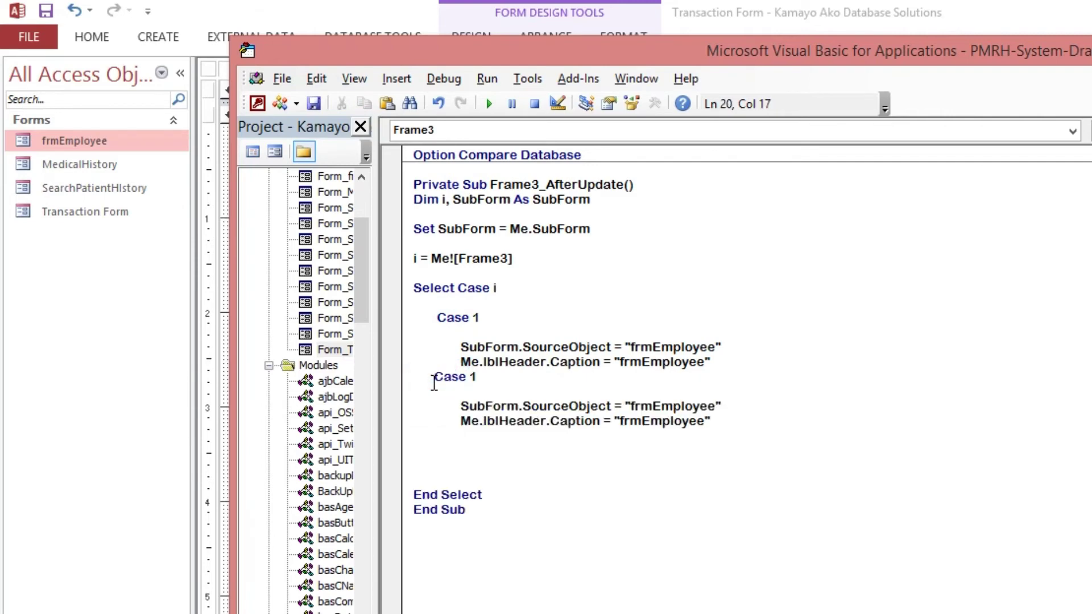
pyautogui.press('Return')
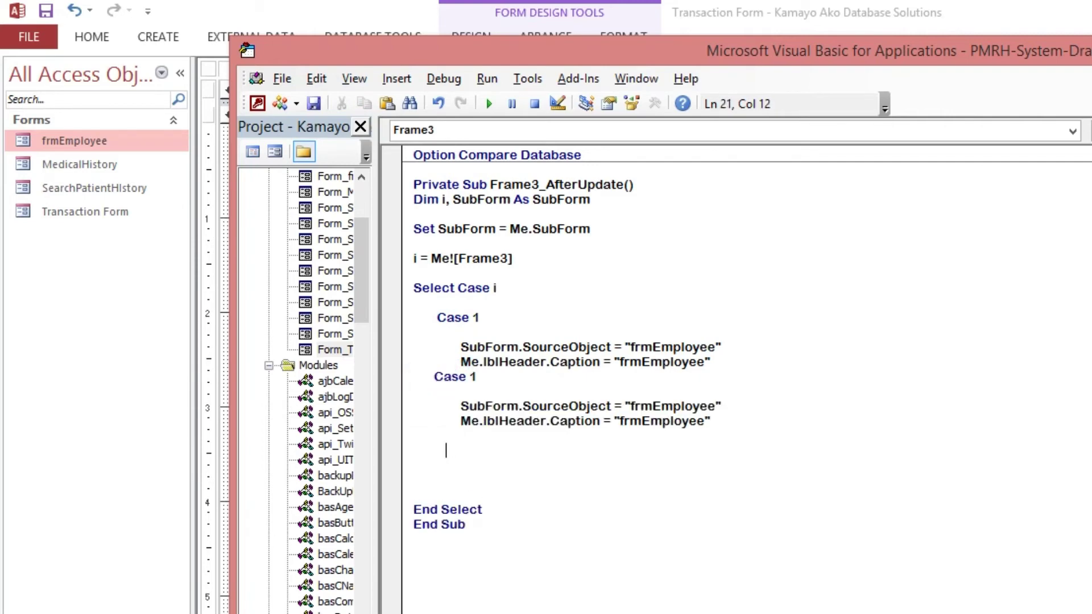
pyautogui.hotkey('ctrl', 'v')
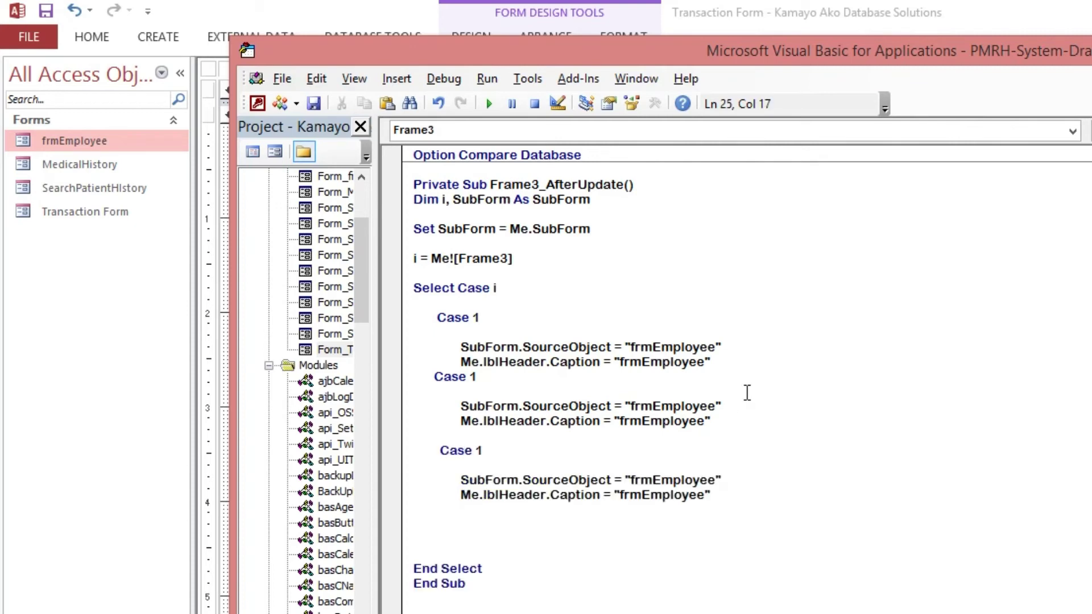
pyautogui.click(760, 360)
pyautogui.press('Return')
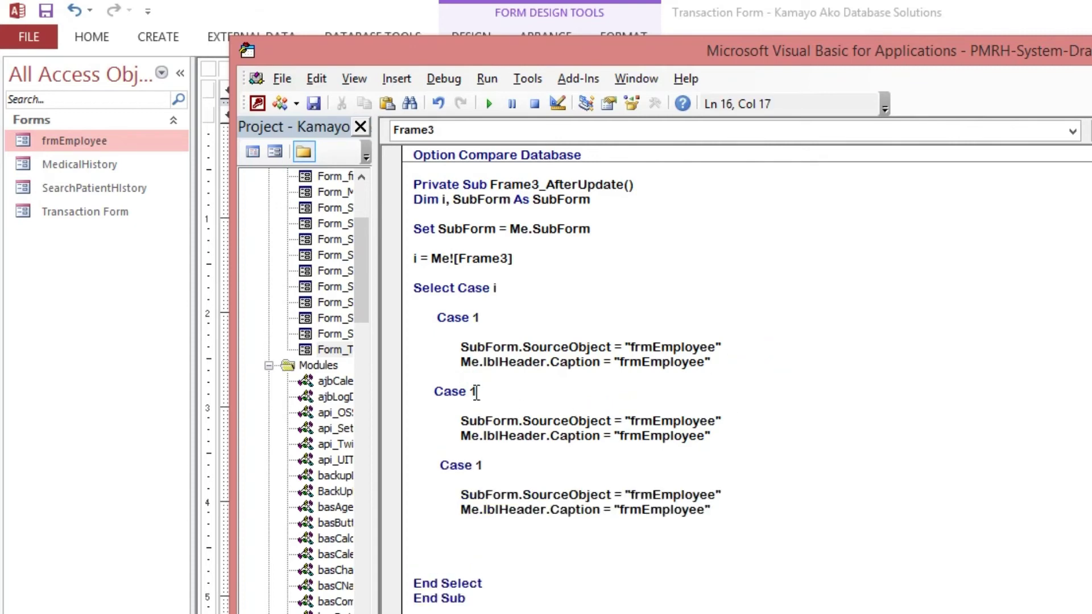
# Renumber the copied blocks to Case 2 and Case 3
pyautogui.click(474, 392)
pyautogui.doubleClick(473, 391)
pyautogui.write('2')
pyautogui.click(480, 465)
pyautogui.doubleClick(480, 465)
pyautogui.write('3')
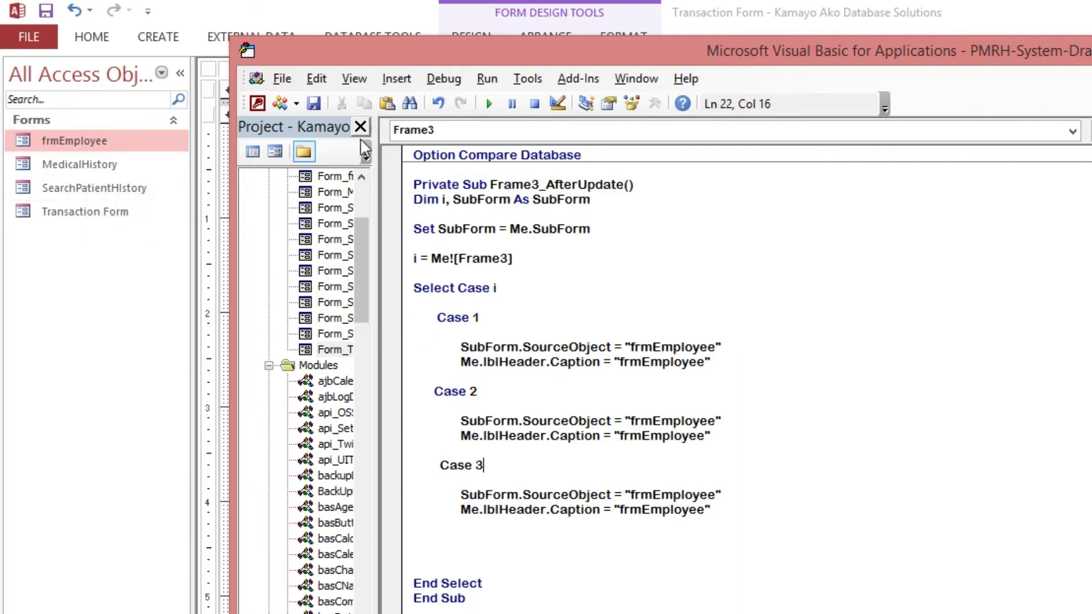
# Move the code window aside and select the SearchPatientHIstory form name in the navigation pane
pyautogui.moveTo(341, 53)
pyautogui.mouseDown()
pyautogui.moveTo(443, 67)
pyautogui.moveTo(398, 60)
pyautogui.mouseUp()
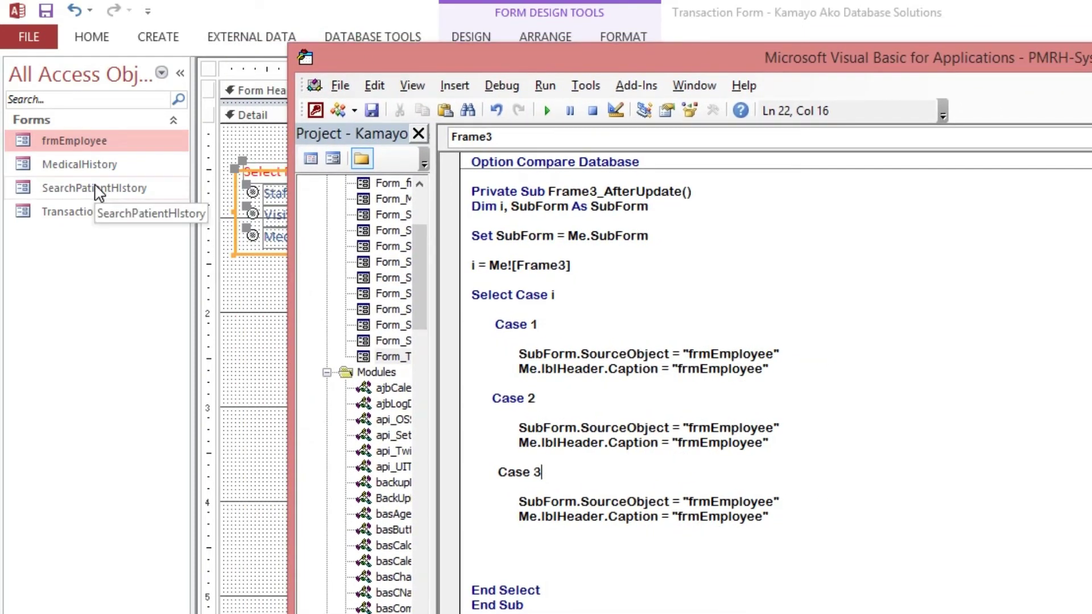
pyautogui.click(98, 192)
pyautogui.click(96, 188)
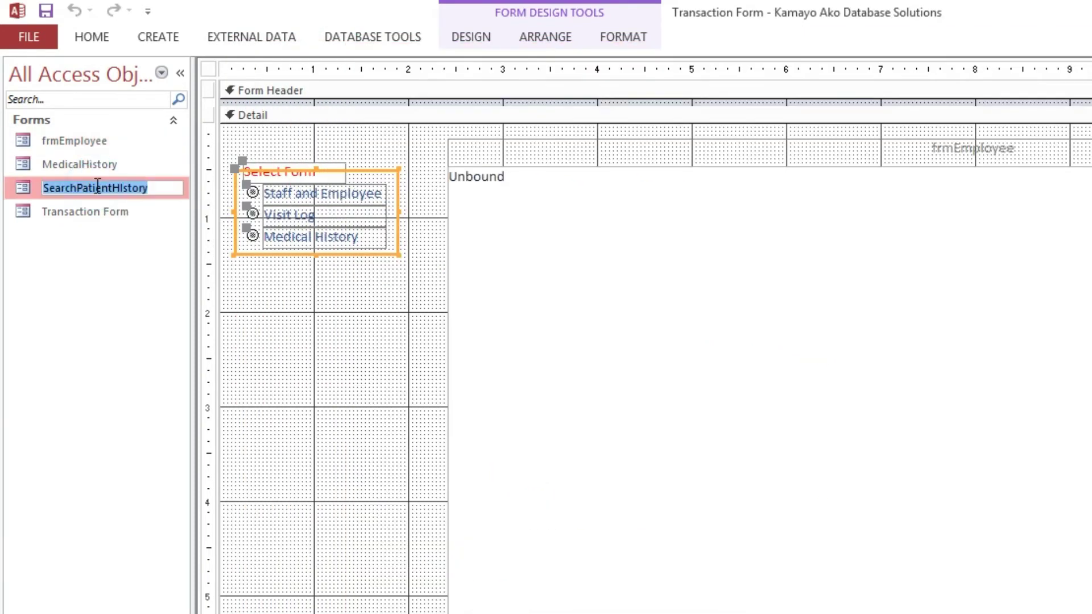
# Replace frmEmployee with SearchPatientHIstory in Case 2's SourceObject and Caption lines
pyautogui.press('Escape')
pyautogui.hotkey('alt', 'Tab')
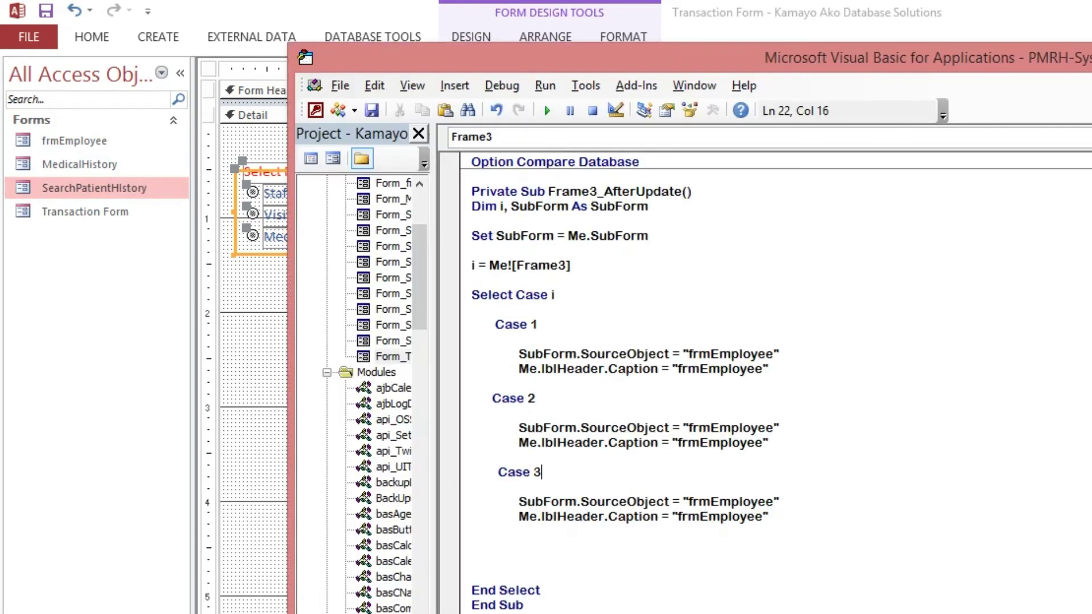
pyautogui.doubleClick(715, 430)
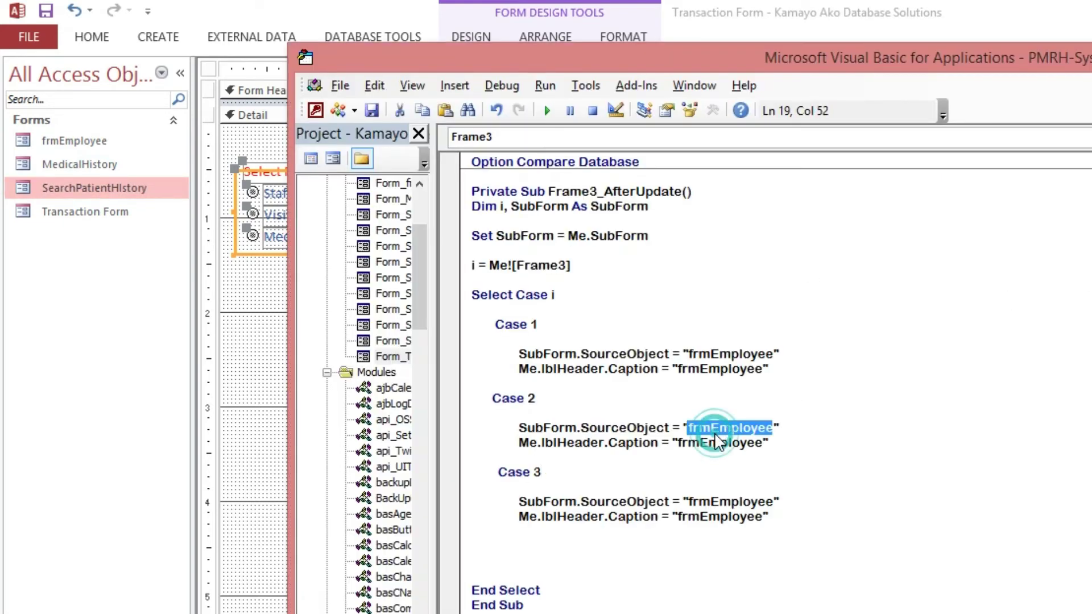
pyautogui.write('SearchPatientHIstory')
pyautogui.doubleClick(706, 442)
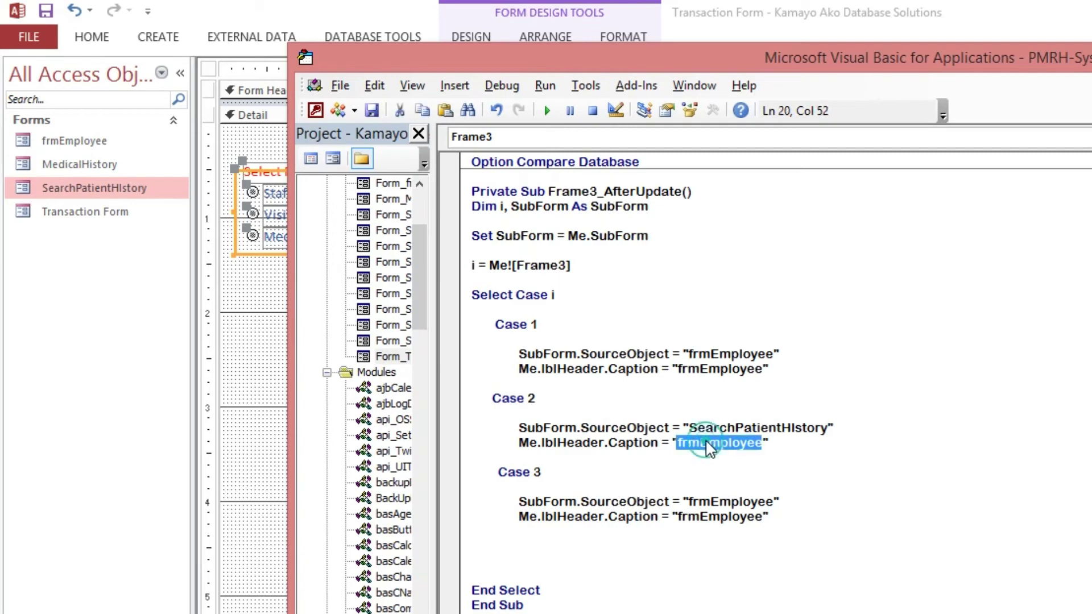
pyautogui.write('SearchPatientHIstory')
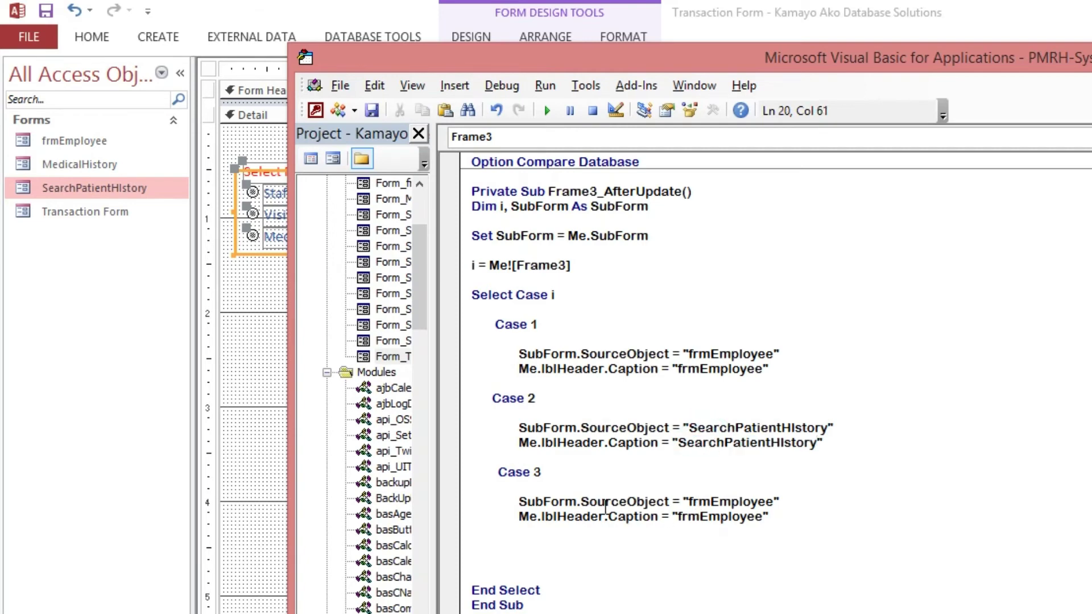
# Replace frmEmployee with MedicalHistory in Case 3's SourceObject and Caption lines
pyautogui.moveTo(411, 54)
pyautogui.mouseDown()
pyautogui.moveTo(565, 60)
pyautogui.moveTo(367, 34)
pyautogui.mouseUp()
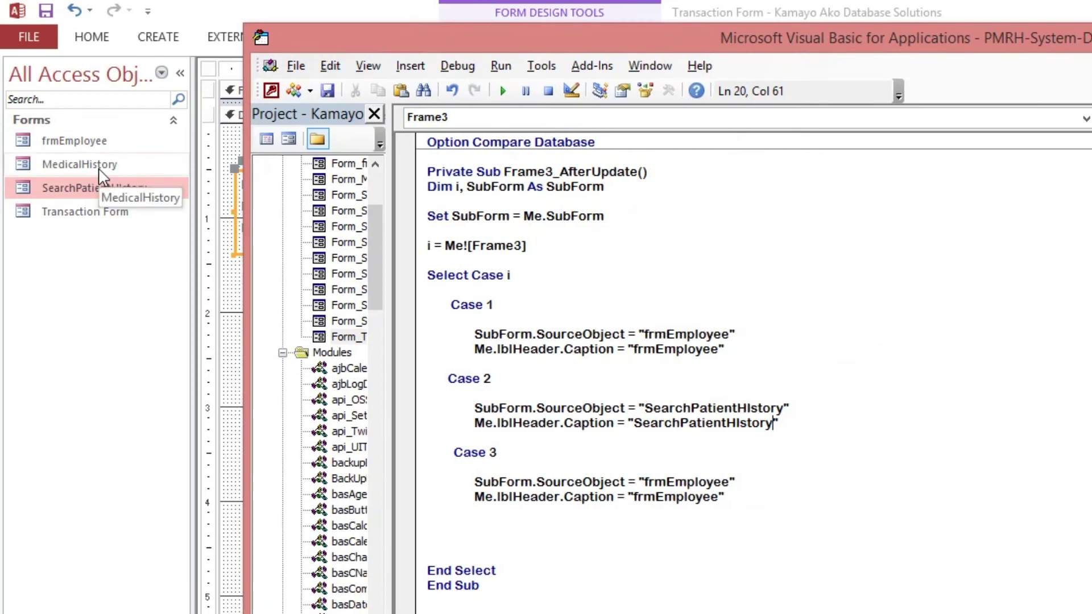
pyautogui.click(101, 173)
pyautogui.click(100, 169)
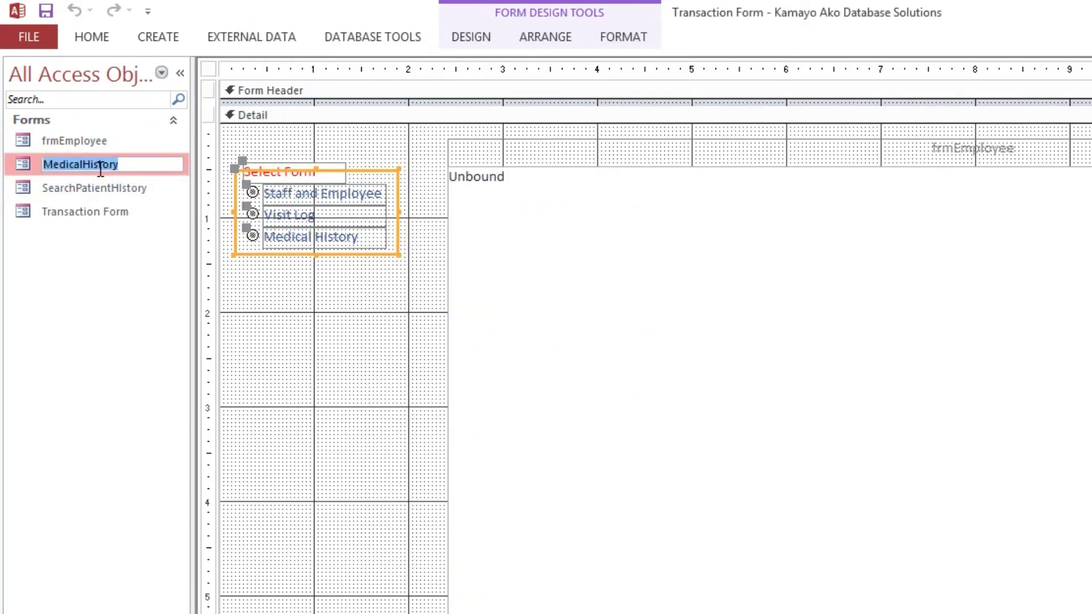
pyautogui.hotkey('alt', 'Tab')
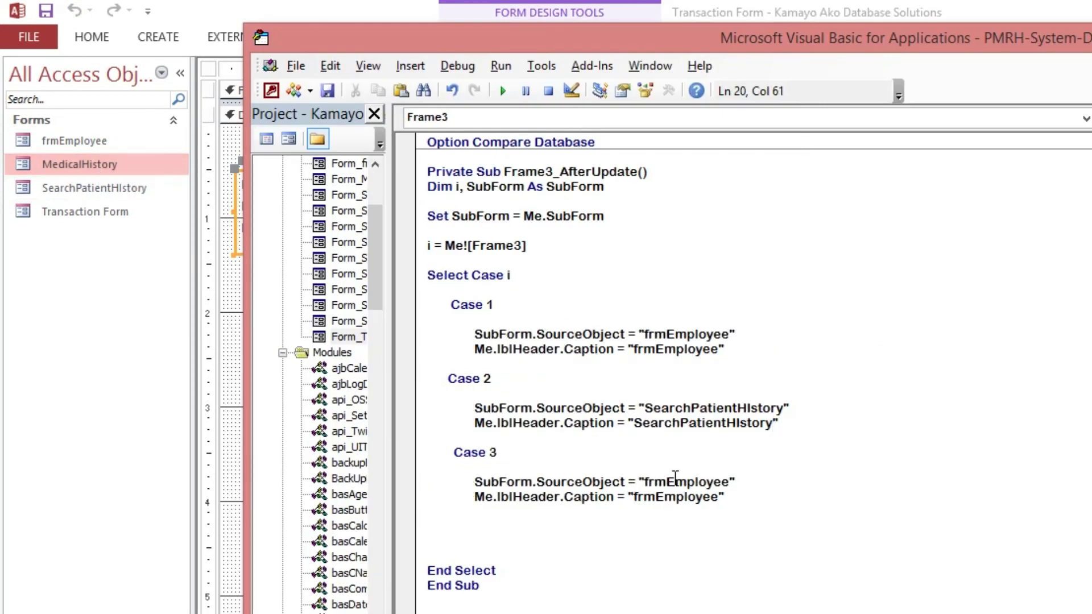
pyautogui.doubleClick(675, 480)
pyautogui.write('MedicalHistory')
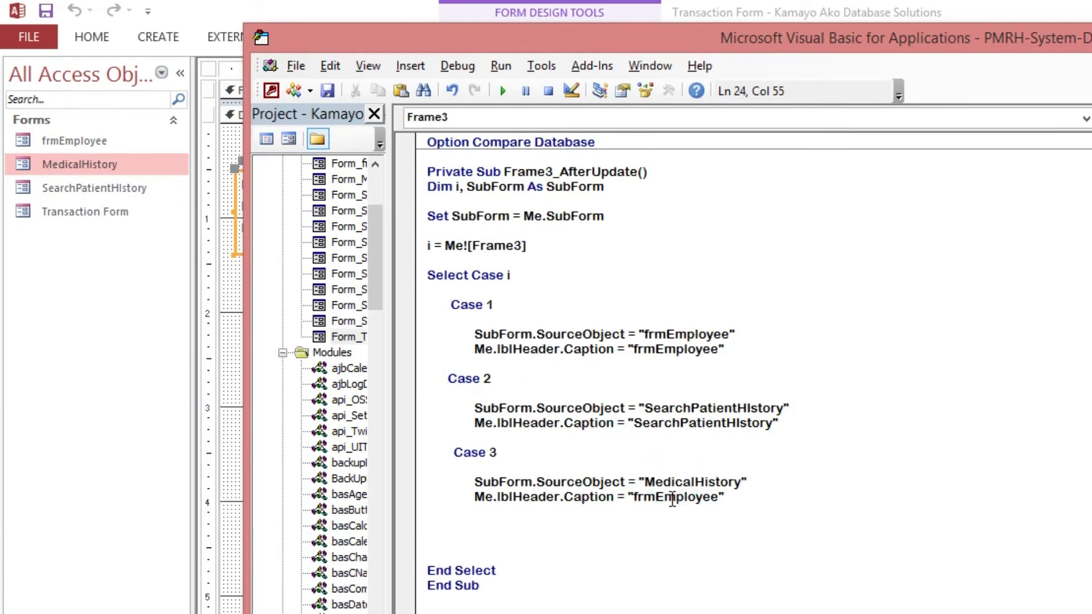
pyautogui.doubleClick(672, 498)
pyautogui.write('MedicalHistory')
pyautogui.click(688, 452)
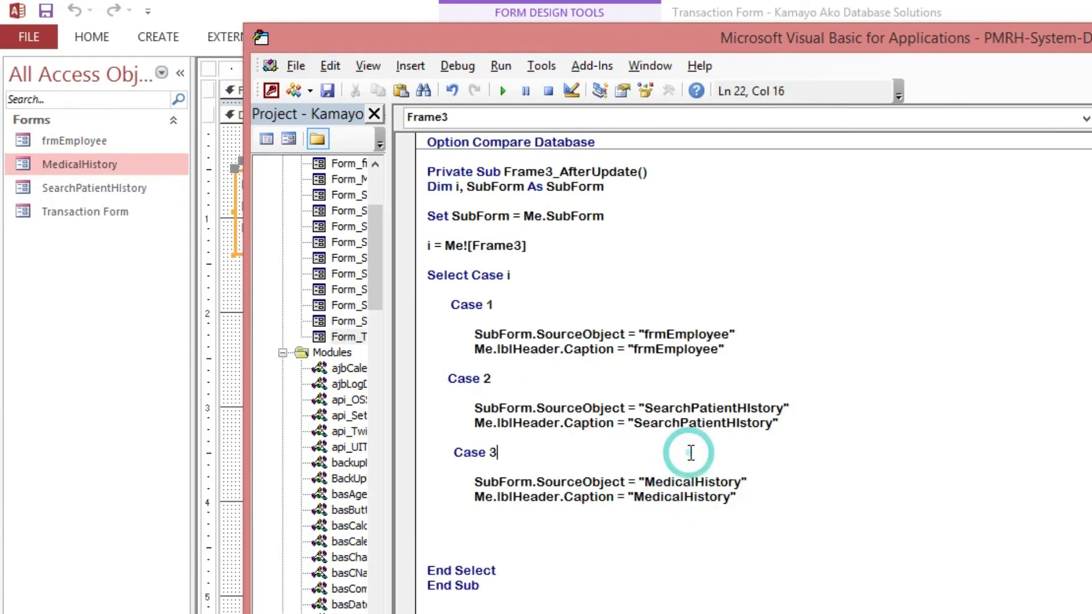
pyautogui.moveTo(600, 44); pyautogui.dragTo(744, 42)
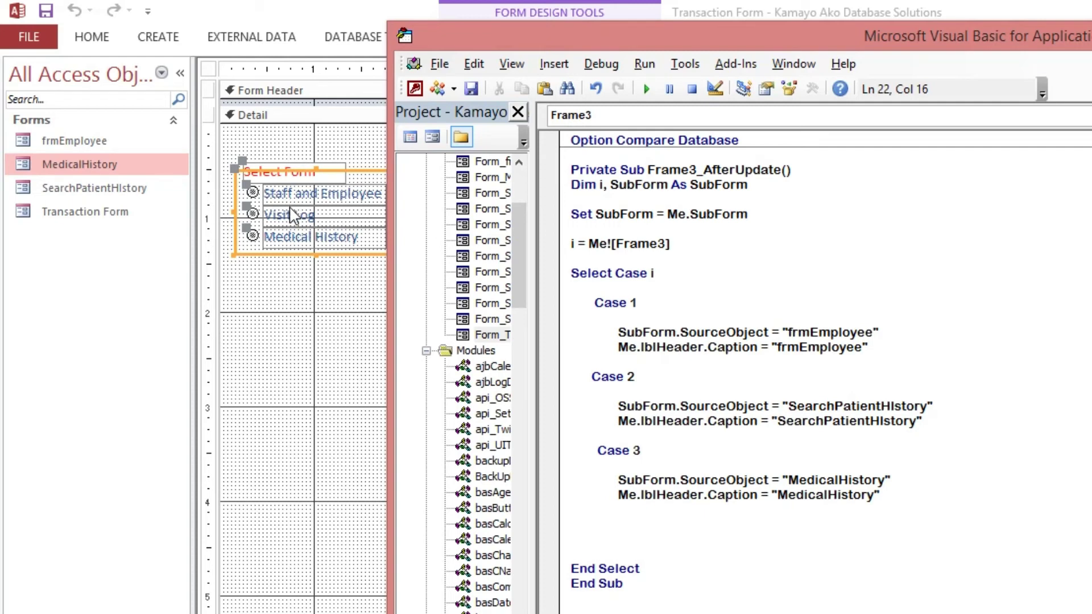
# Delete the extra blank line above End Select
pyautogui.click(621, 540)
pyautogui.press('Delete')
pyautogui.click(658, 449)
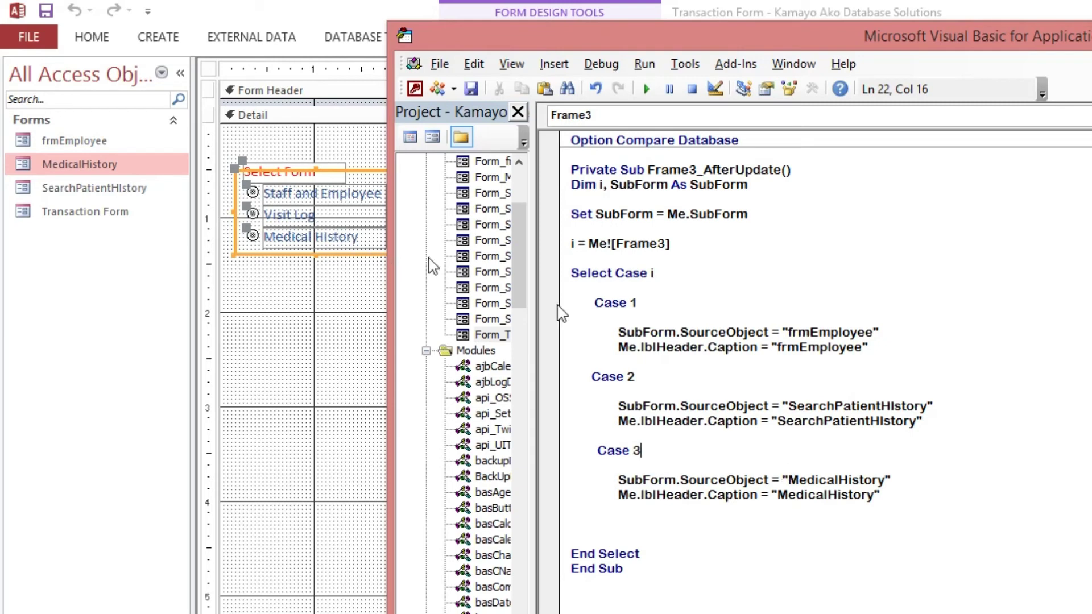
pyautogui.click(731, 393)
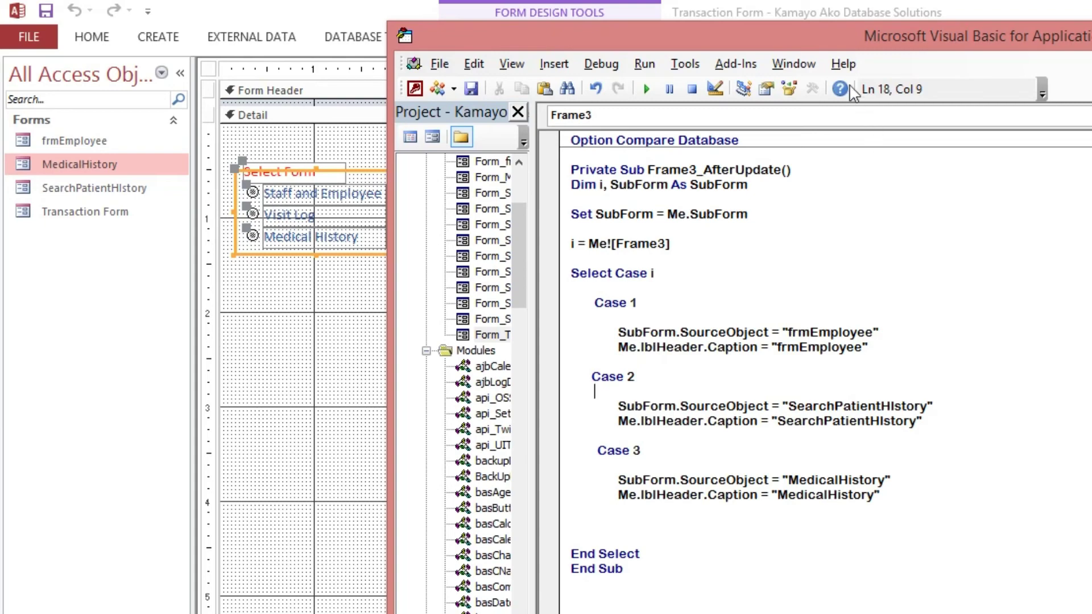
# Open the Transaction Form, return it to Design View, and select the Select Form option group
pyautogui.moveTo(838, 31); pyautogui.dragTo(537, 13)
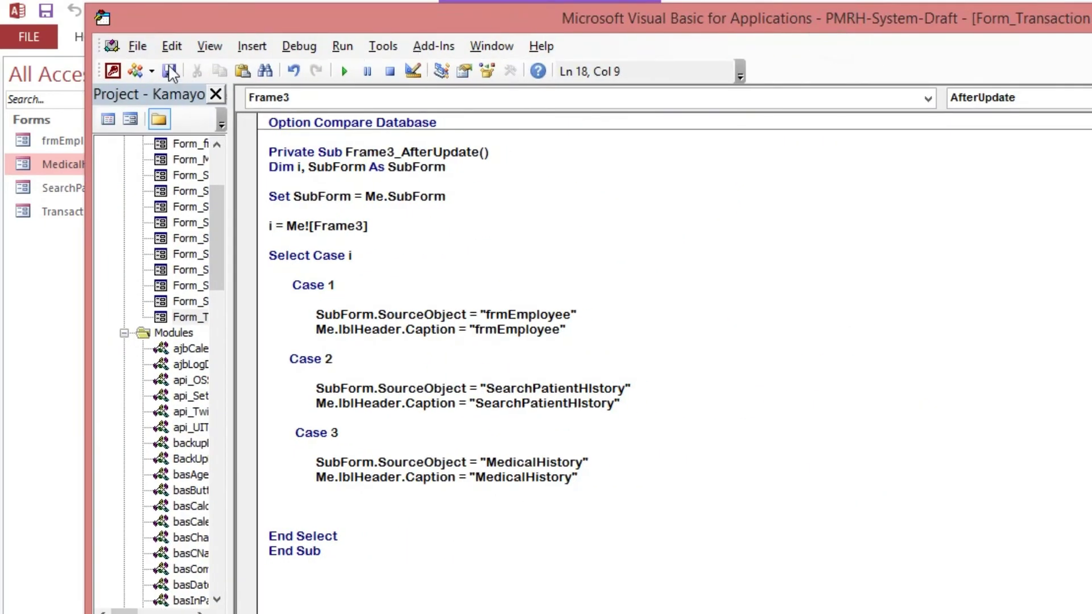
pyautogui.moveTo(170, 17); pyautogui.dragTo(75, 17)
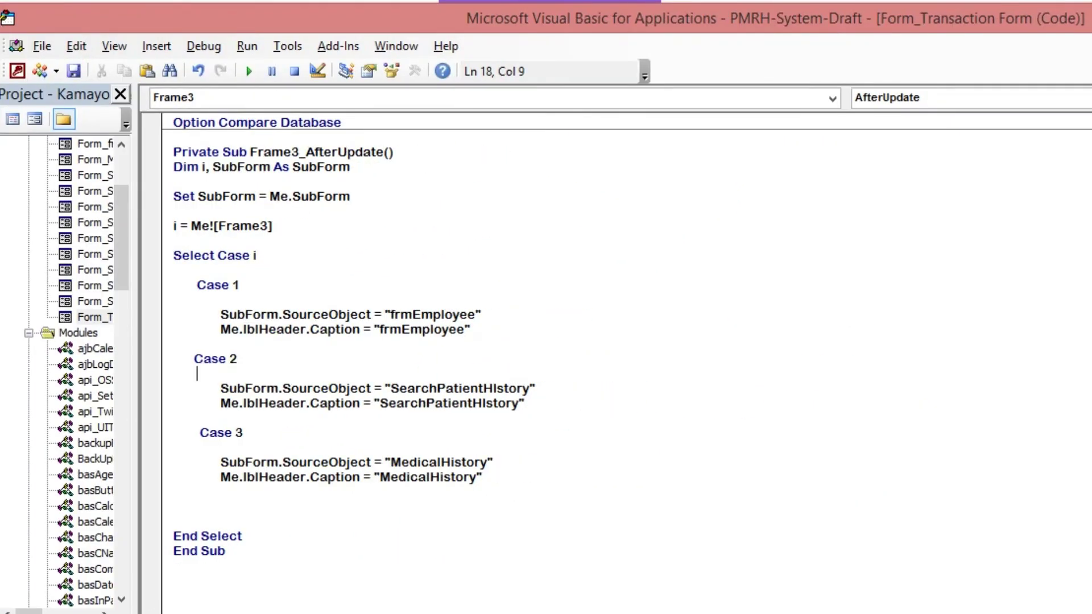
pyautogui.hotkey('alt', 'F11')
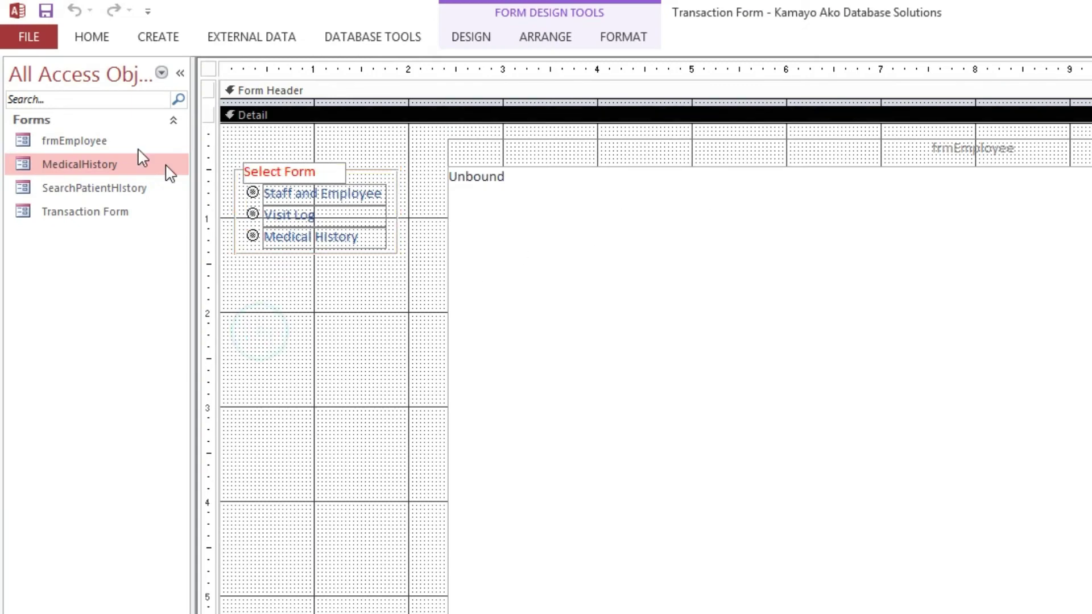
pyautogui.doubleClick(85, 213)
pyautogui.click(181, 72)
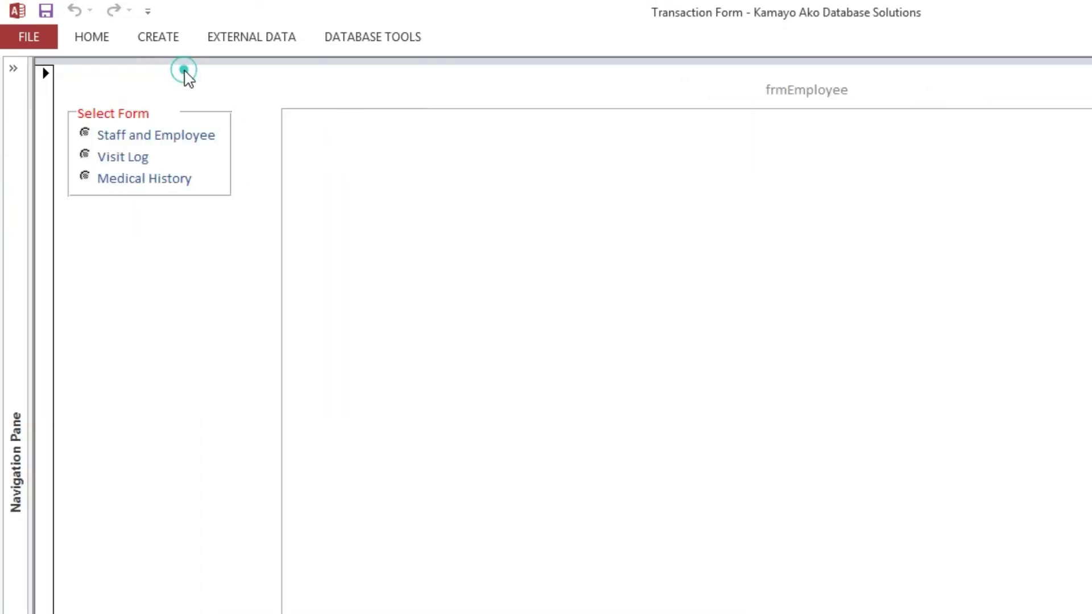
pyautogui.click(84, 134)
pyautogui.rightClick(244, 88)
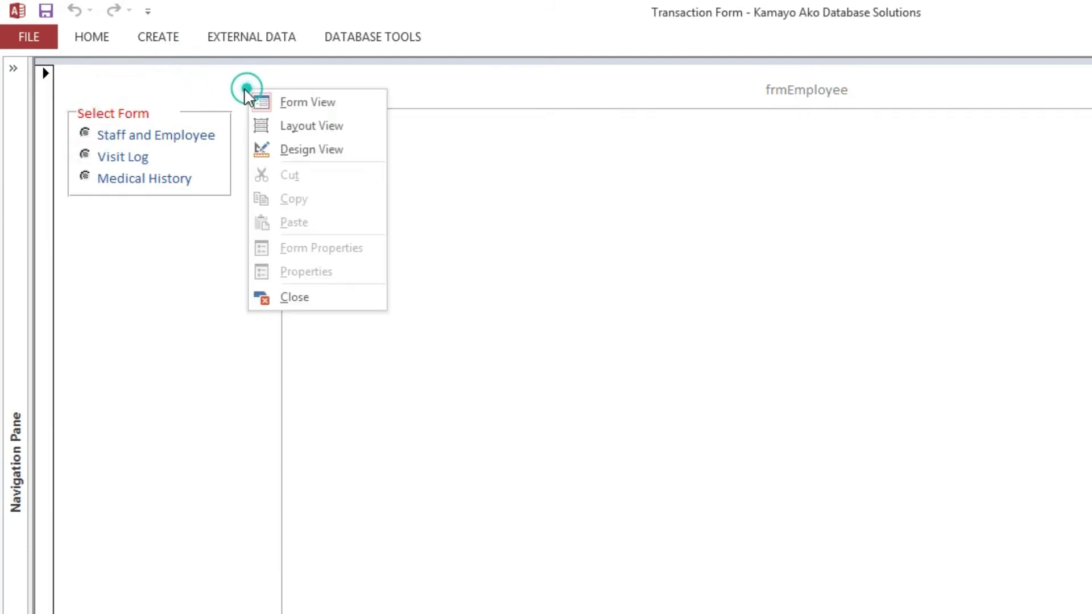
pyautogui.click(278, 155)
pyautogui.click(89, 186)
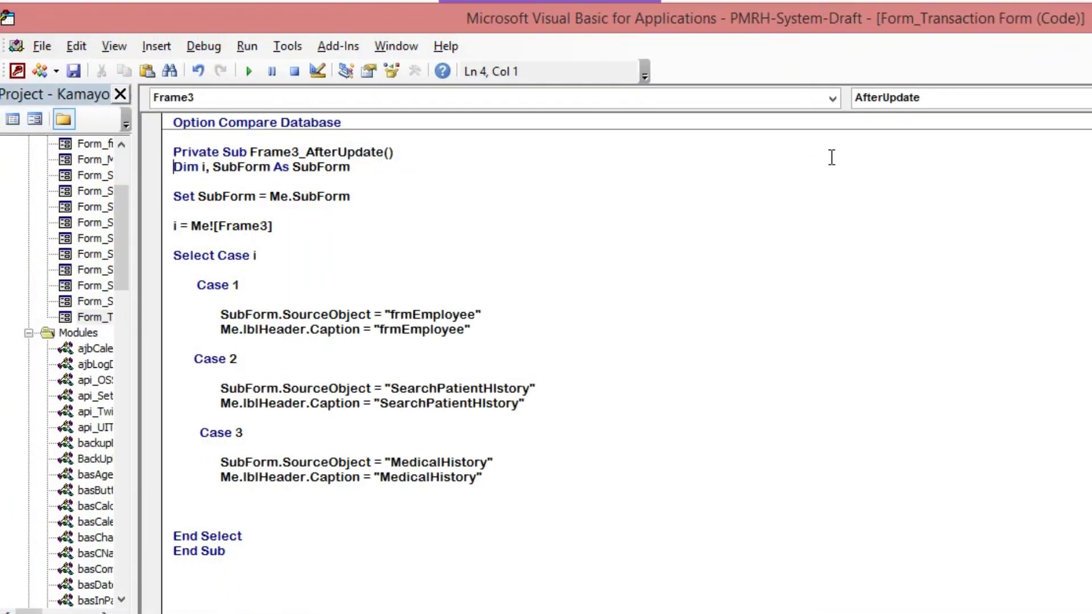
# Add an Option Explicit line beneath Option Compare Database in the Transaction Form module
pyautogui.press('Down')
pyautogui.press('Down')
pyautogui.press('Down')
pyautogui.press('End')
pyautogui.click(296, 256)
pyautogui.click(335, 131)
pyautogui.click(335, 122)
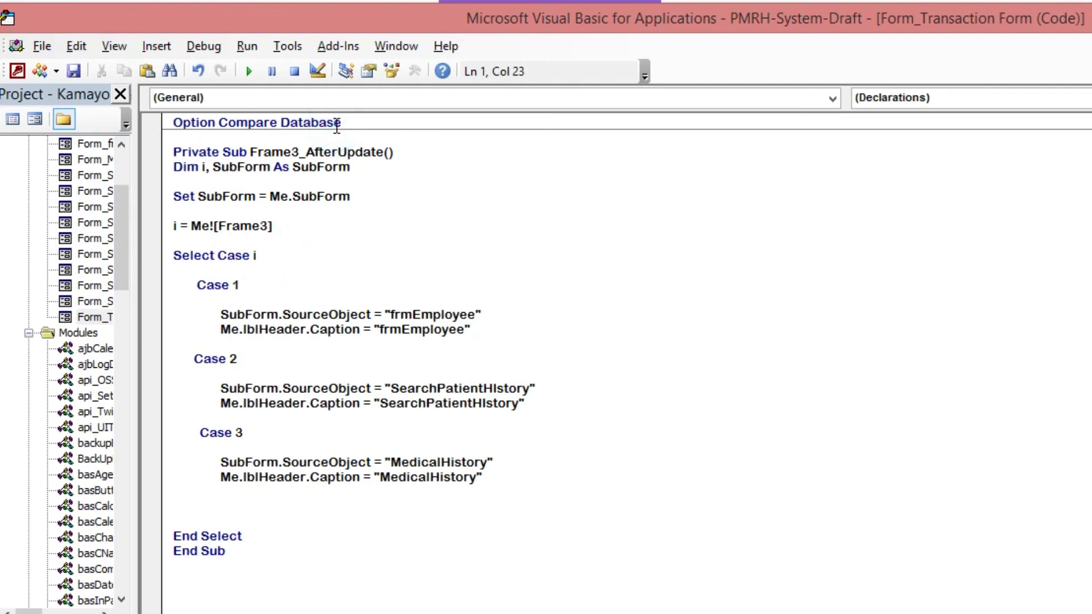
pyautogui.click(343, 122)
pyautogui.press('Return')
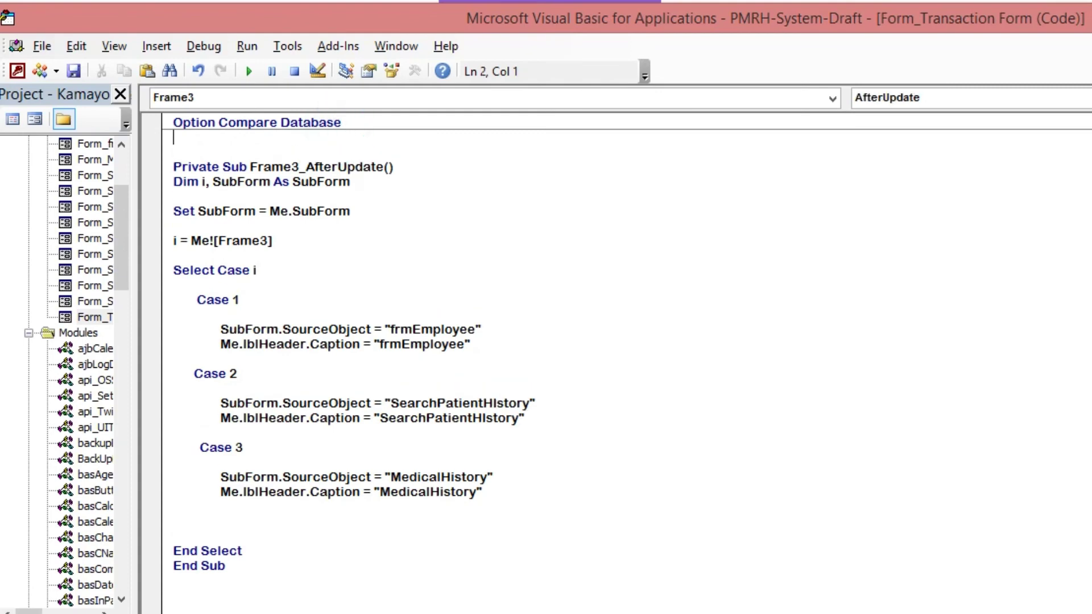
pyautogui.write('Option E')
pyautogui.write('x[p')
pyautogui.press('BackSpace')
pyautogui.press('BackSpace')
pyautogui.write('plicv')
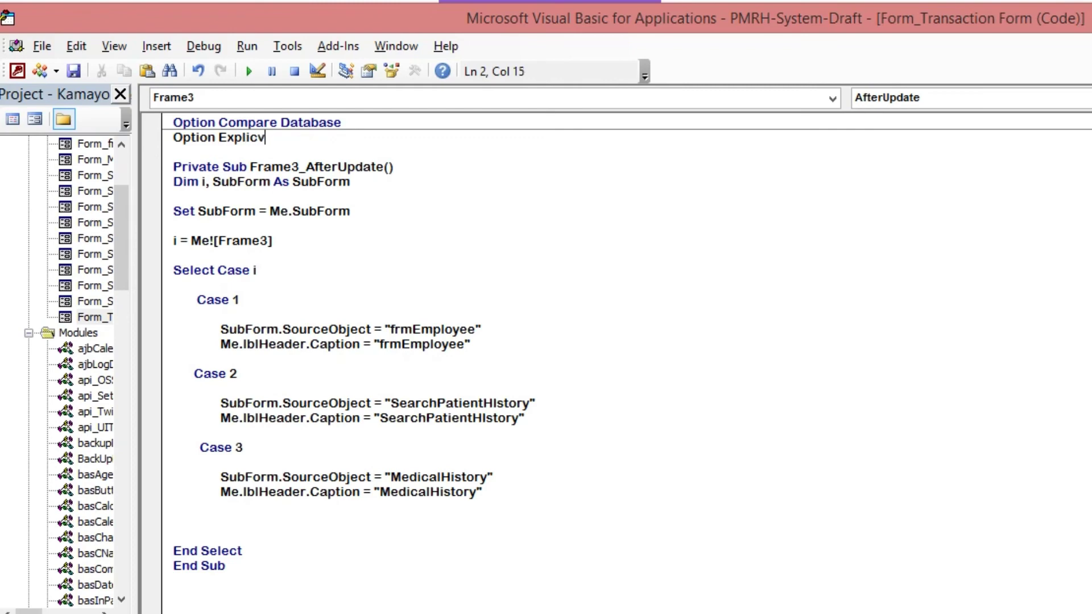
pyautogui.press('BackSpace')
pyautogui.press('BackSpace')
pyautogui.write('ity')
pyautogui.click(265, 122)
pyautogui.click(260, 181)
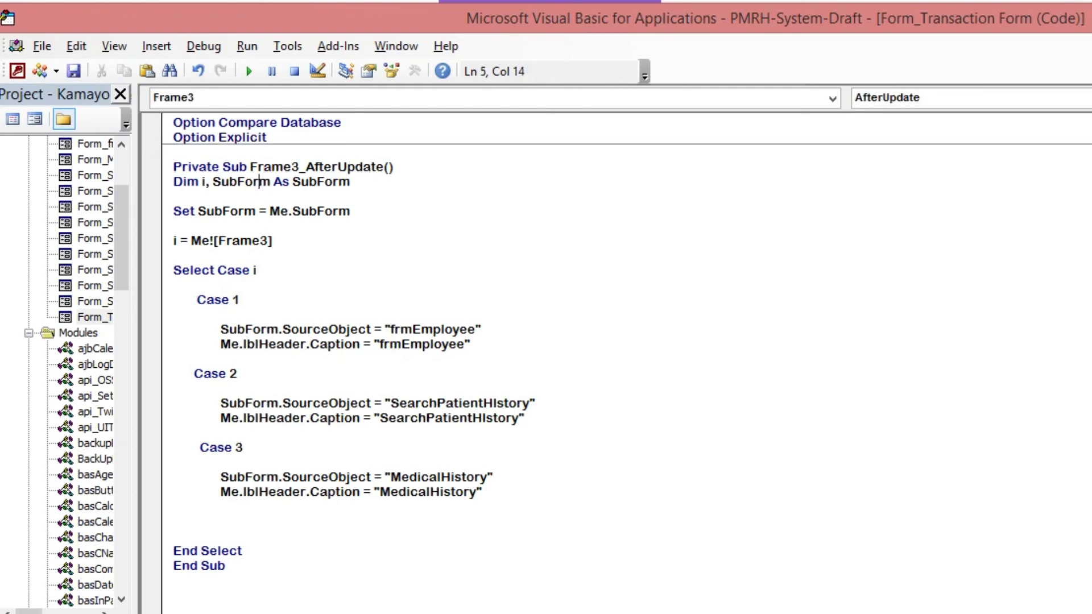
pyautogui.click(617, 316)
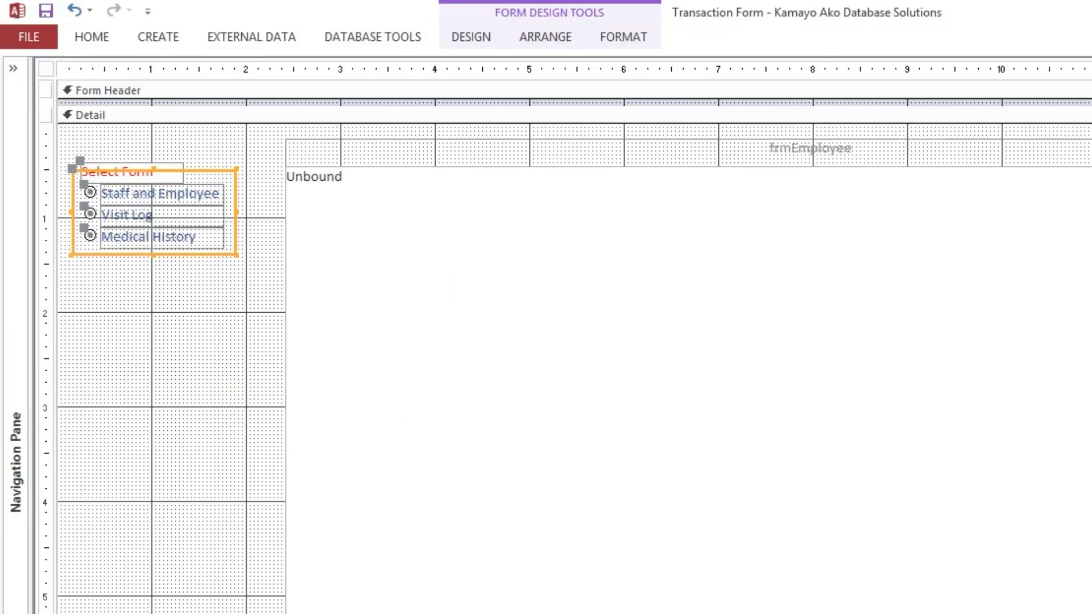
# Show Staff and Employee, then Visit Log, opening and closing a visit's New Patient Visit window
pyautogui.click(163, 341)
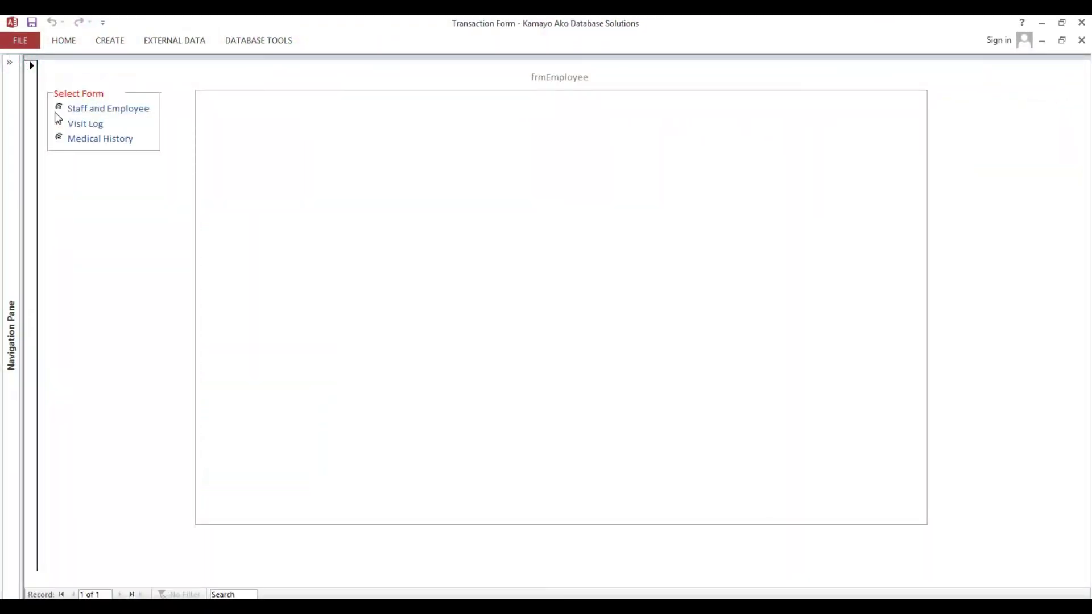
pyautogui.click(58, 109)
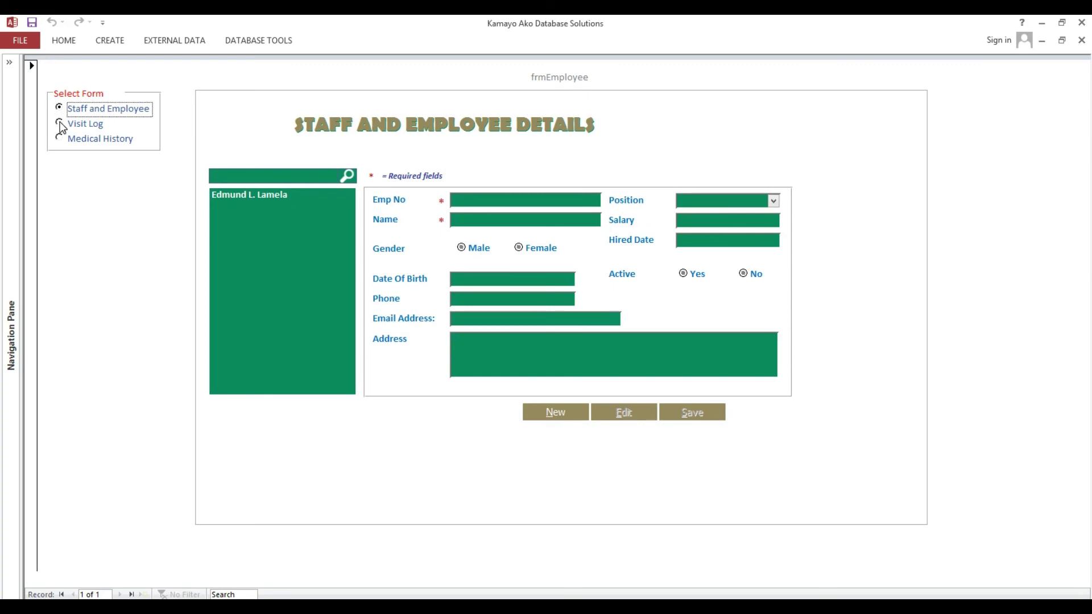
pyautogui.click(60, 124)
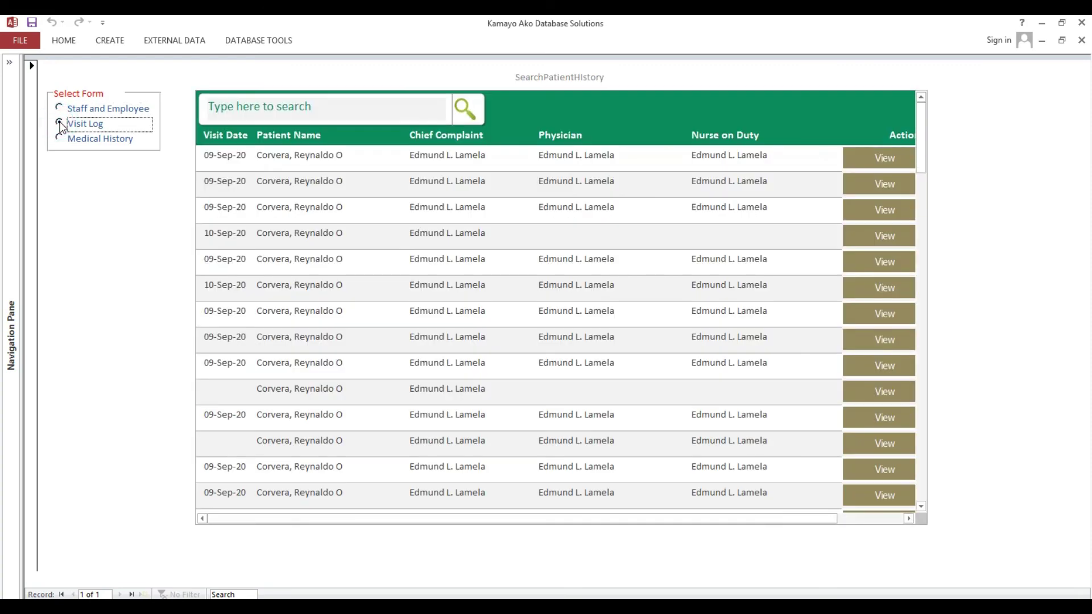
pyautogui.click(852, 165)
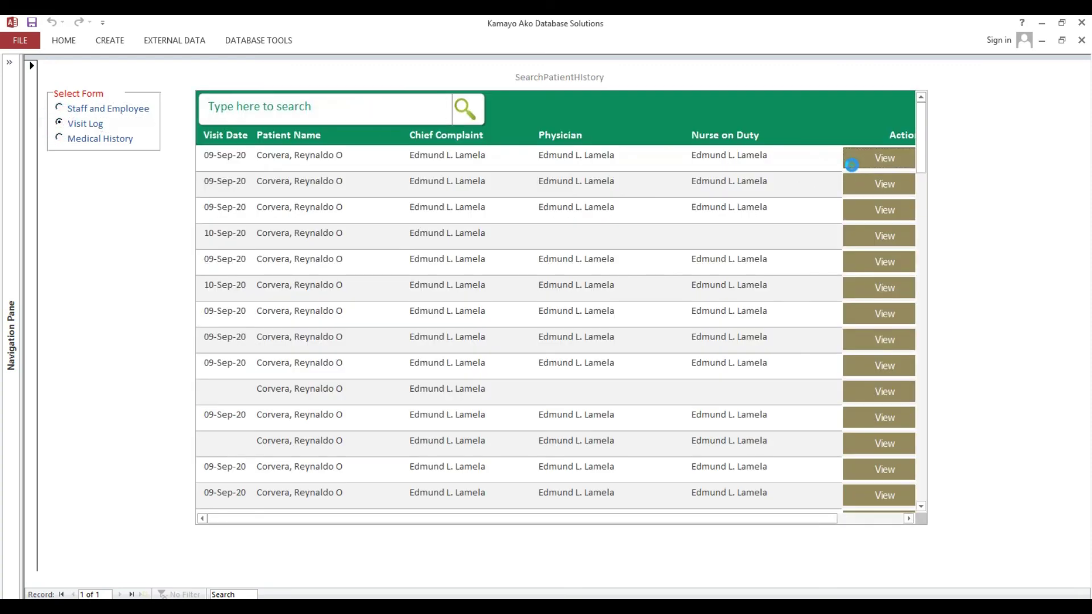
pyautogui.click(808, 23)
# Switch to Medical History, back to Visit Log to view a visit, then to Staff and Employee
pyautogui.click(61, 140)
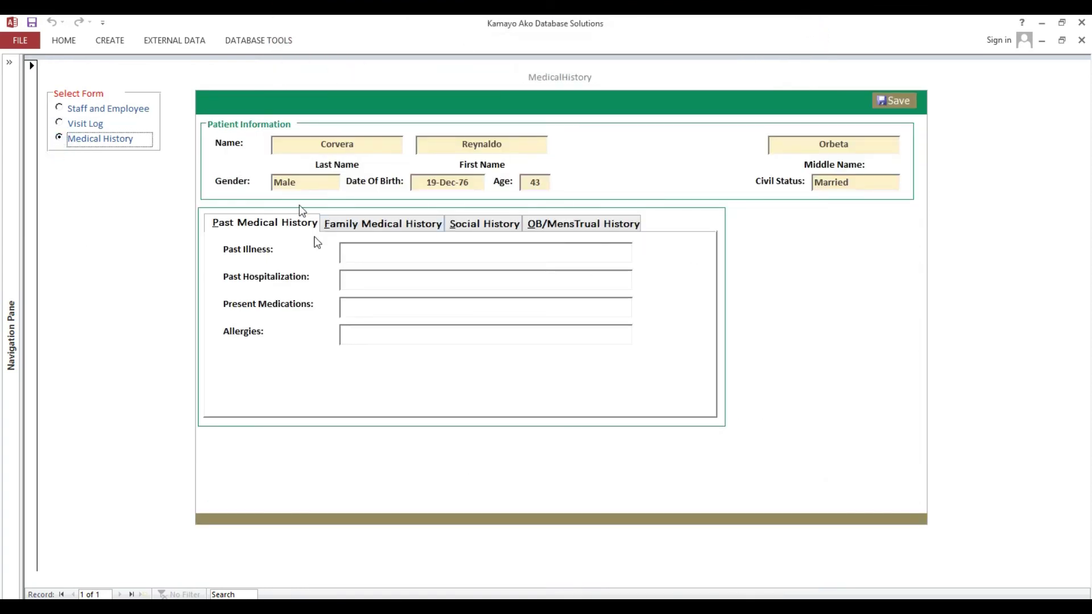
pyautogui.click(61, 123)
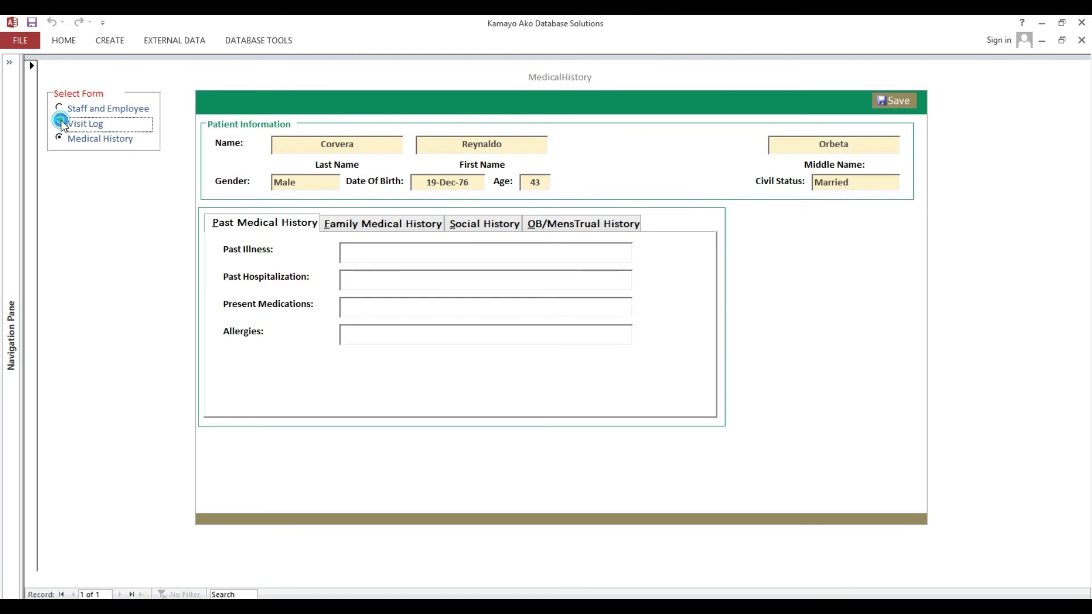
pyautogui.click(884, 161)
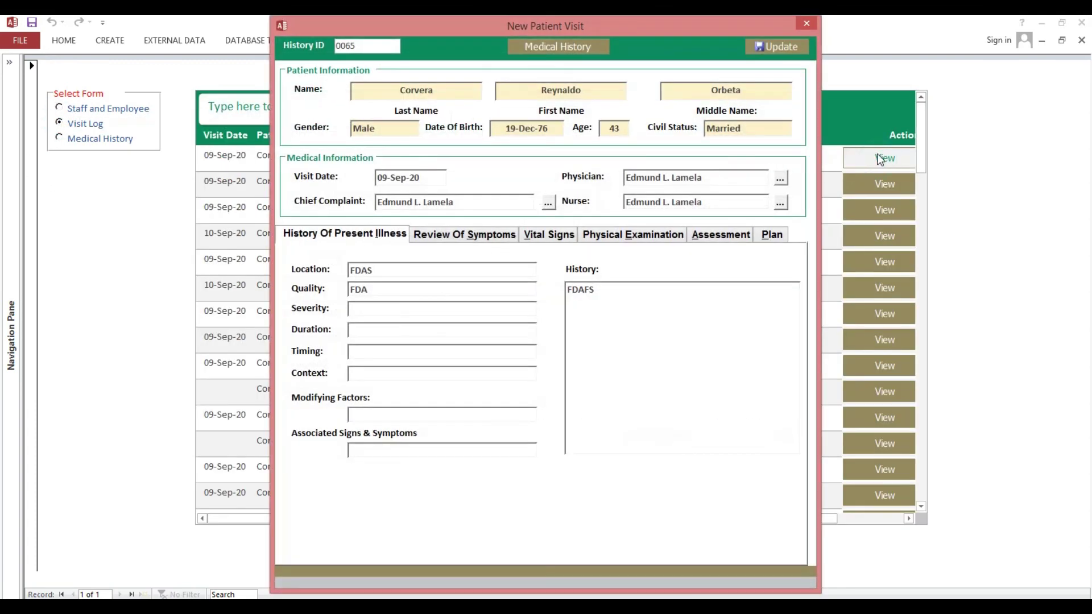
pyautogui.click(807, 24)
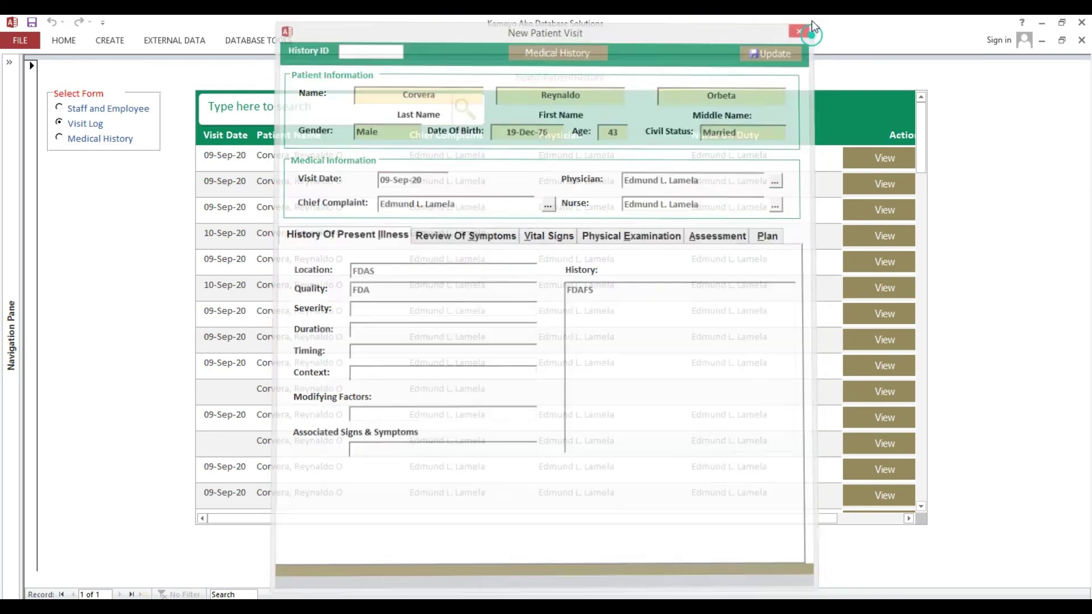
pyautogui.click(59, 108)
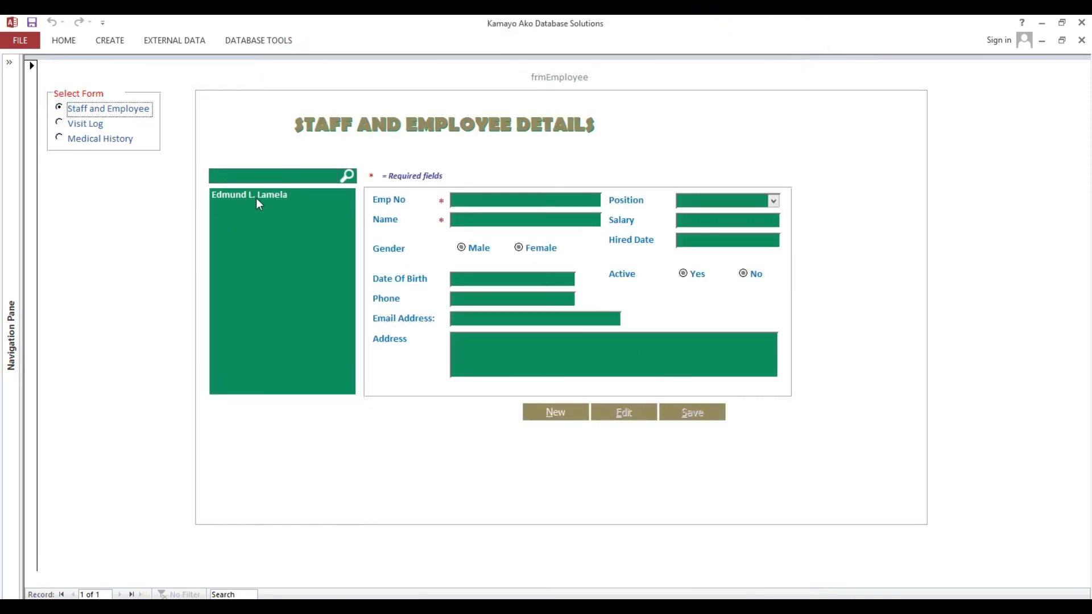
# Load the listed employee's record, then alternate among Visit Log, Staff and Employee, and Medical History
pyautogui.click(255, 195)
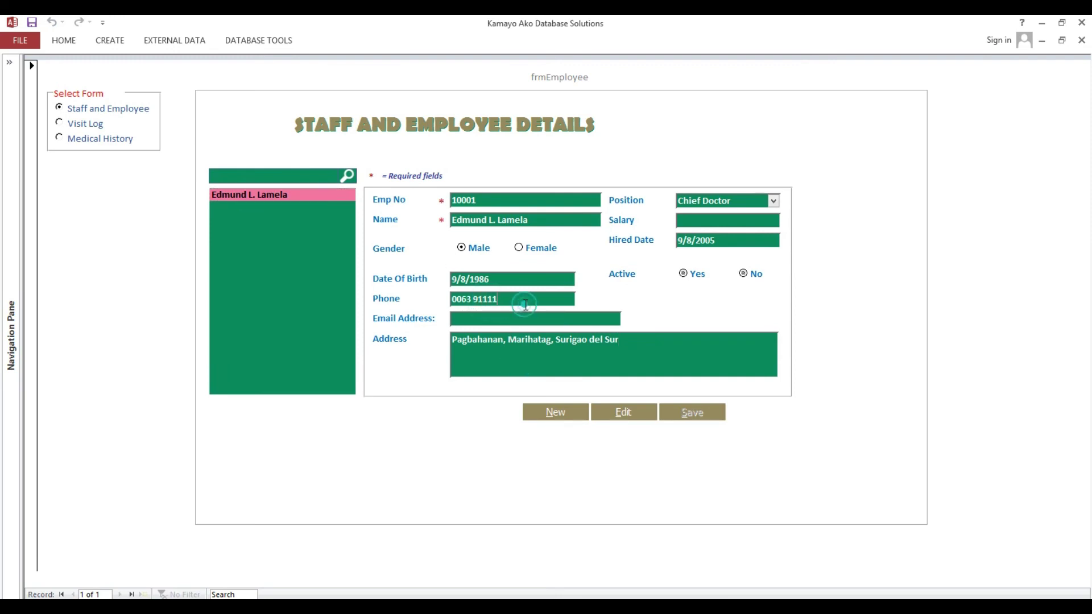
pyautogui.click(60, 123)
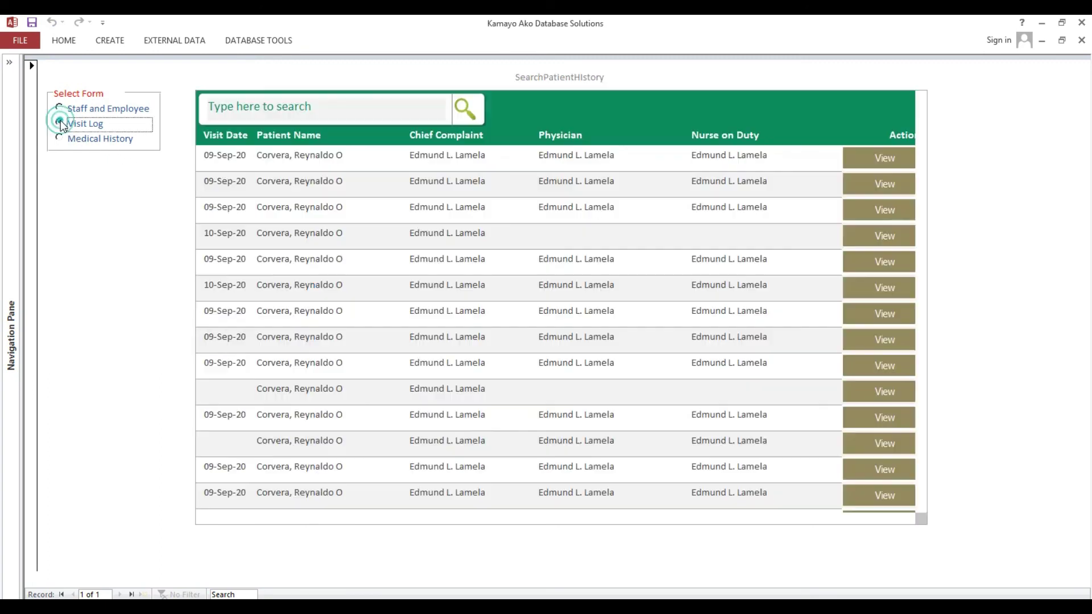
pyautogui.click(60, 109)
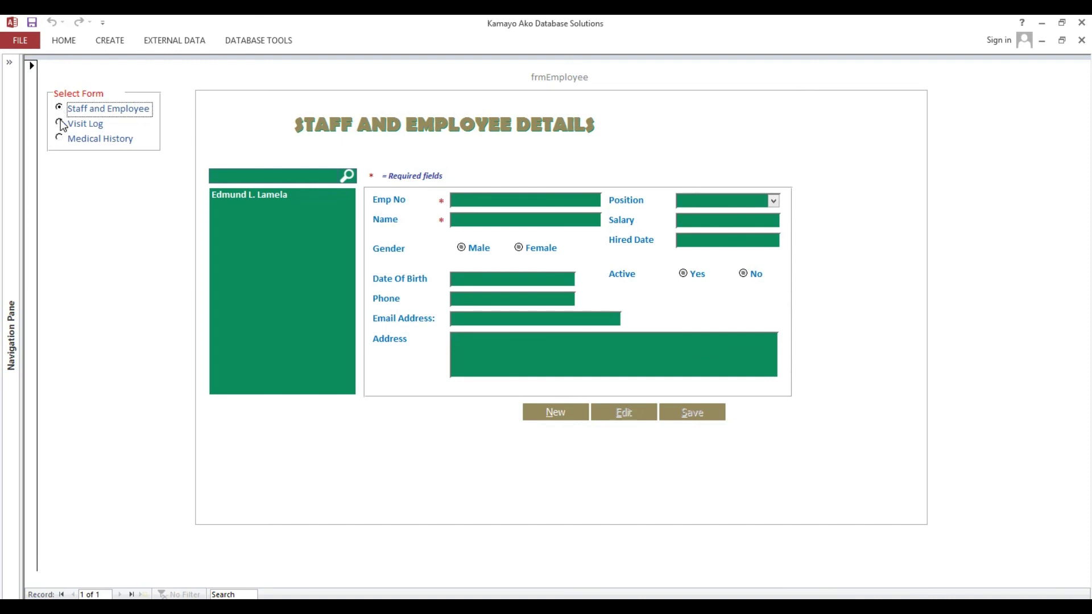
pyautogui.click(60, 124)
pyautogui.click(59, 138)
pyautogui.click(59, 109)
pyautogui.click(61, 124)
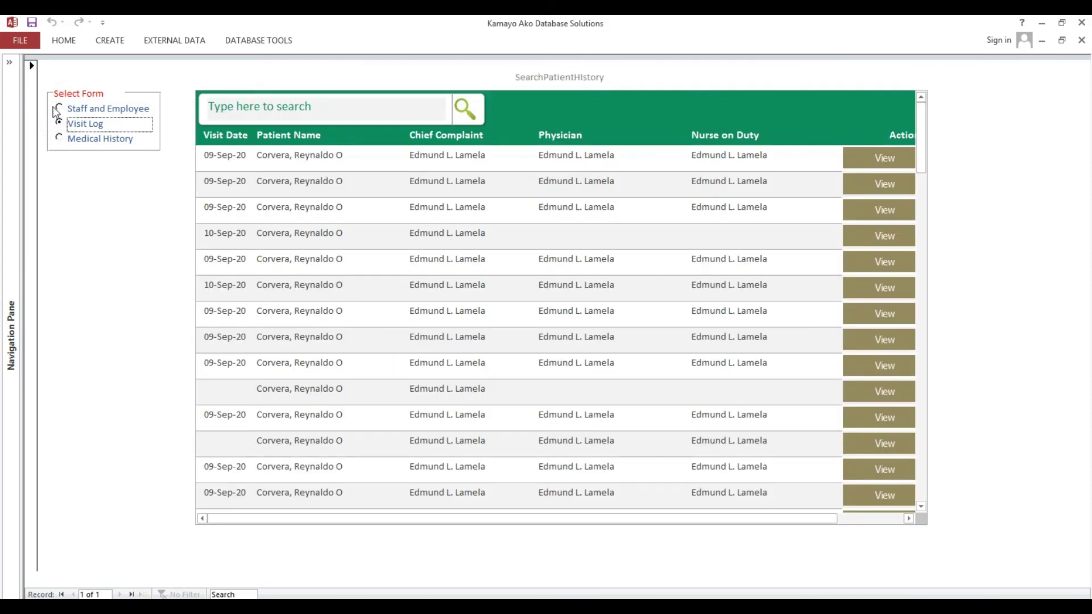